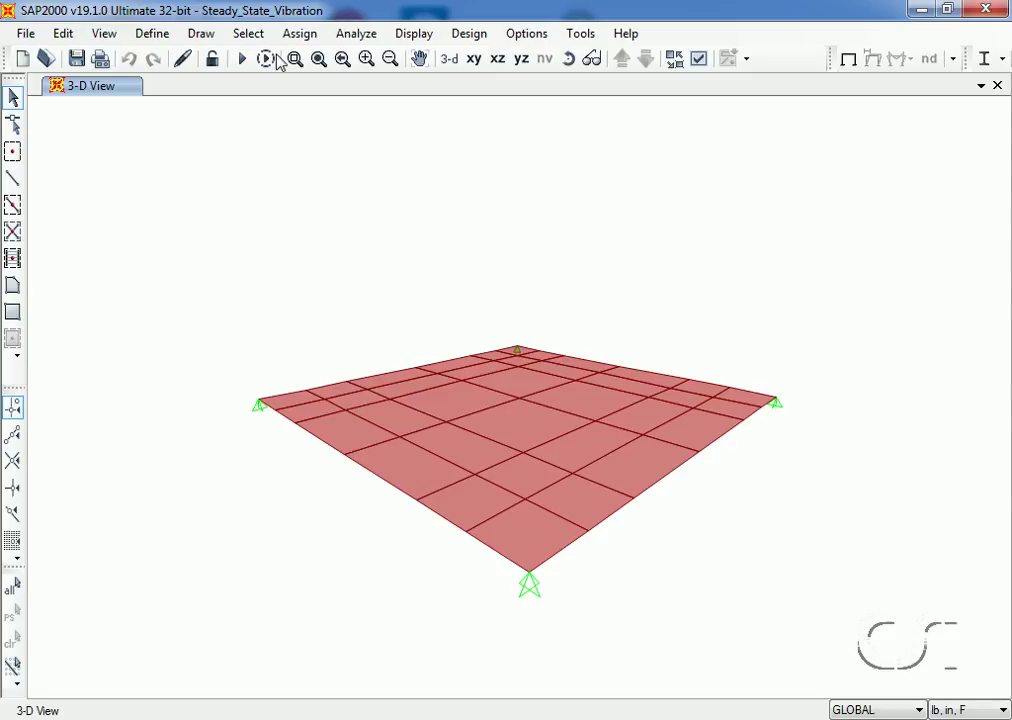
# Step: Add an SDEAD load pattern of type Super Dead with self-weight multiplier 0
pyautogui.click(153, 35)
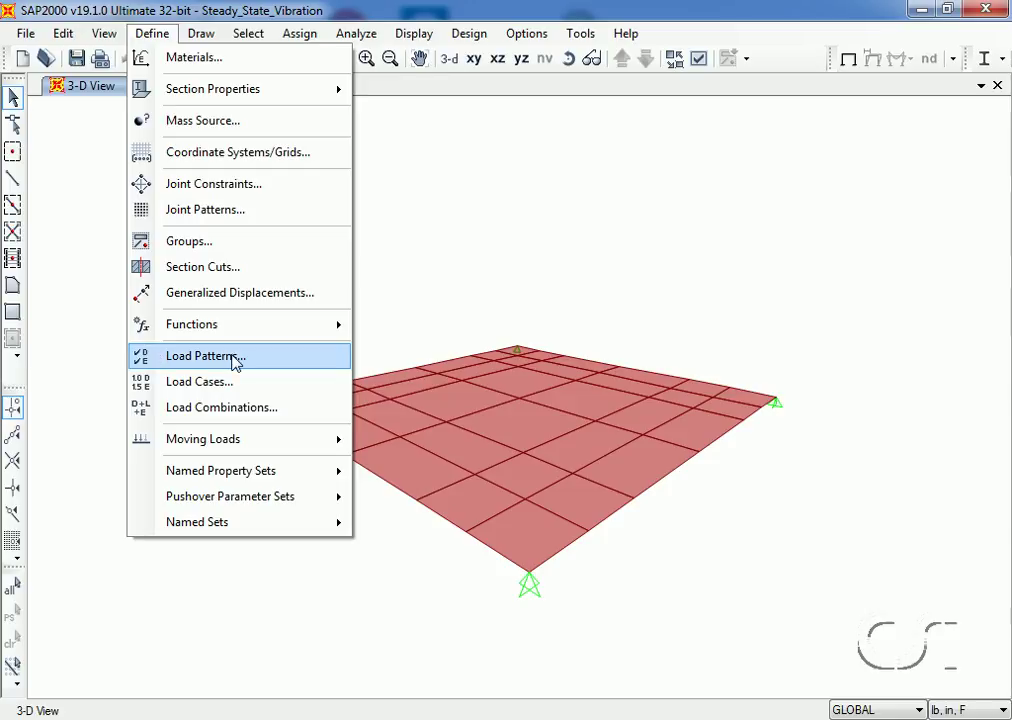
pyautogui.click(212, 358)
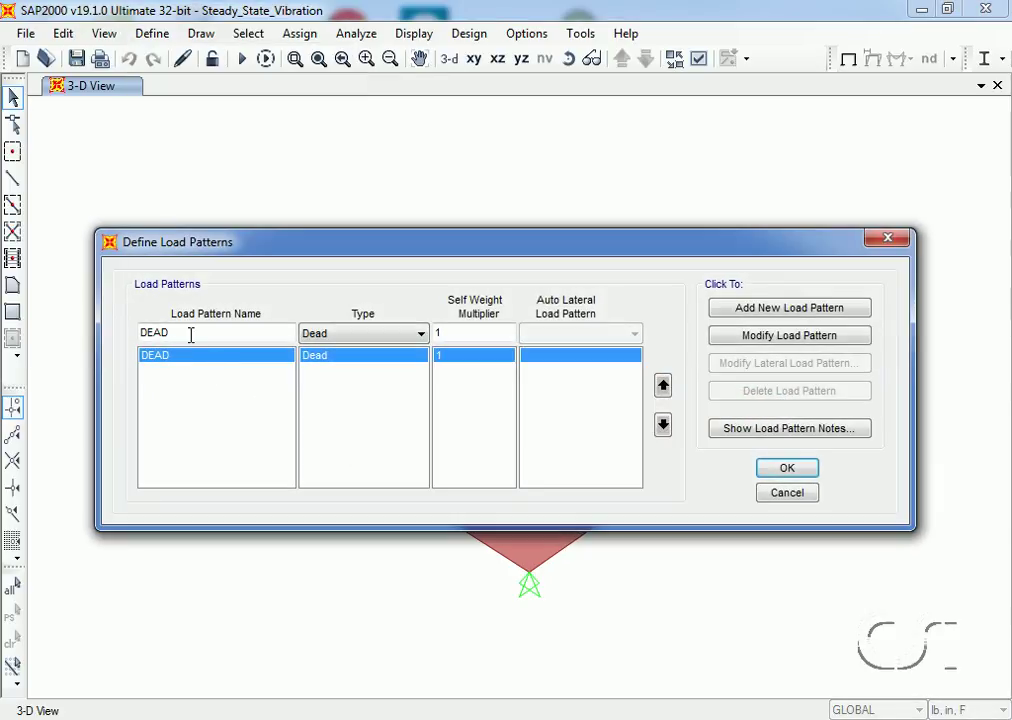
pyautogui.doubleClick(186, 332)
pyautogui.write('SDEAD')
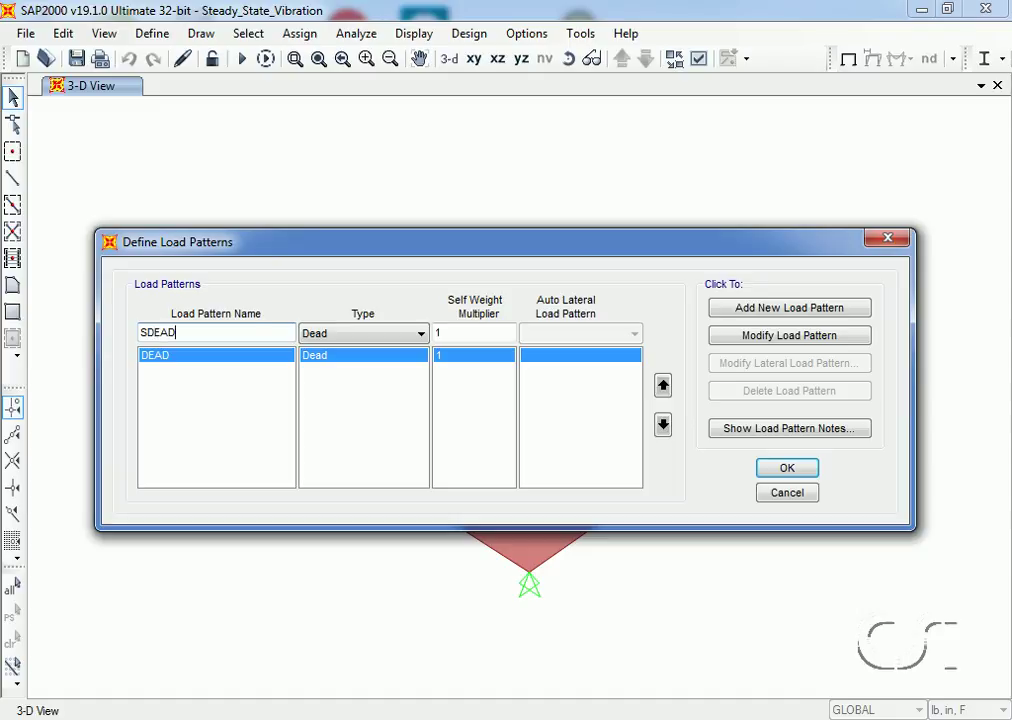
pyautogui.click(320, 336)
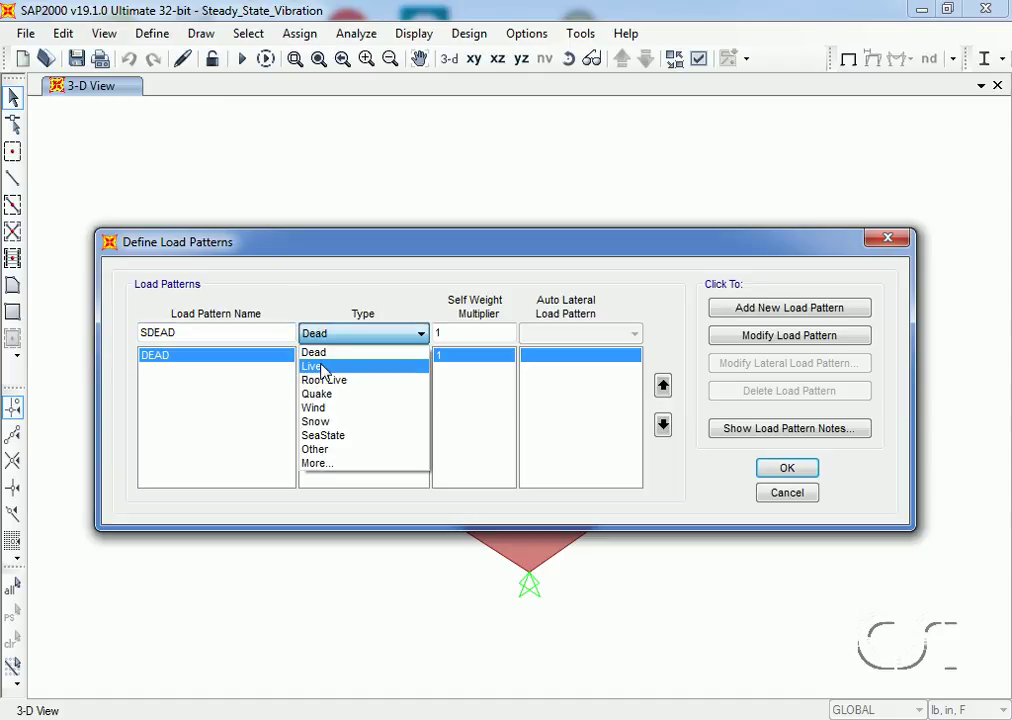
pyautogui.click(312, 465)
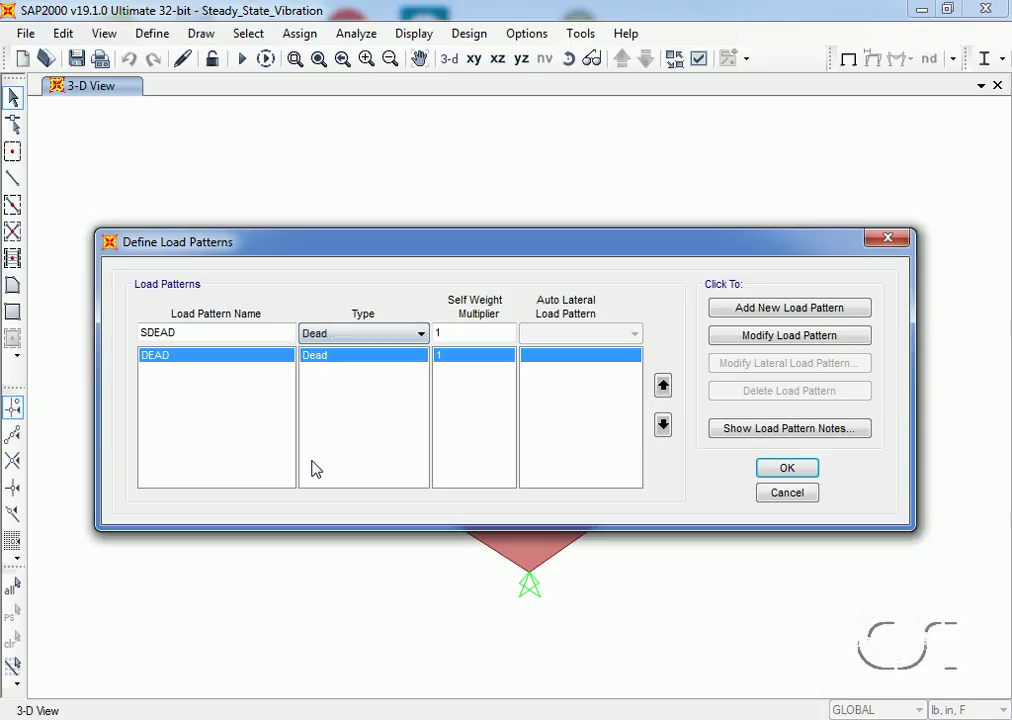
pyautogui.click(370, 333)
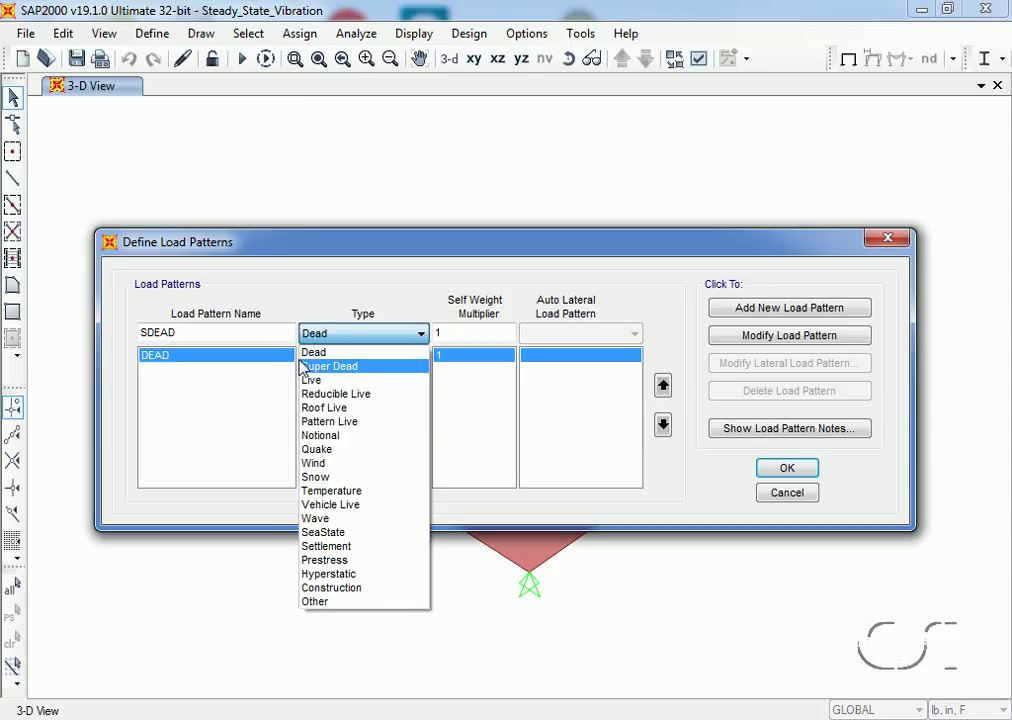
pyautogui.click(327, 367)
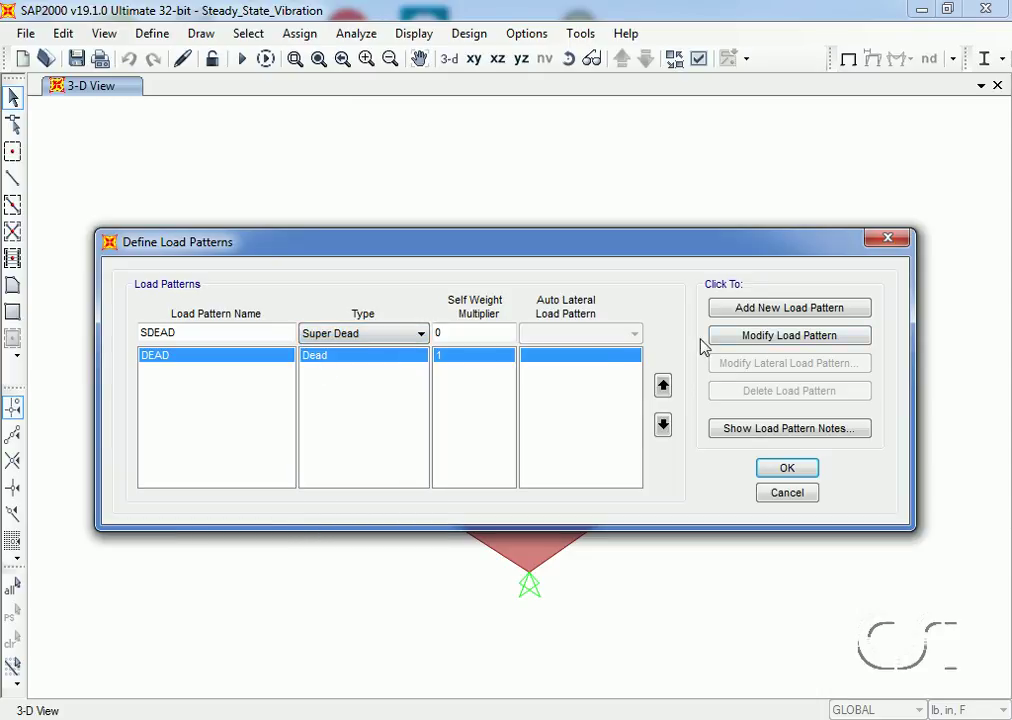
pyautogui.click(810, 310)
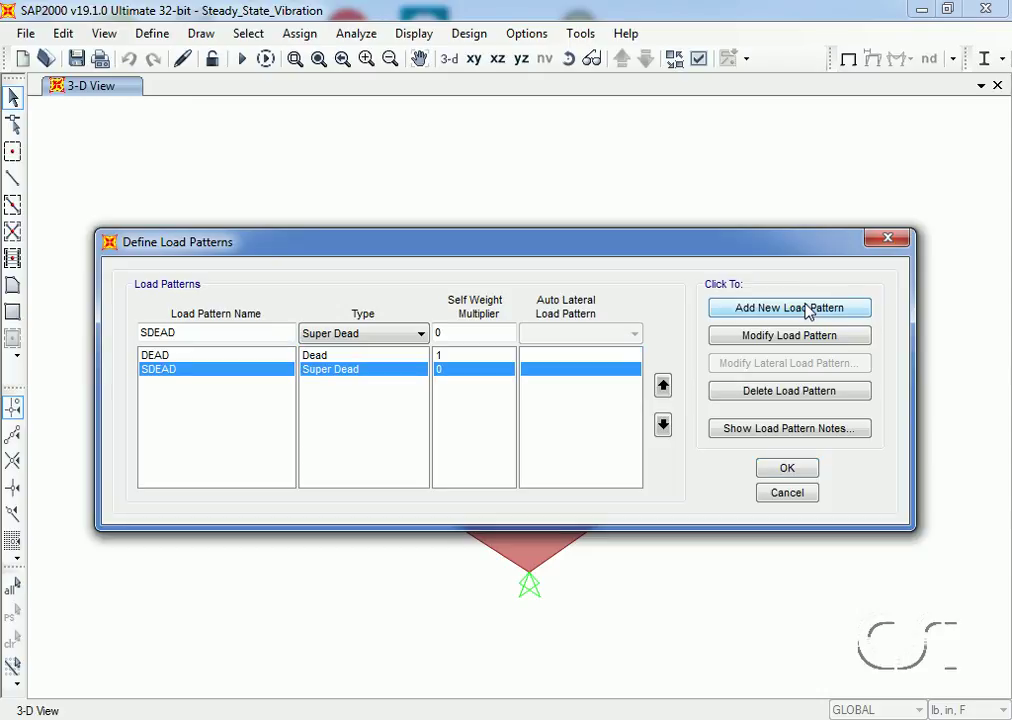
# Step: Add a STEADY_STATE load pattern of type Other and confirm the load patterns
pyautogui.doubleClick(208, 333)
pyautogui.write('STEADY_STATE')
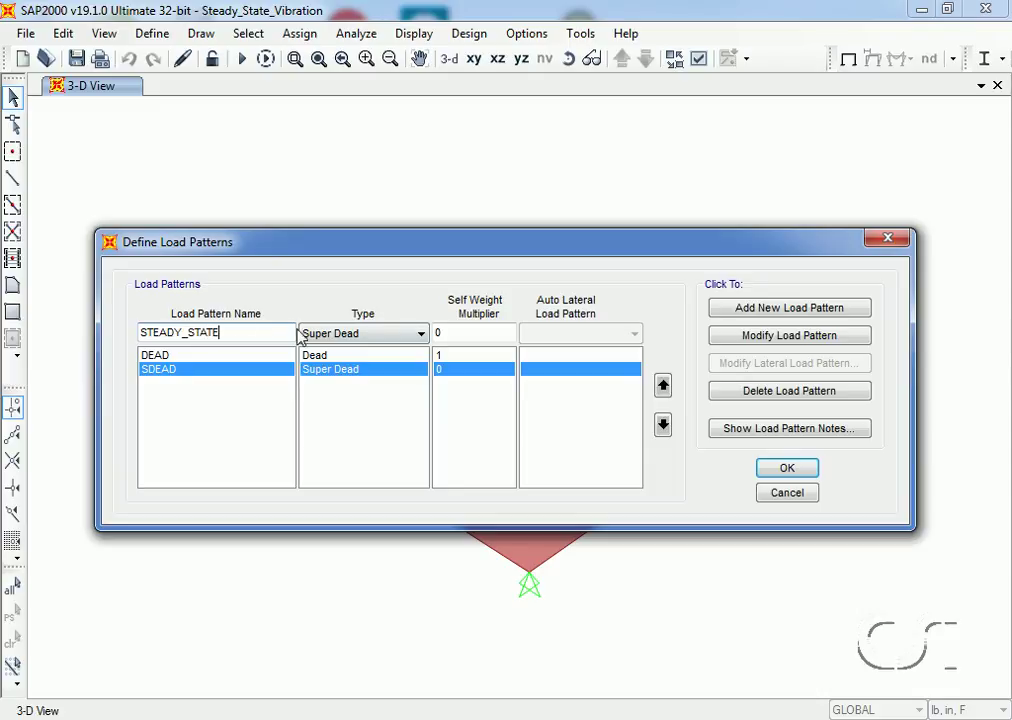
pyautogui.click(316, 334)
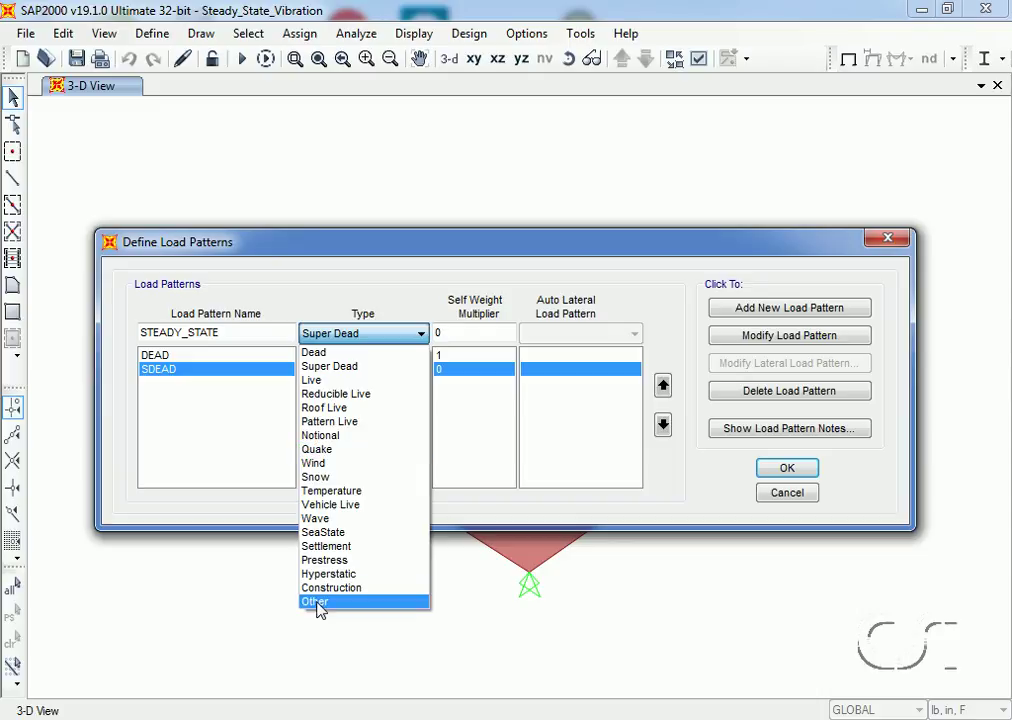
pyautogui.click(318, 603)
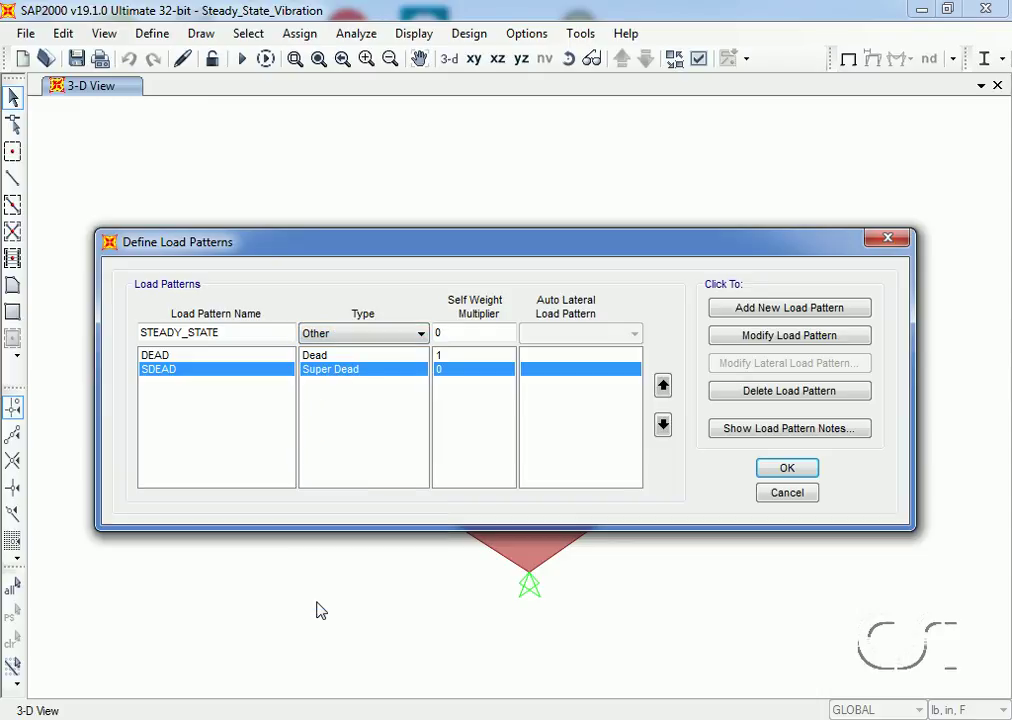
pyautogui.click(781, 309)
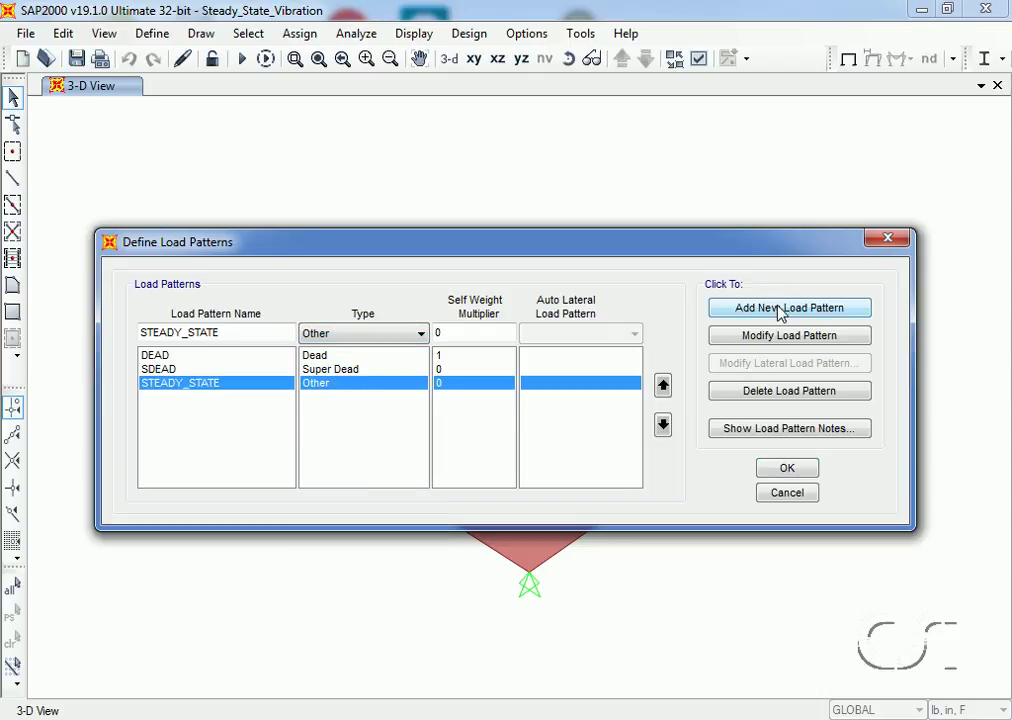
pyautogui.click(786, 470)
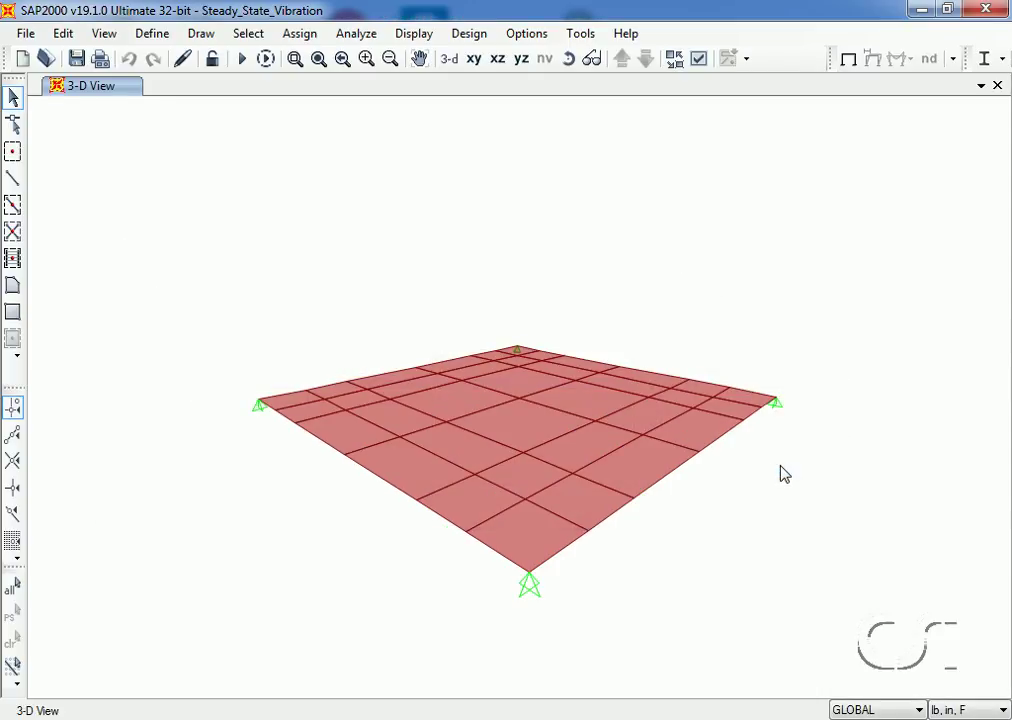
# Step: Assign the centre joint a Global Z force of -400 lb under SDEAD, then reselect it
pyautogui.click(522, 400)
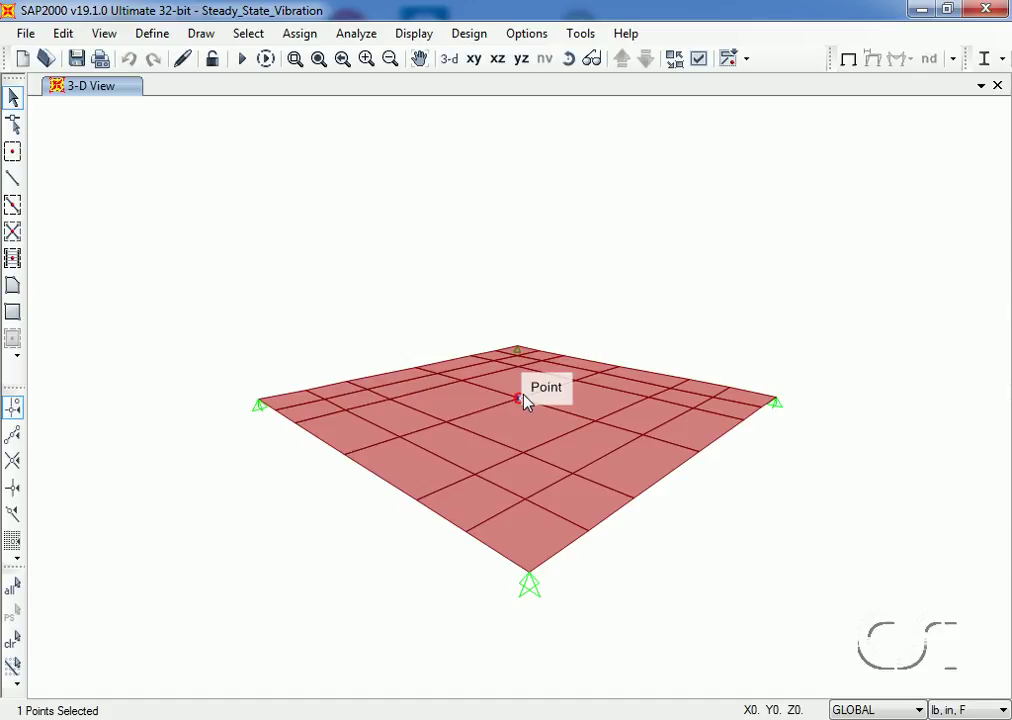
pyautogui.click(300, 33)
pyautogui.moveTo(342, 243)
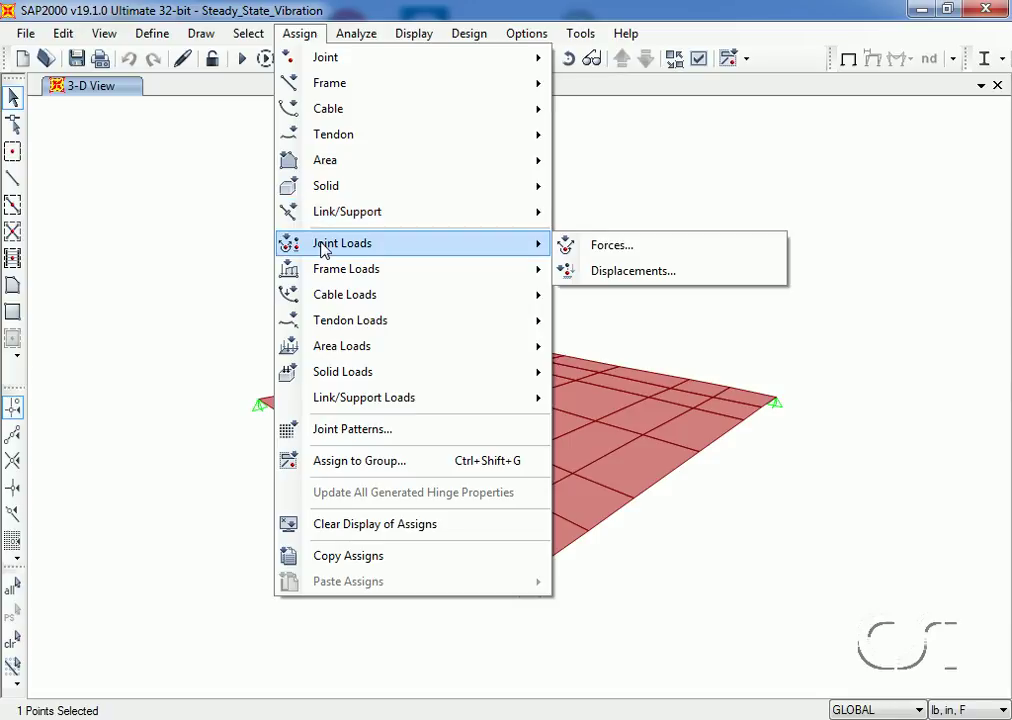
pyautogui.click(626, 248)
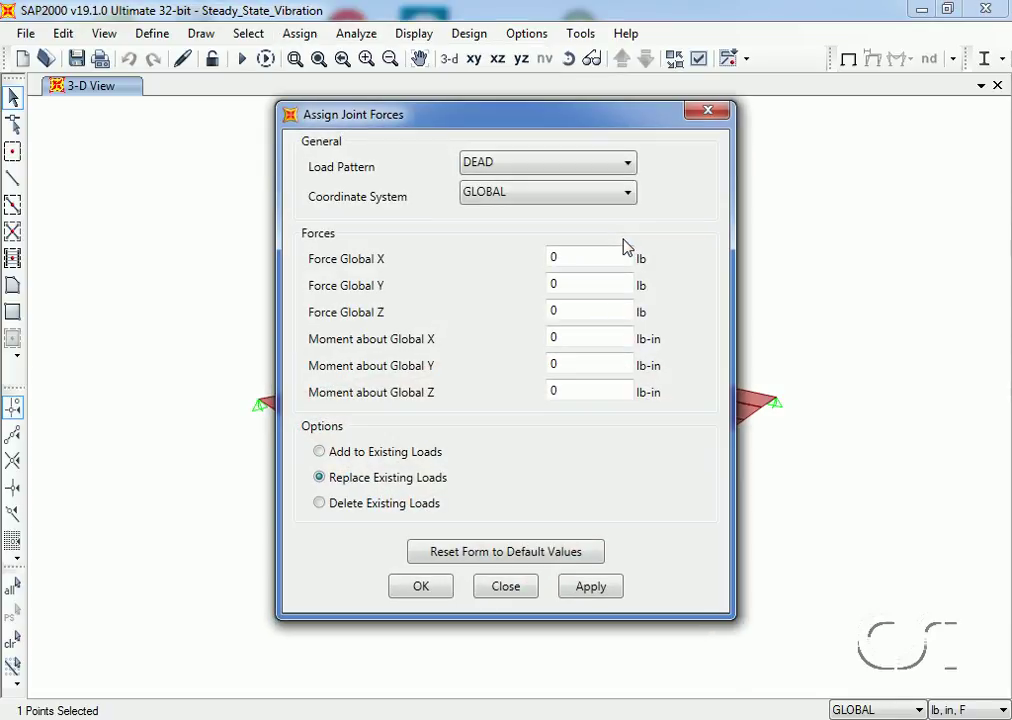
pyautogui.click(545, 163)
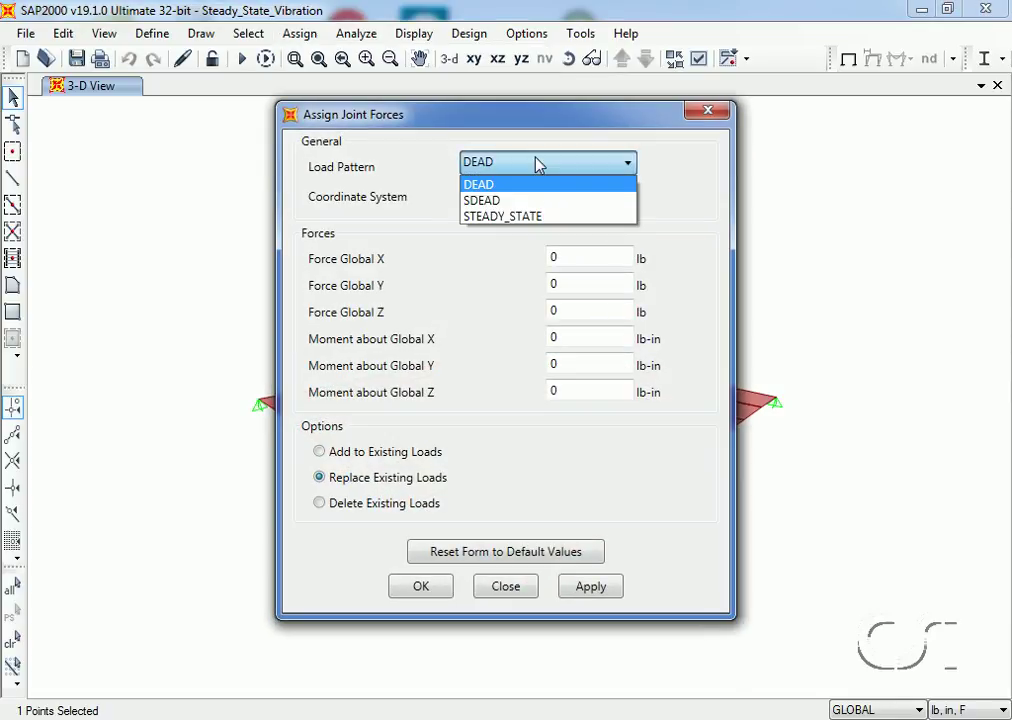
pyautogui.click(512, 202)
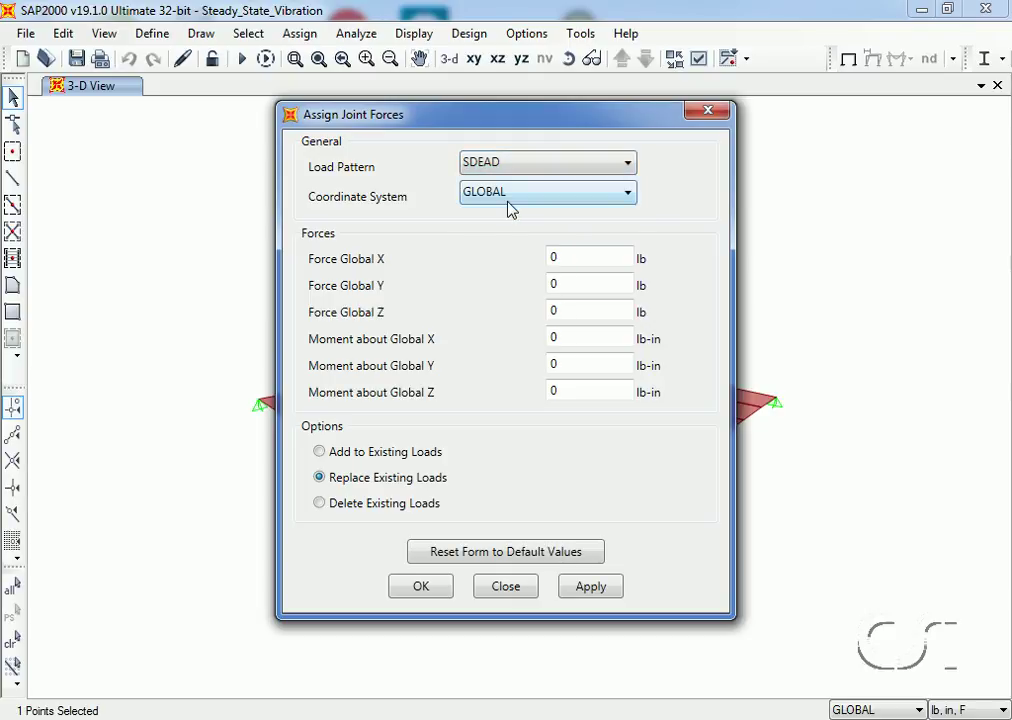
pyautogui.doubleClick(567, 315)
pyautogui.write('-400')
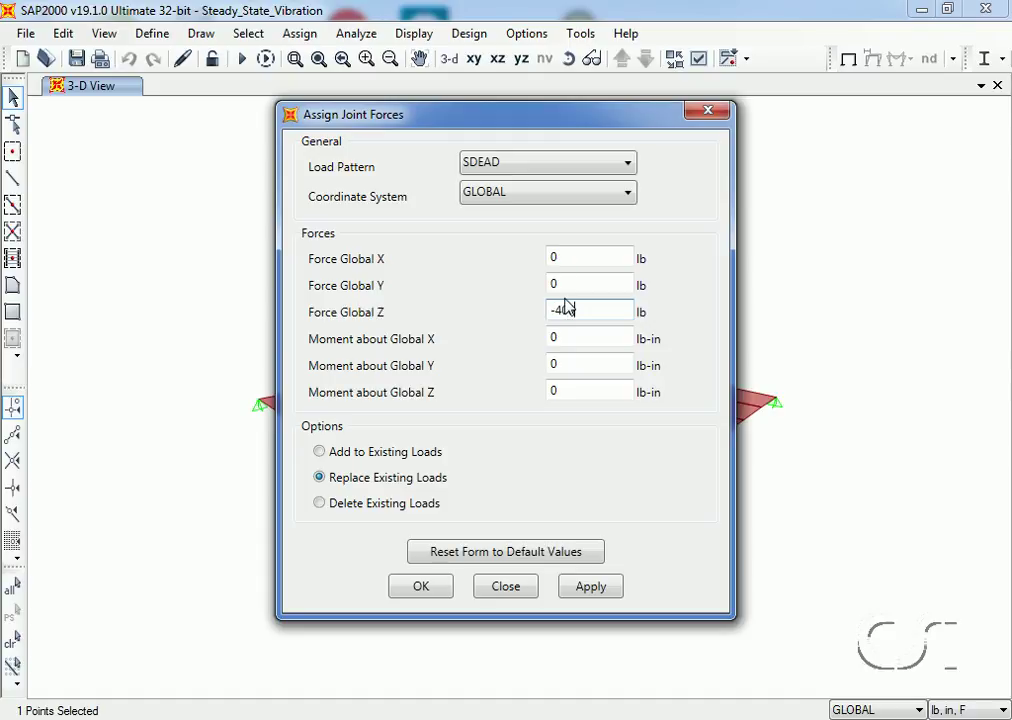
pyautogui.click(420, 584)
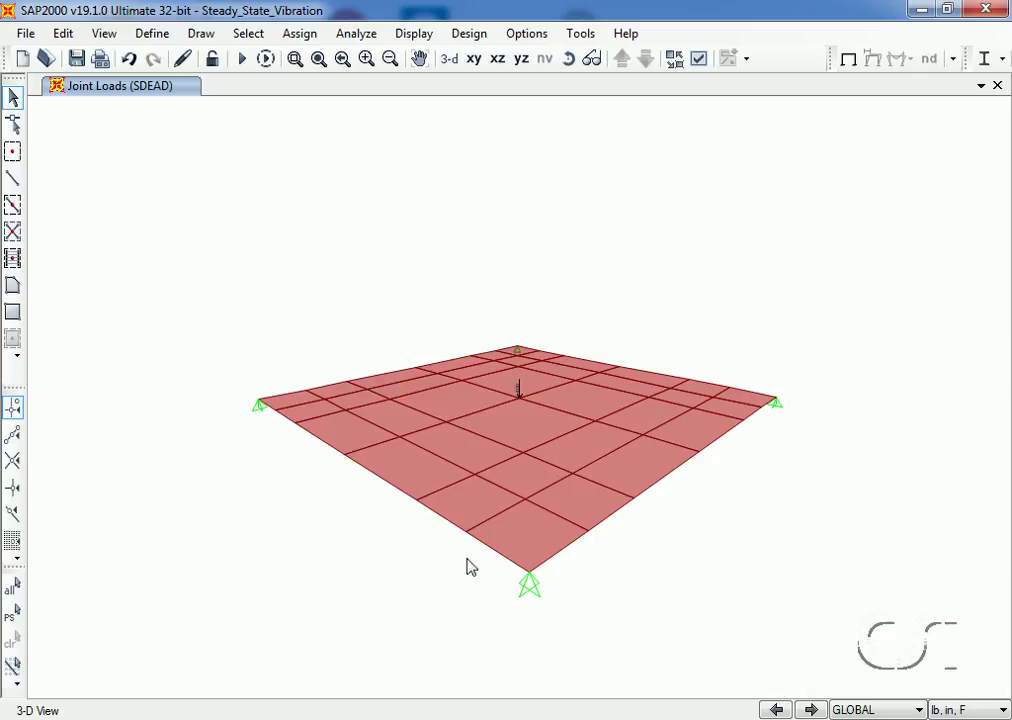
pyautogui.click(518, 399)
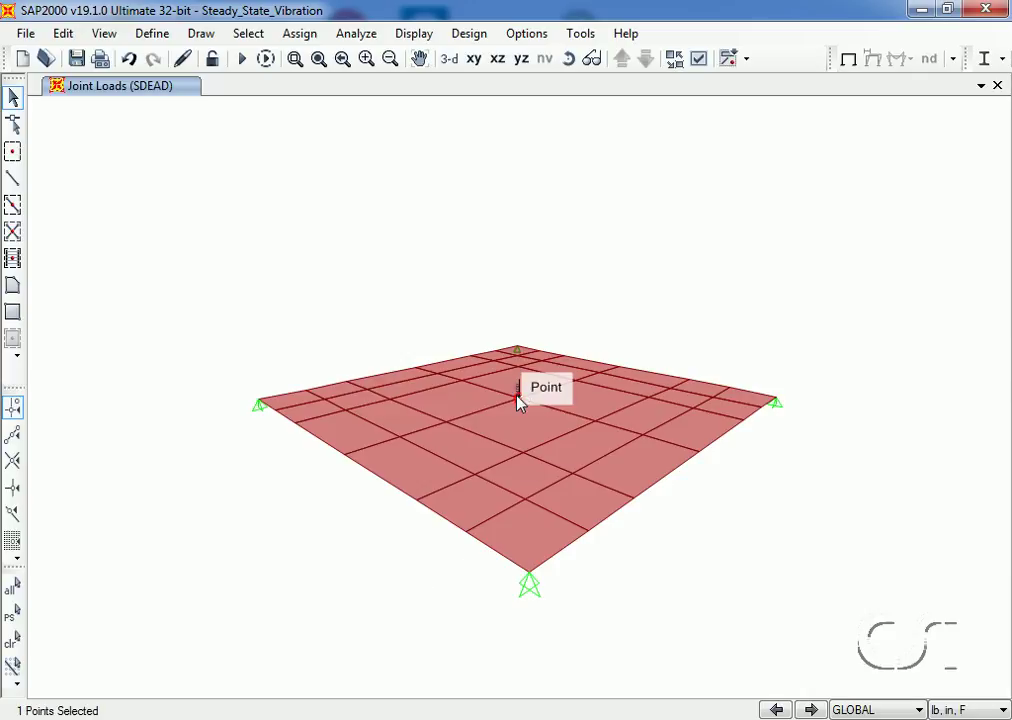
# Step: Assign the selected centre joint a Global Z force of -1 lb under STEADY_STATE
pyautogui.click(306, 36)
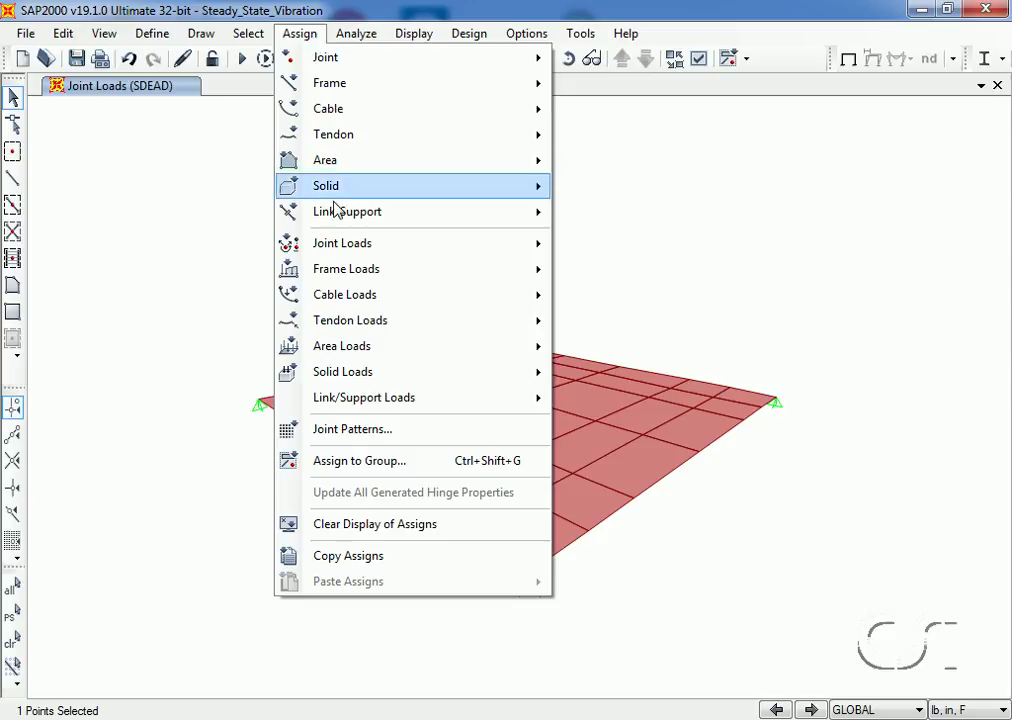
pyautogui.moveTo(342, 243)
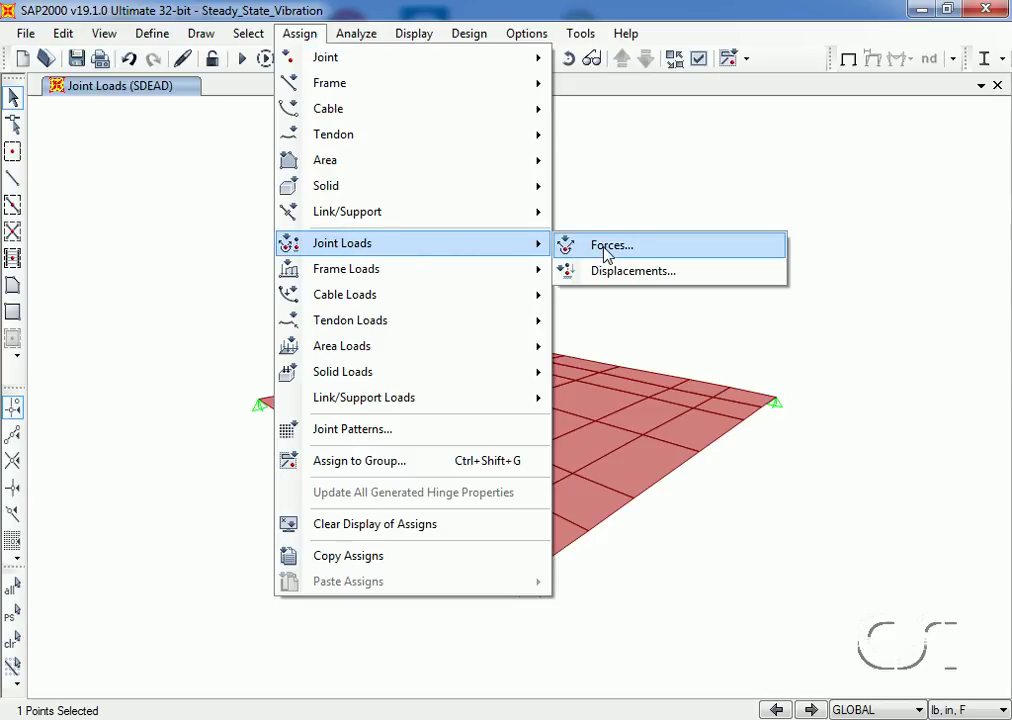
pyautogui.click(607, 250)
pyautogui.click(612, 164)
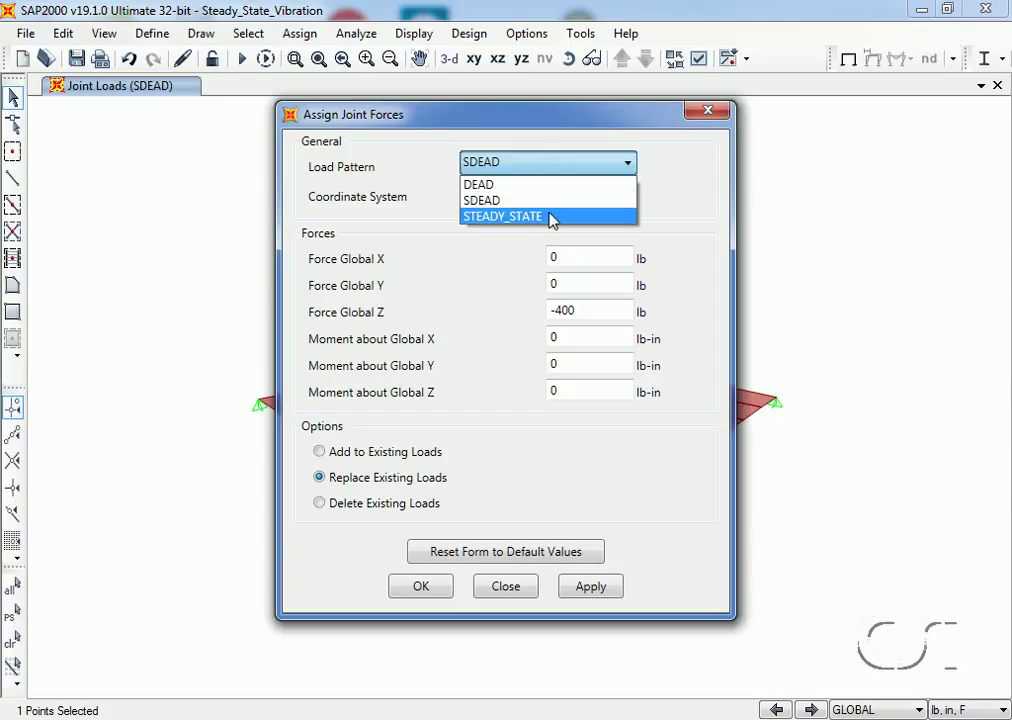
pyautogui.click(505, 217)
pyautogui.moveTo(583, 310); pyautogui.dragTo(561, 311)
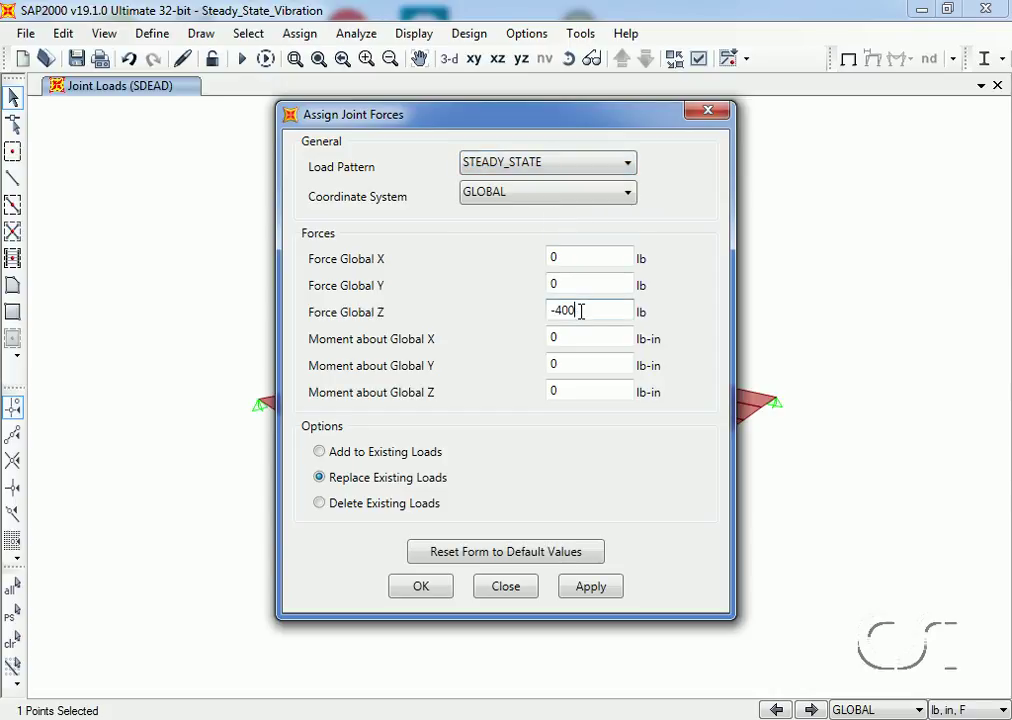
pyautogui.write('1')
pyautogui.click(420, 588)
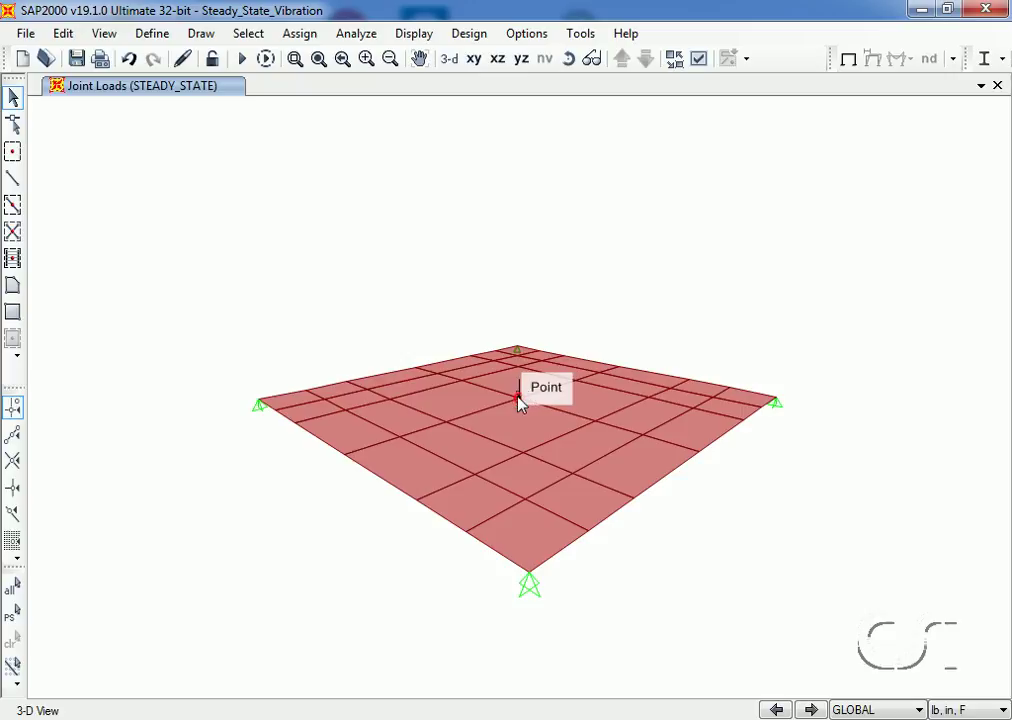
# Step: Confirm joint 28's loads show the -400 lb SDEAD and -1 lb STEADY_STATE forces
pyautogui.rightClick(517, 397)
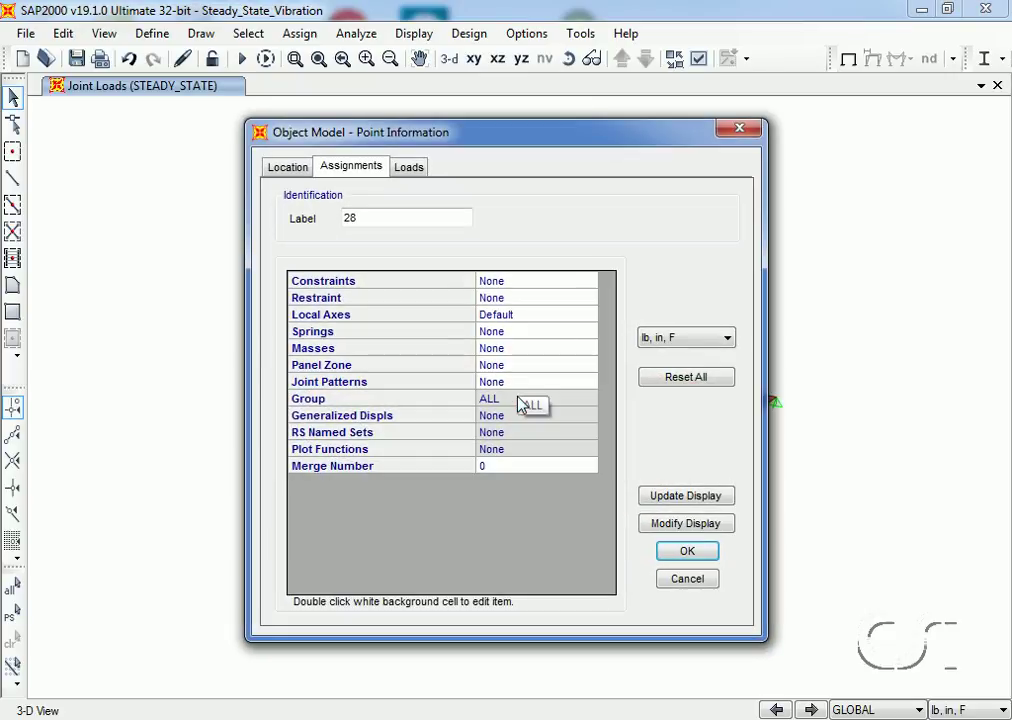
pyautogui.click(410, 168)
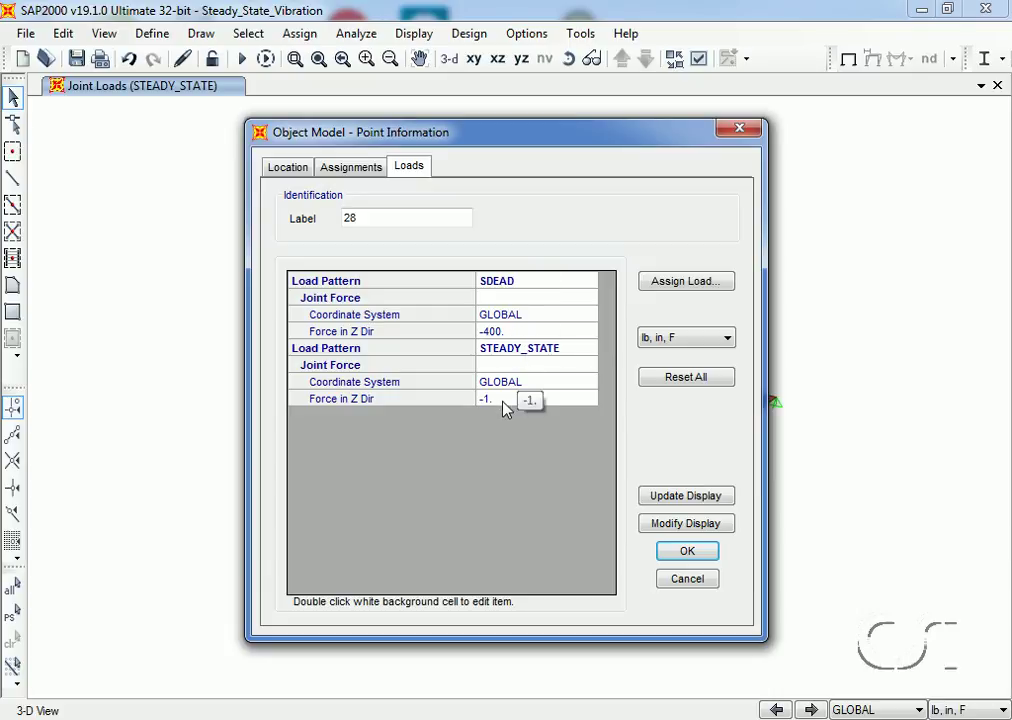
pyautogui.click(687, 553)
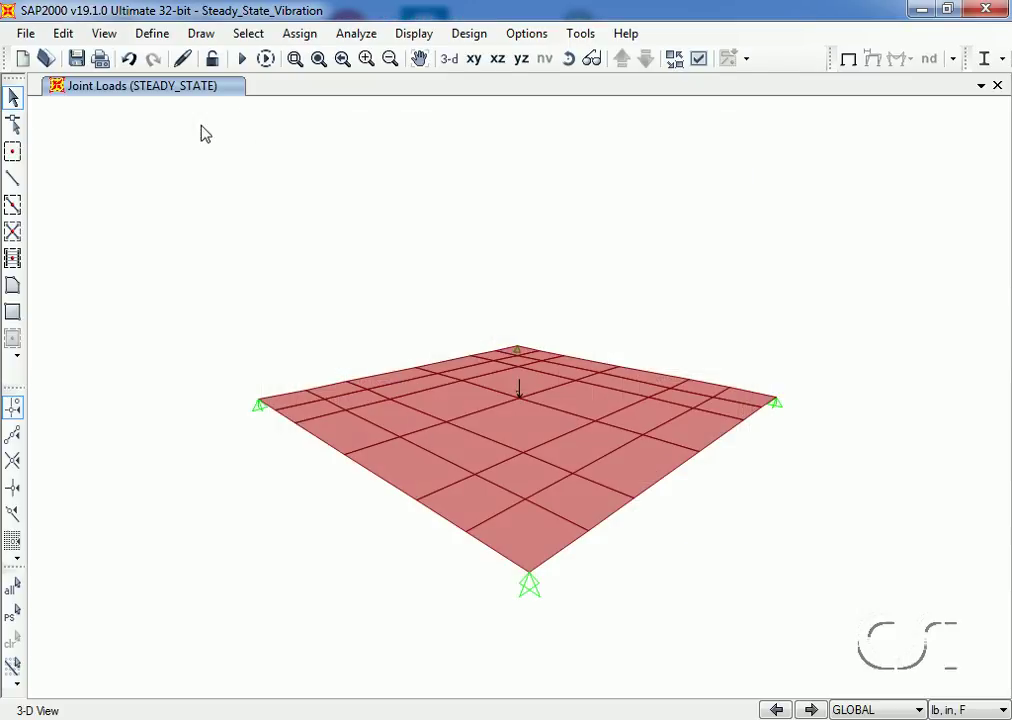
pyautogui.click(155, 36)
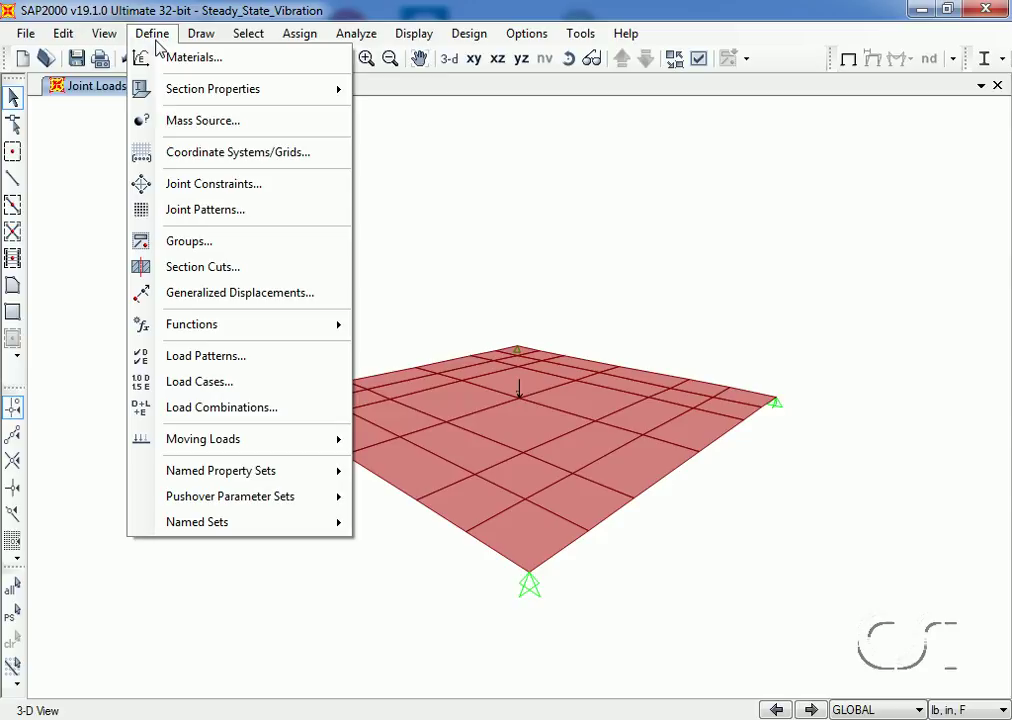
pyautogui.moveTo(191, 324)
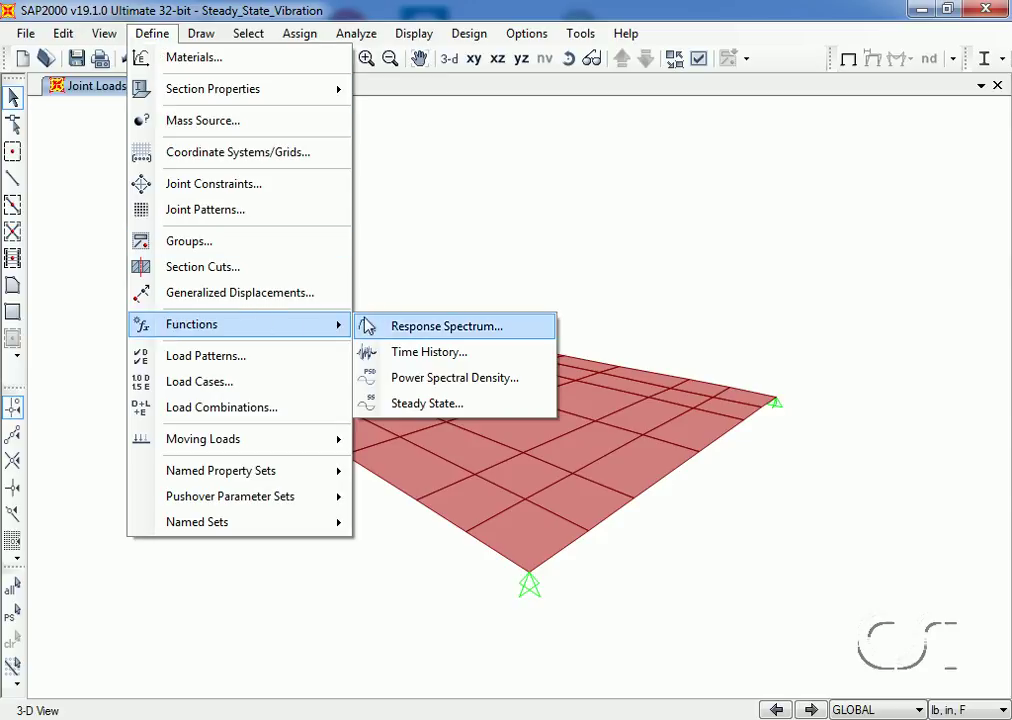
# Step: Add a new User steady-state function and name it PUMP
pyautogui.click(444, 412)
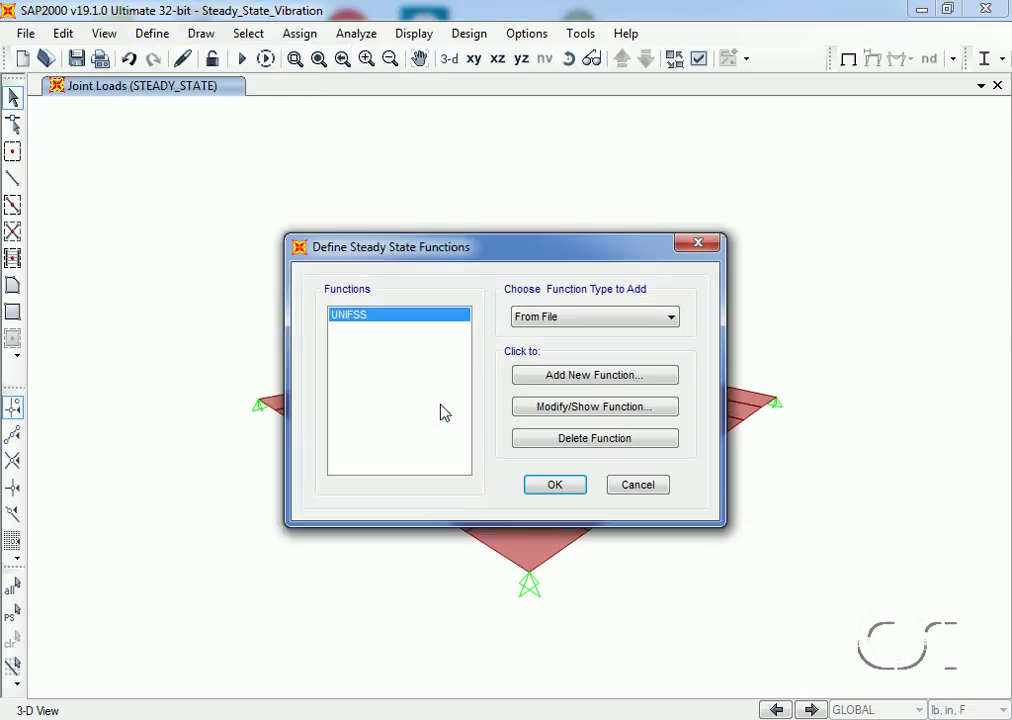
pyautogui.click(558, 322)
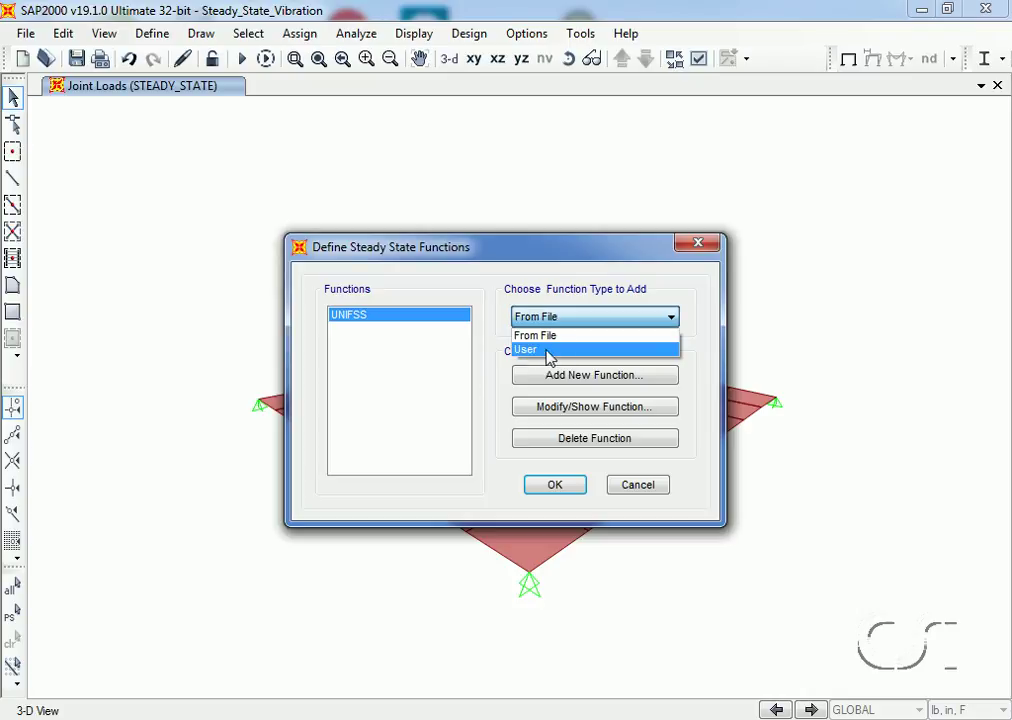
pyautogui.click(548, 352)
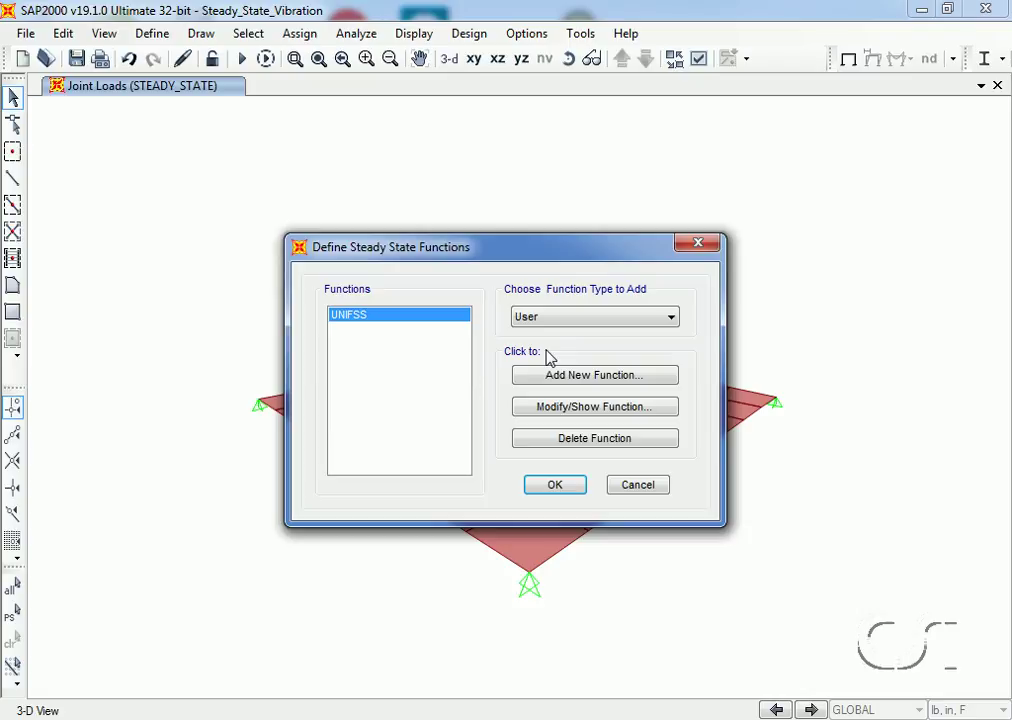
pyautogui.click(570, 378)
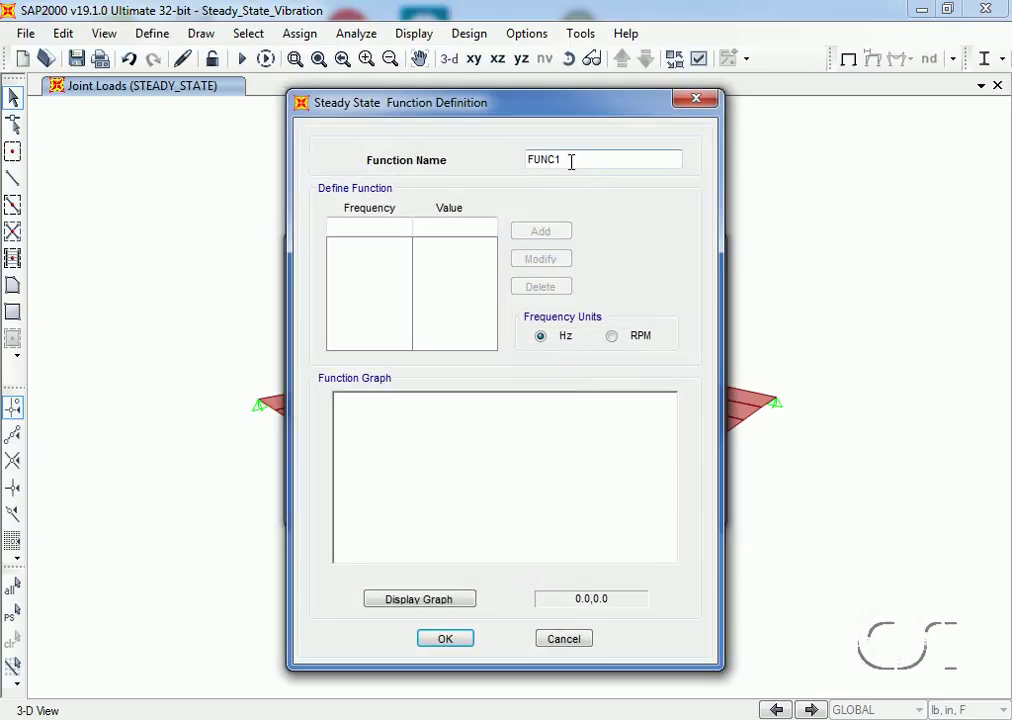
pyautogui.doubleClick(571, 161)
pyautogui.write('PUMP')
# Step: Switch PUMP to RPM units and add points 0 rpm/0 and 500 rpm/0.02
pyautogui.click(611, 337)
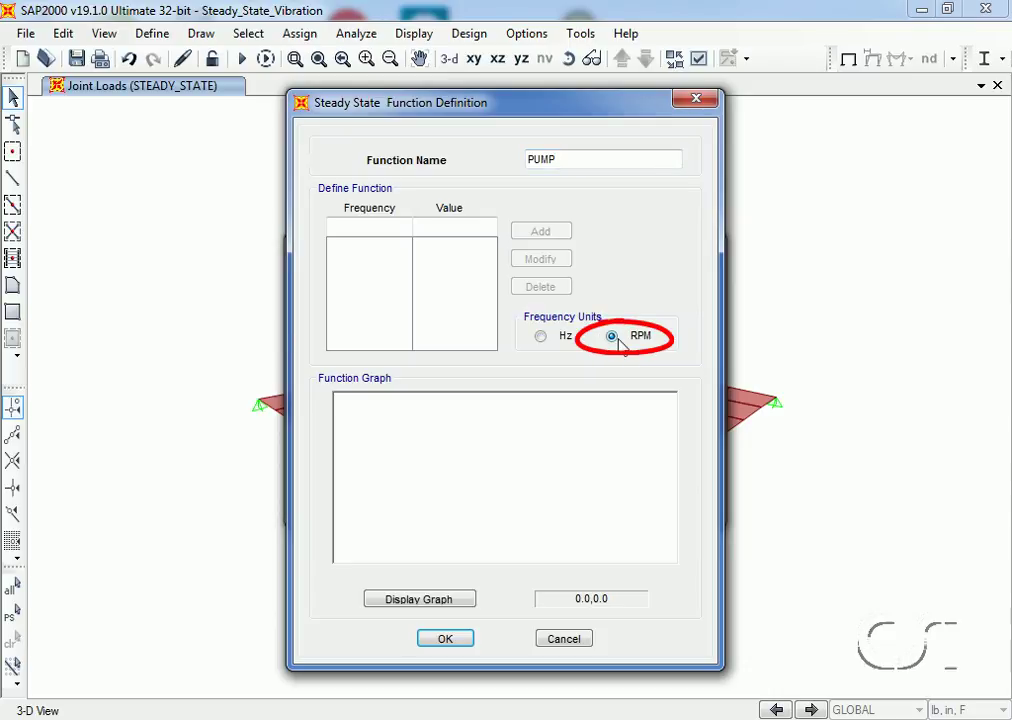
pyautogui.click(350, 228)
pyautogui.write('0')
pyautogui.click(435, 229)
pyautogui.write('0')
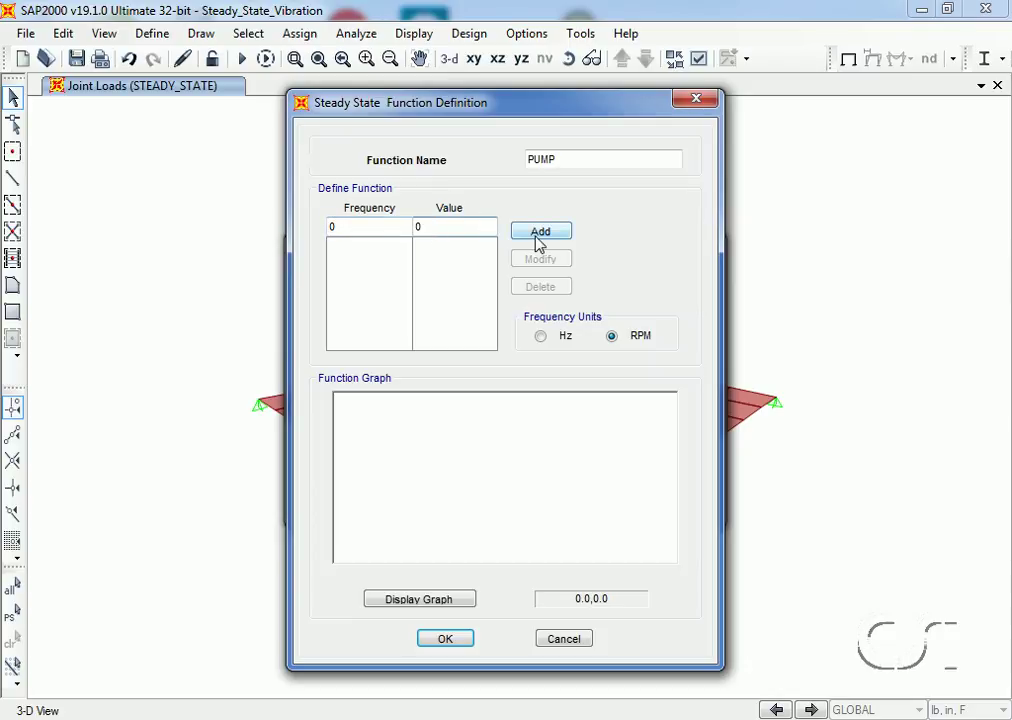
pyautogui.click(537, 238)
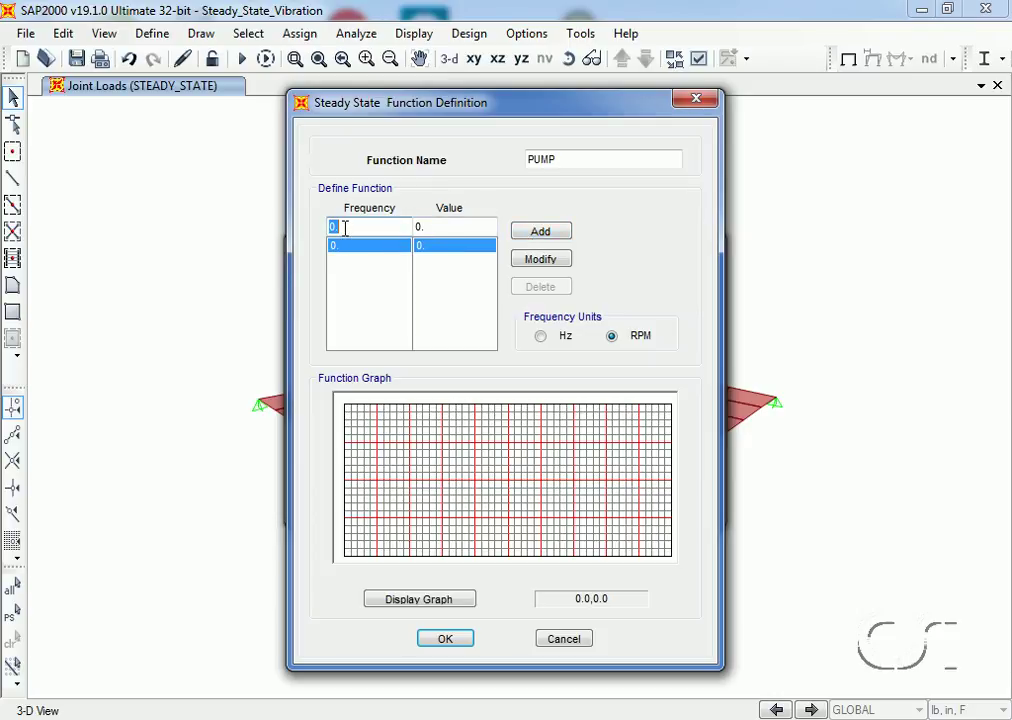
pyautogui.write('500')
pyautogui.click(437, 225)
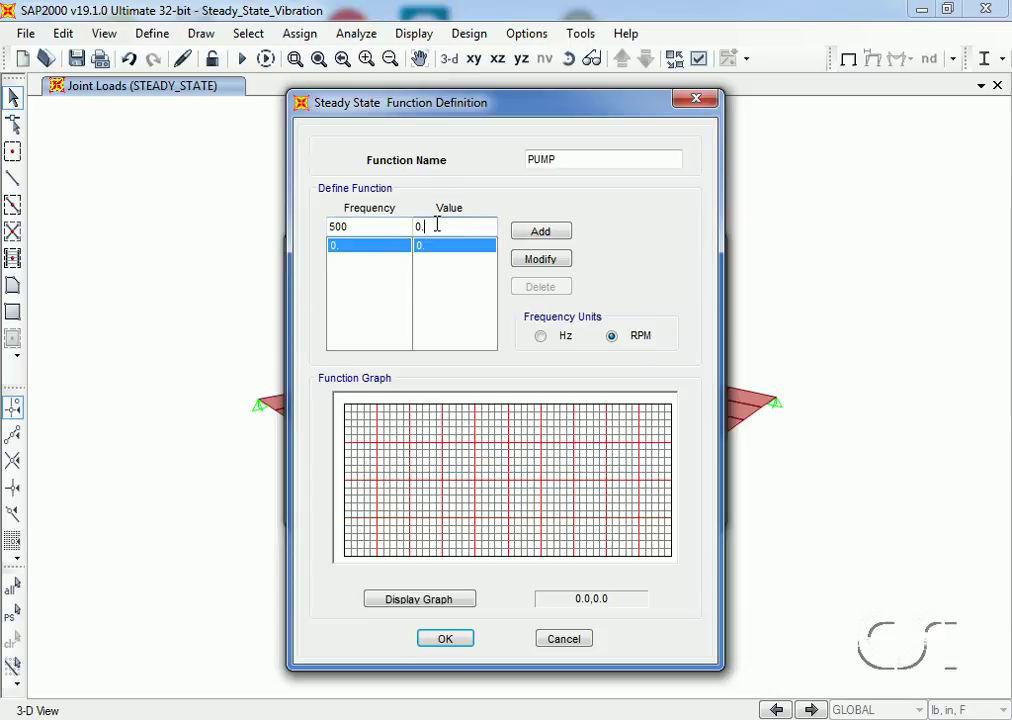
pyautogui.write('02')
pyautogui.click(540, 232)
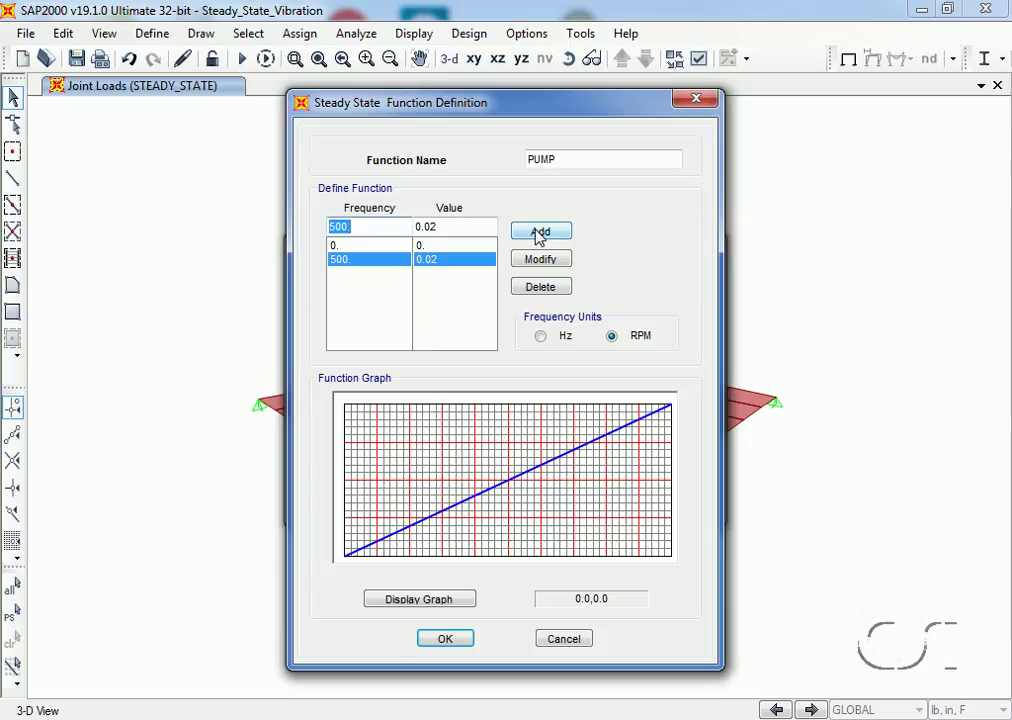
# Step: Add PUMP points 1000 rpm/0.08 and 3500 rpm/1.04
pyautogui.click(358, 228)
pyautogui.doubleClick(358, 228)
pyautogui.write('1000')
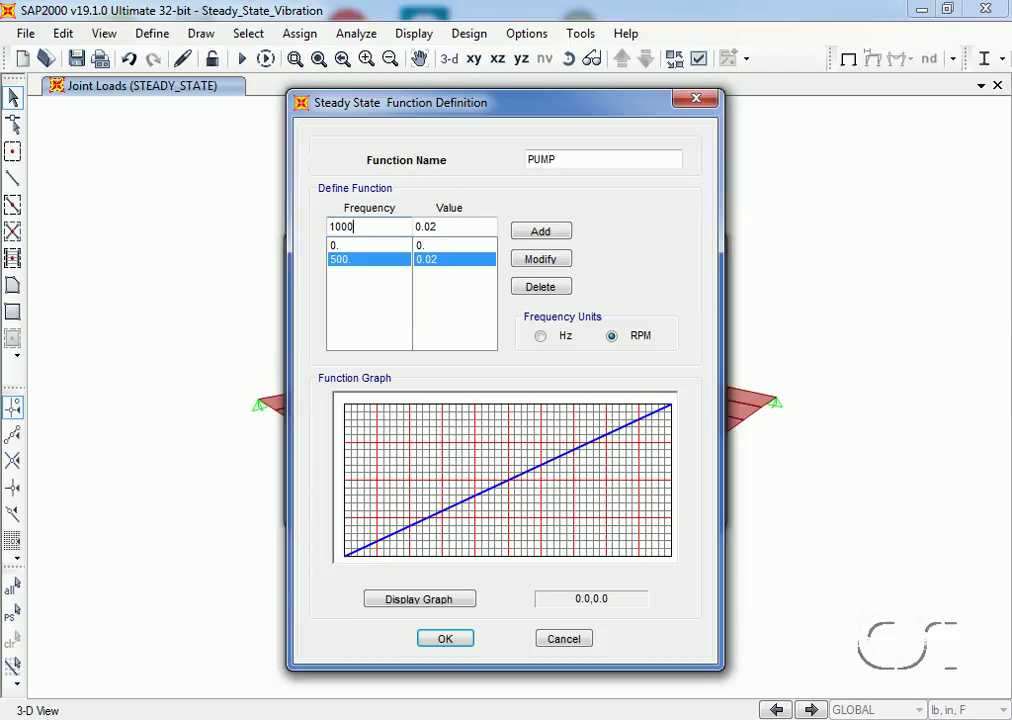
pyautogui.click(431, 226)
pyautogui.write('8')
pyautogui.click(534, 232)
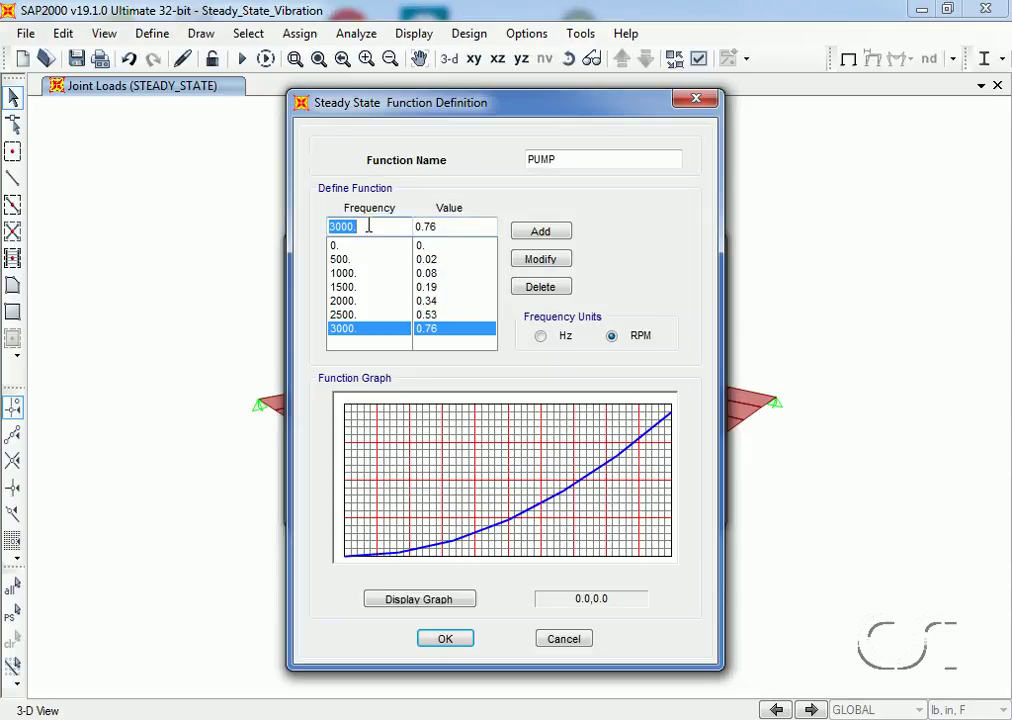
pyautogui.write('3500')
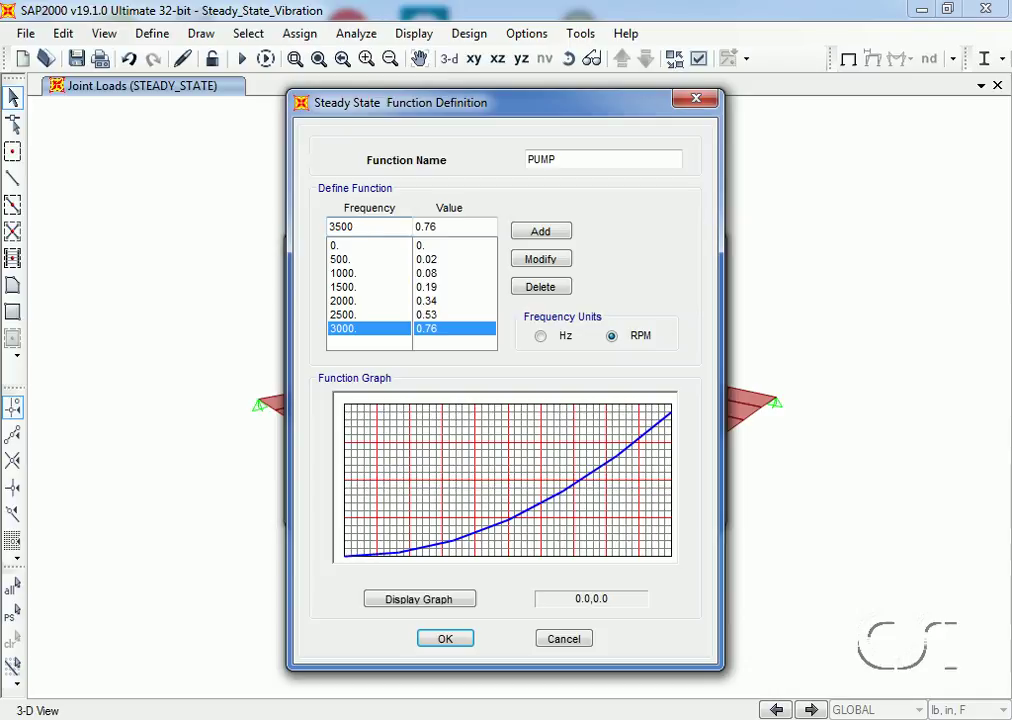
pyautogui.moveTo(437, 226); pyautogui.dragTo(413, 227)
pyautogui.write('1.04')
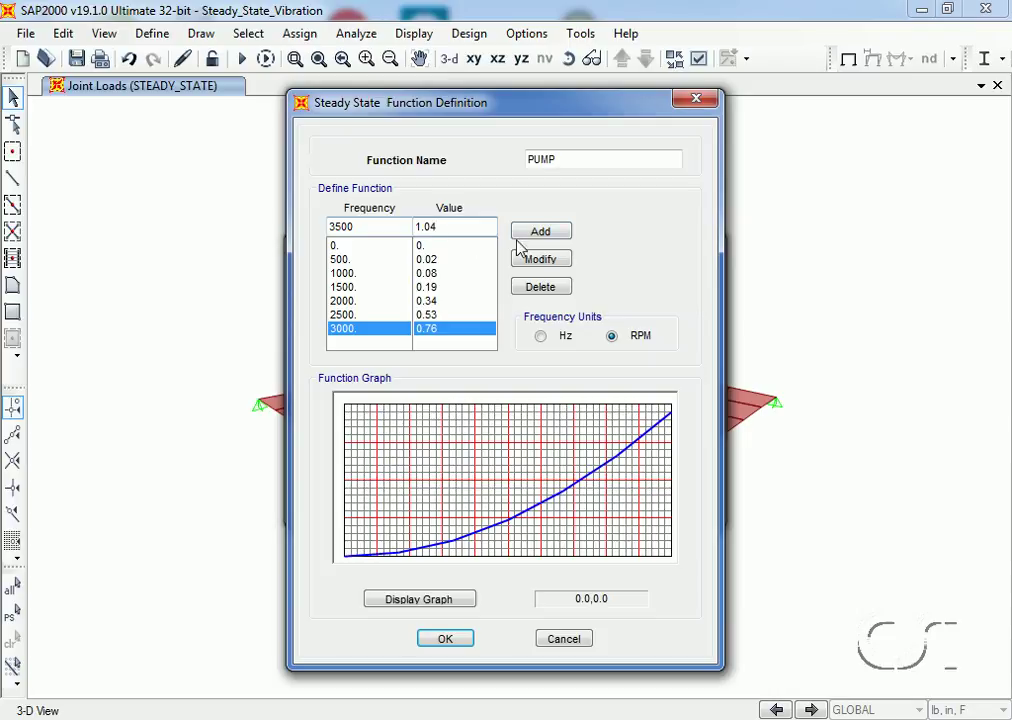
pyautogui.click(542, 234)
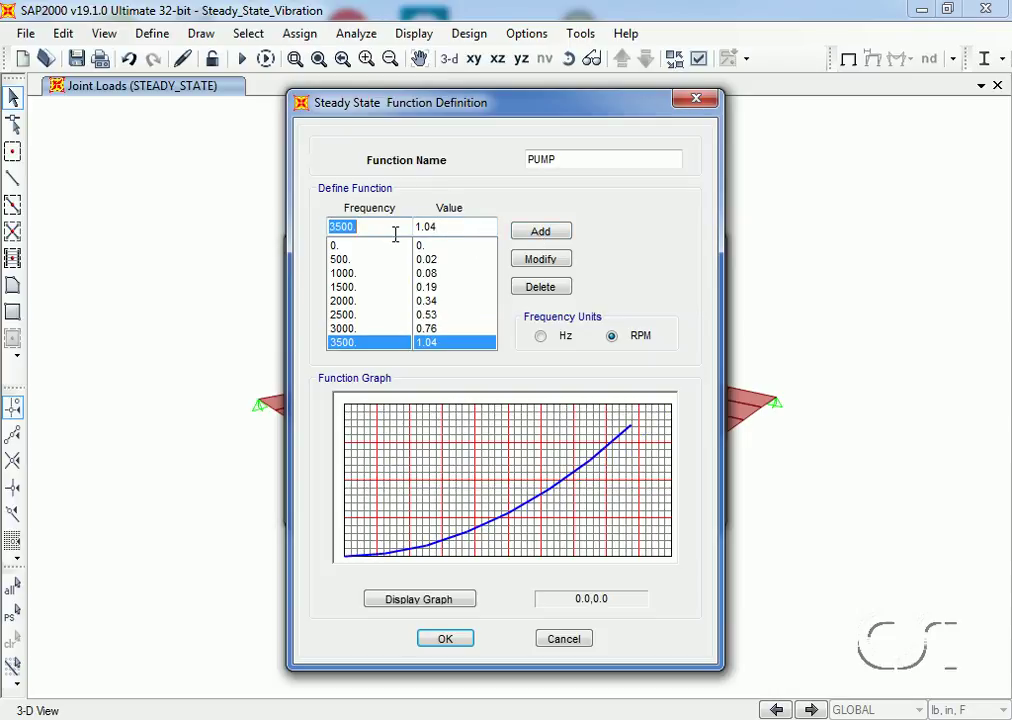
# Step: Add the final 4000 rpm/1.36 point and save the PUMP function
pyautogui.write('4000')
pyautogui.click(449, 228)
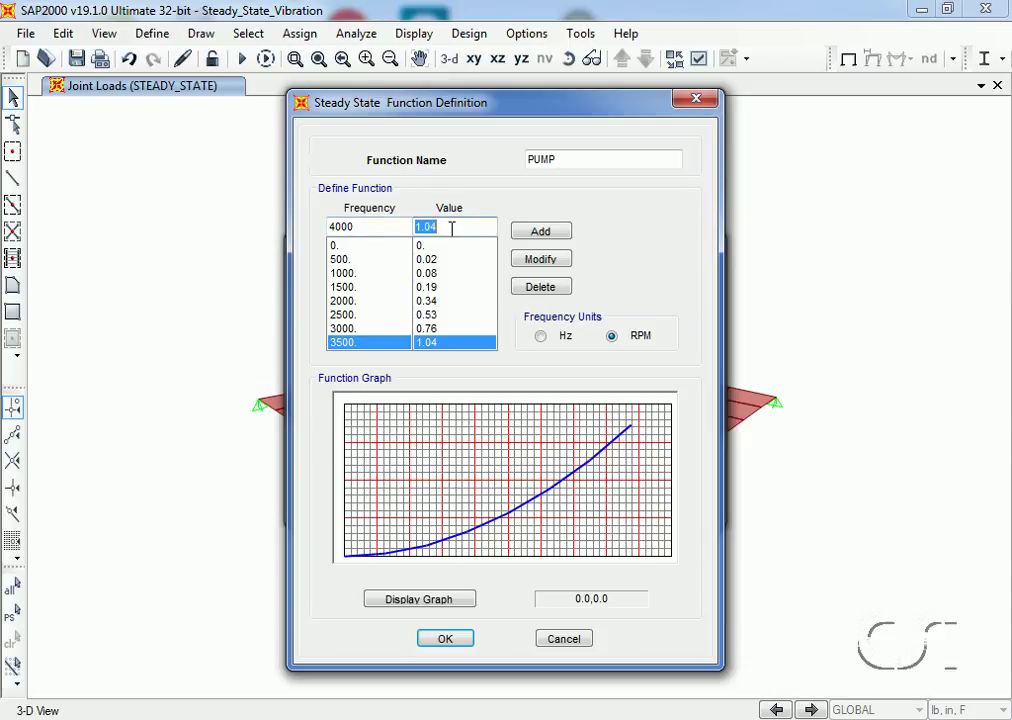
pyautogui.write('1.36')
pyautogui.click(542, 237)
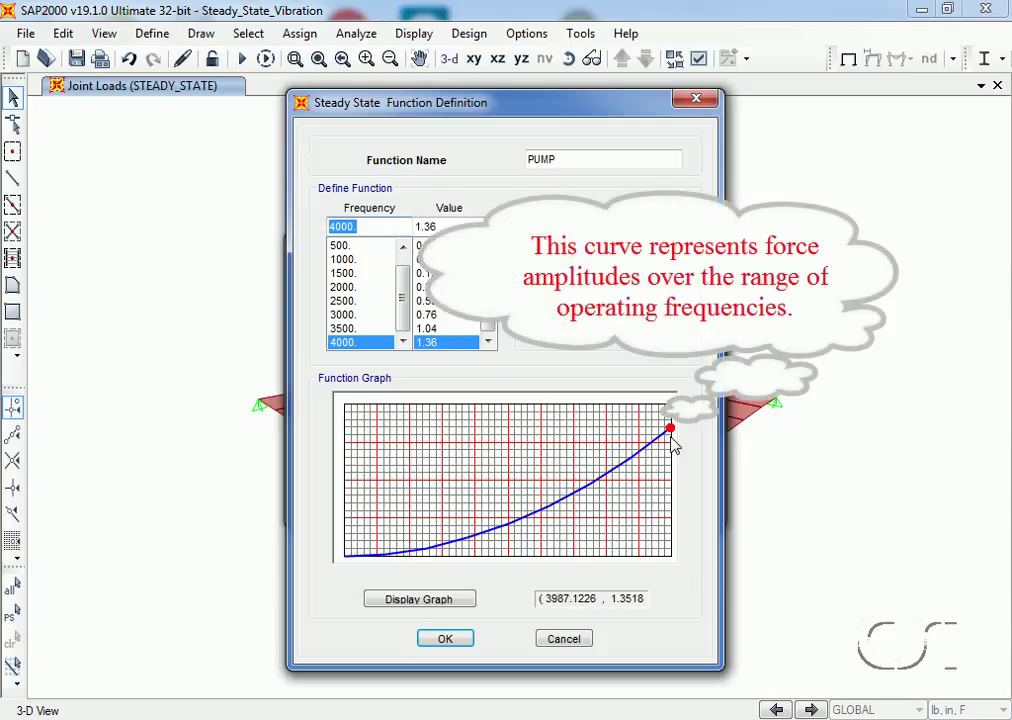
pyautogui.click(446, 640)
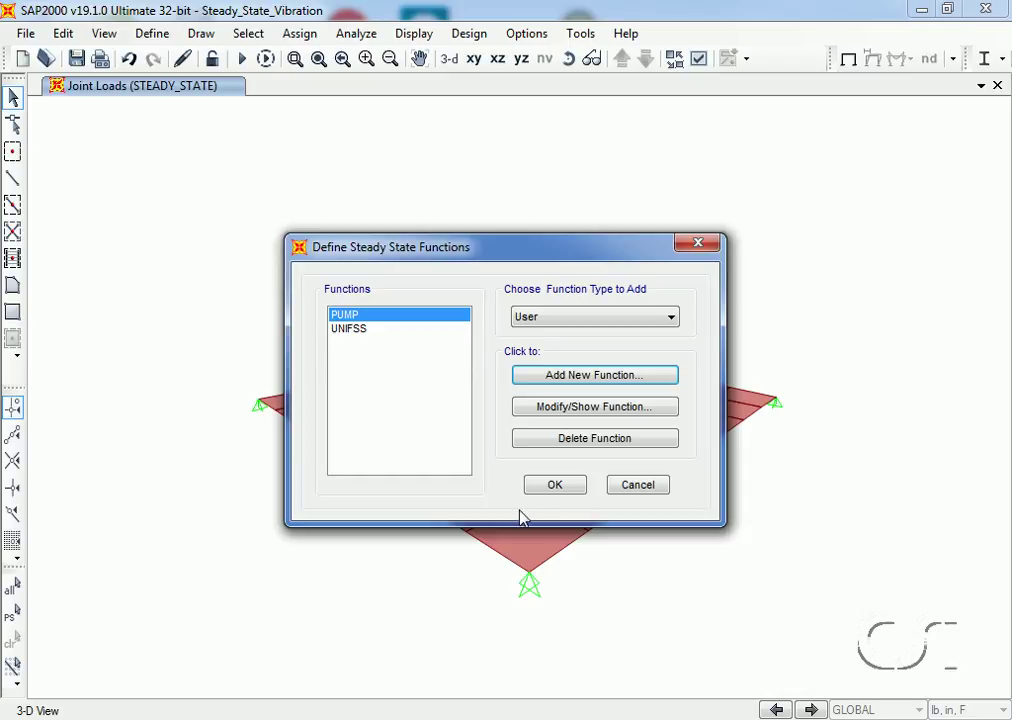
# Step: Set mass source MSSSRC1 to use DEAD and SDEAD patterns at multiplier 1, not self mass
pyautogui.click(550, 485)
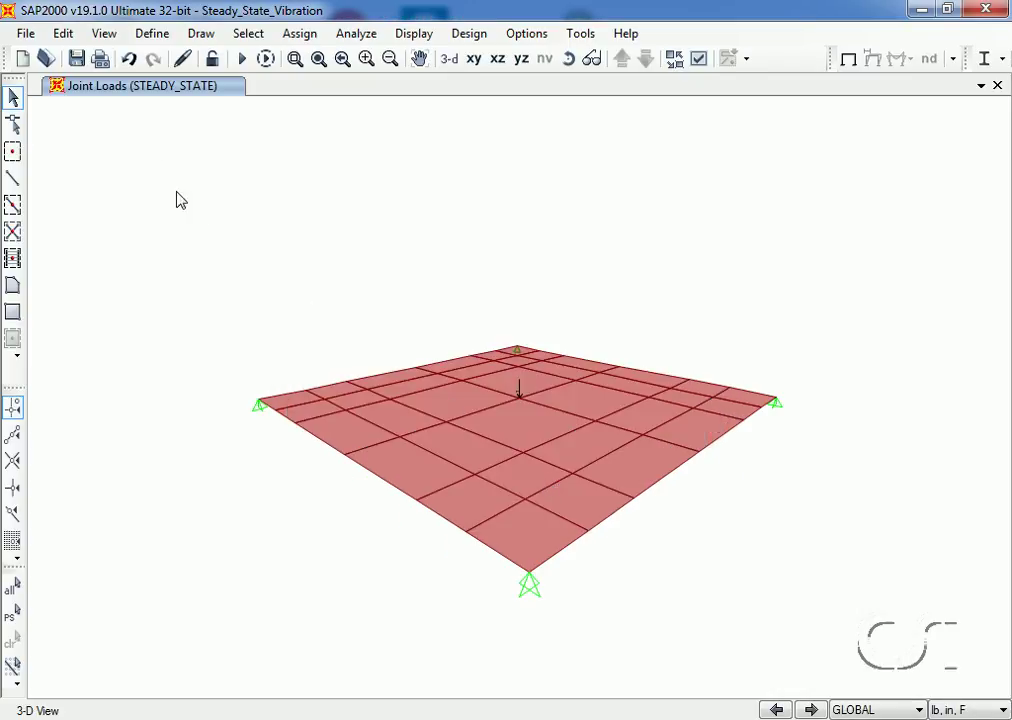
pyautogui.click(146, 36)
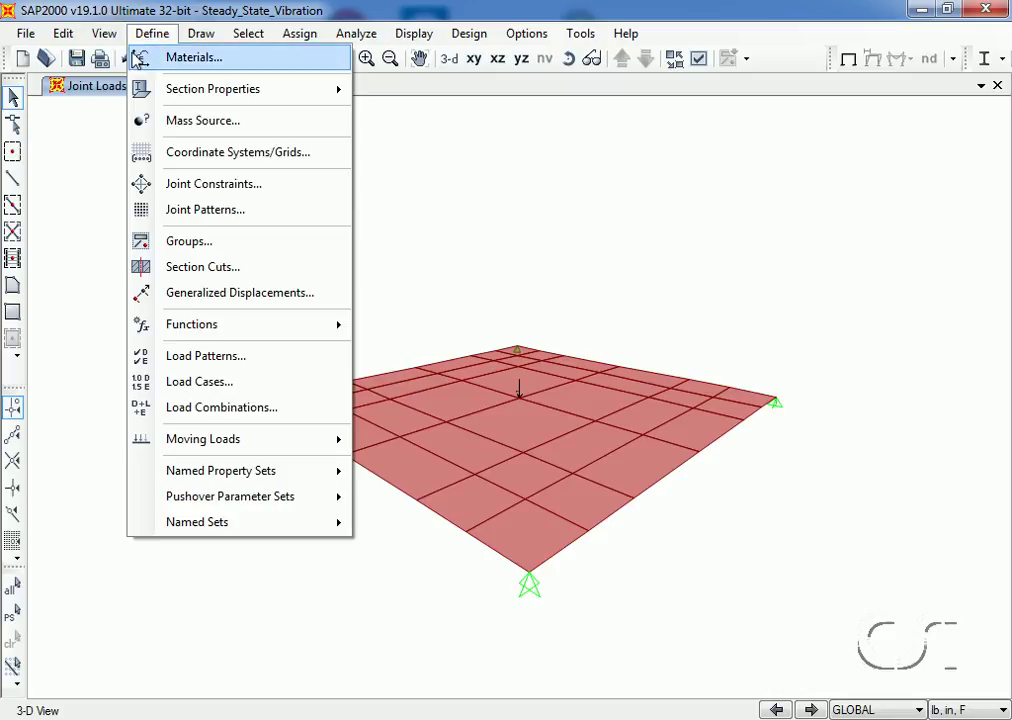
pyautogui.click(195, 124)
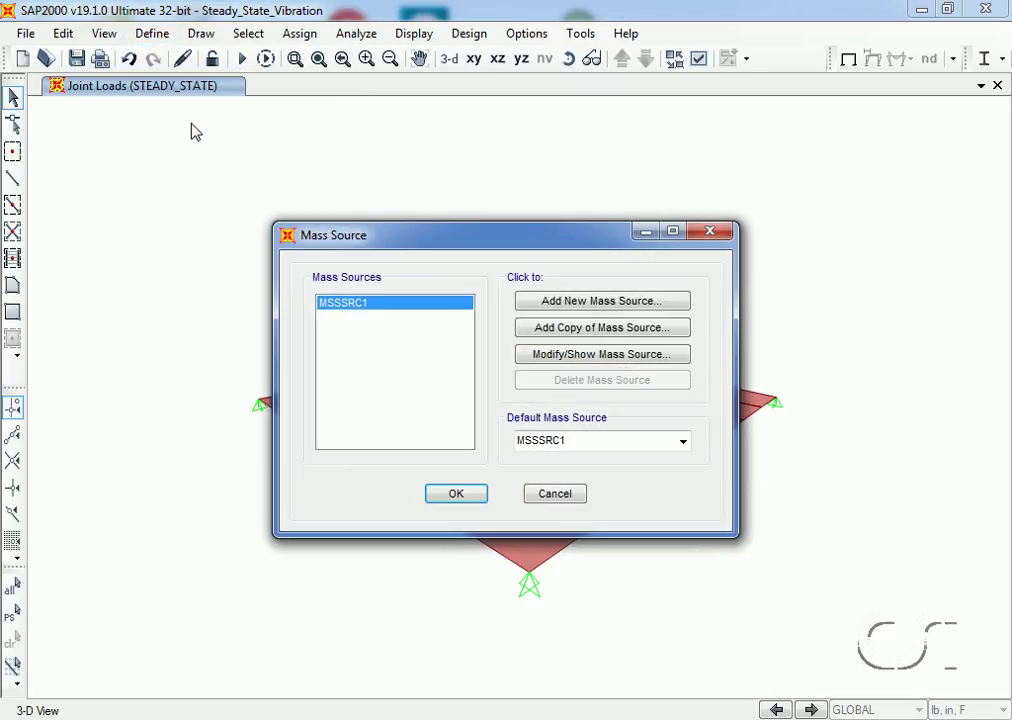
pyautogui.click(587, 355)
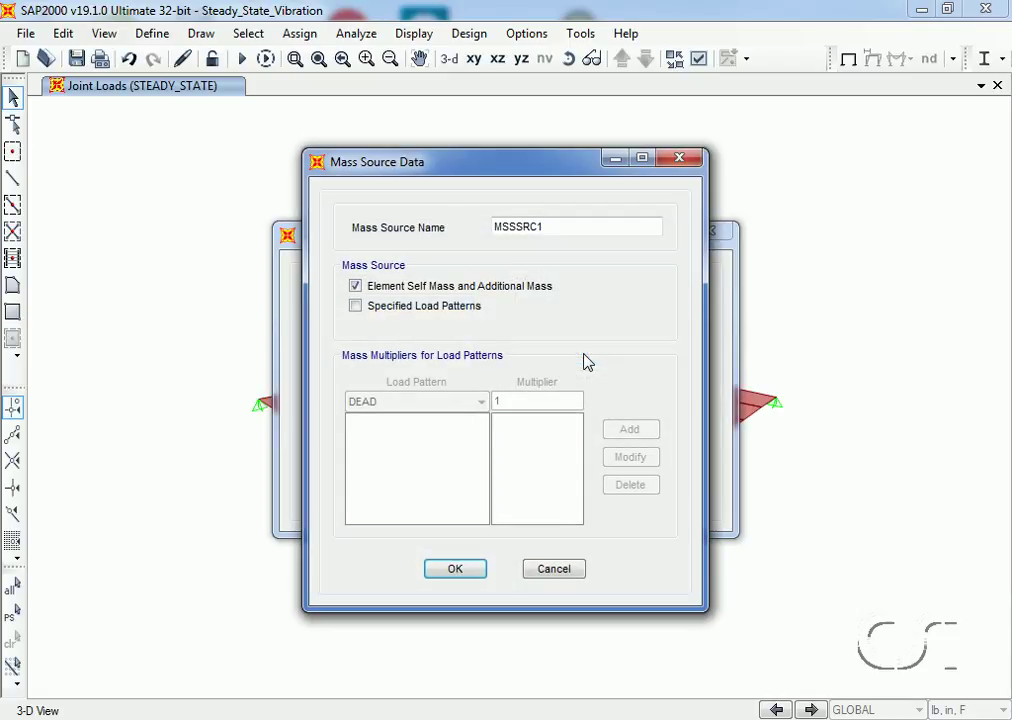
pyautogui.click(357, 287)
pyautogui.click(356, 306)
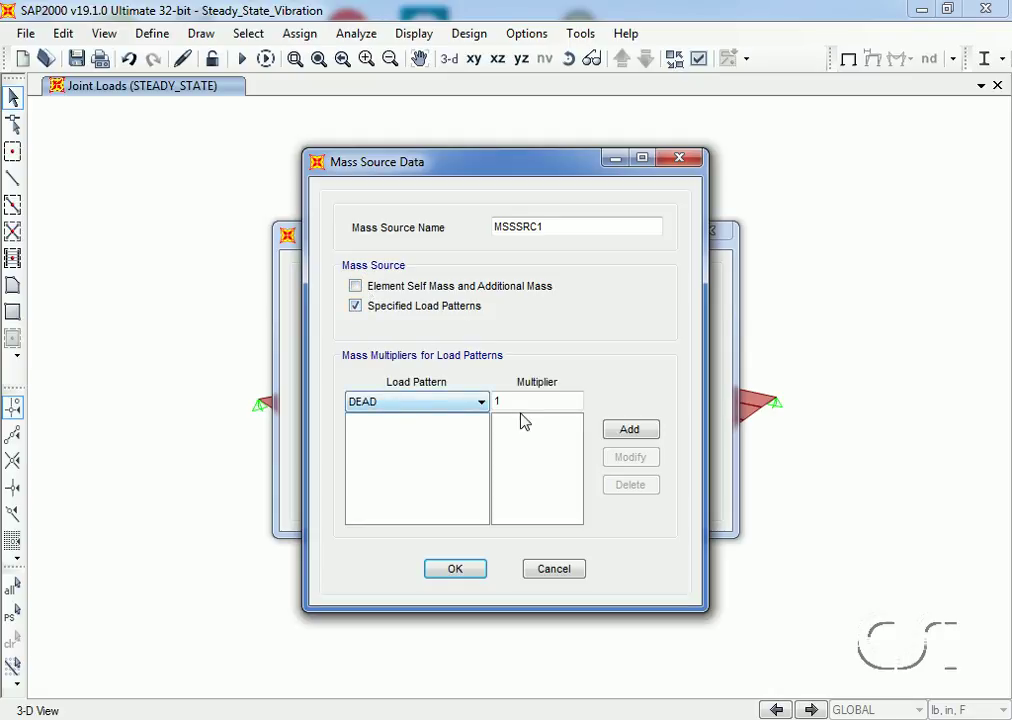
pyautogui.click(622, 430)
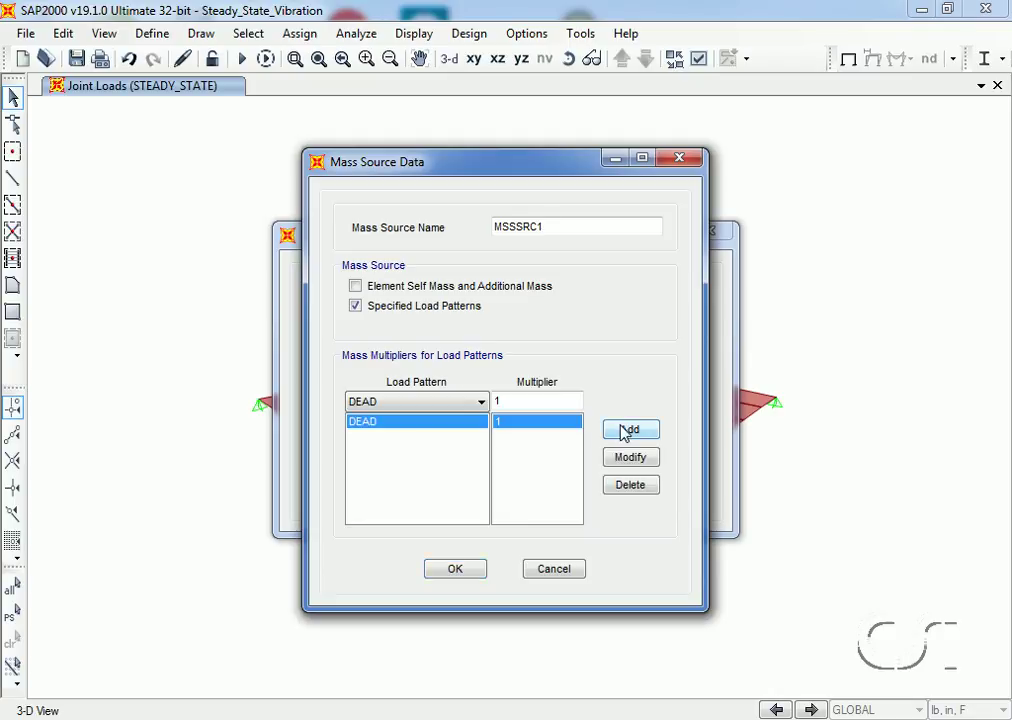
pyautogui.click(478, 402)
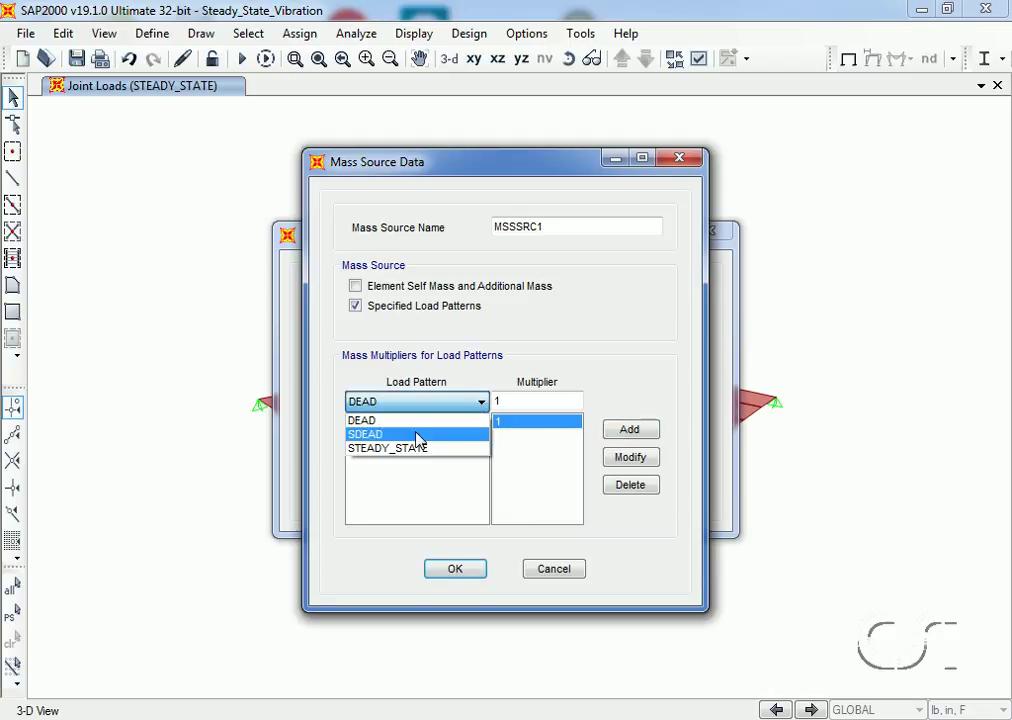
pyautogui.click(370, 435)
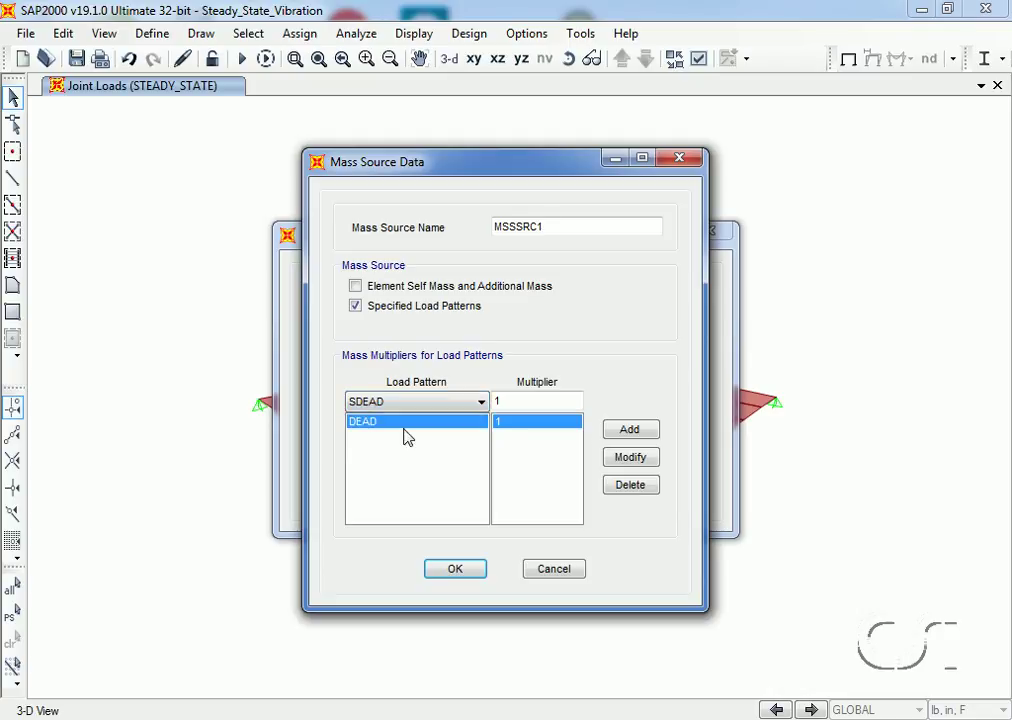
pyautogui.click(629, 430)
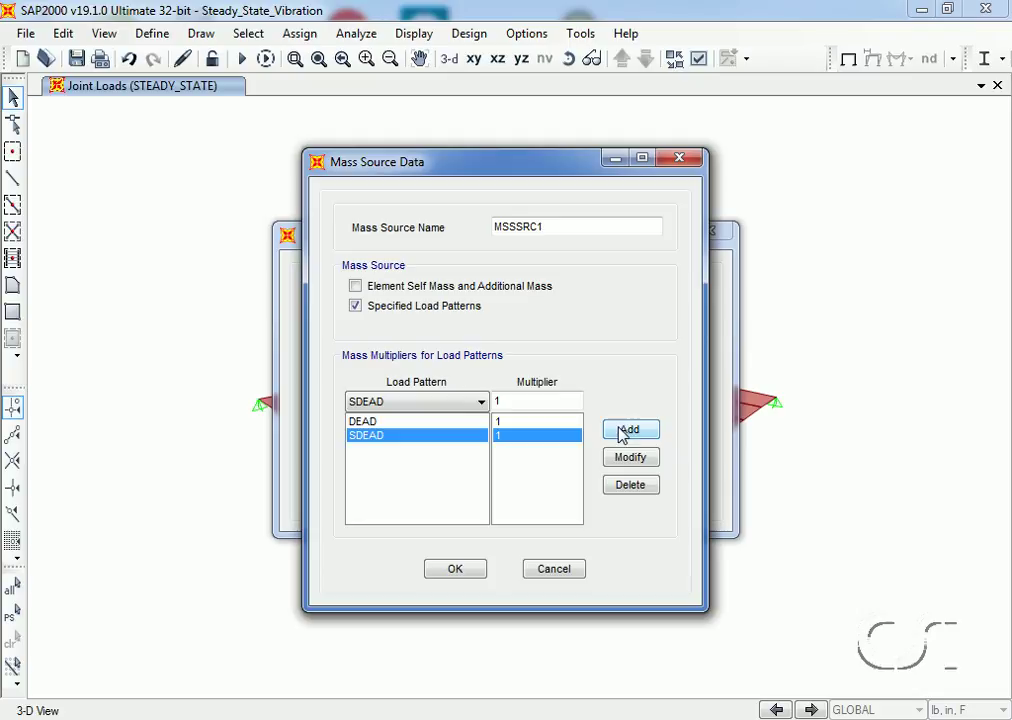
pyautogui.click(463, 570)
pyautogui.click(458, 498)
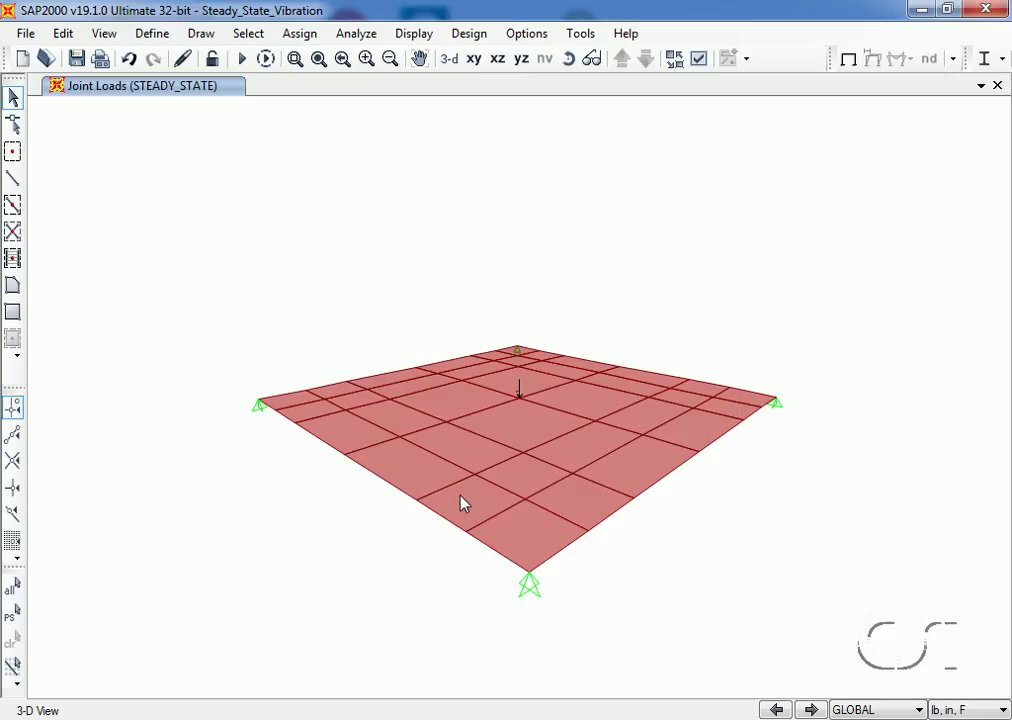
# Step: Set the MODAL case to 50 maximum modes with a frequency shift of 0
pyautogui.click(155, 36)
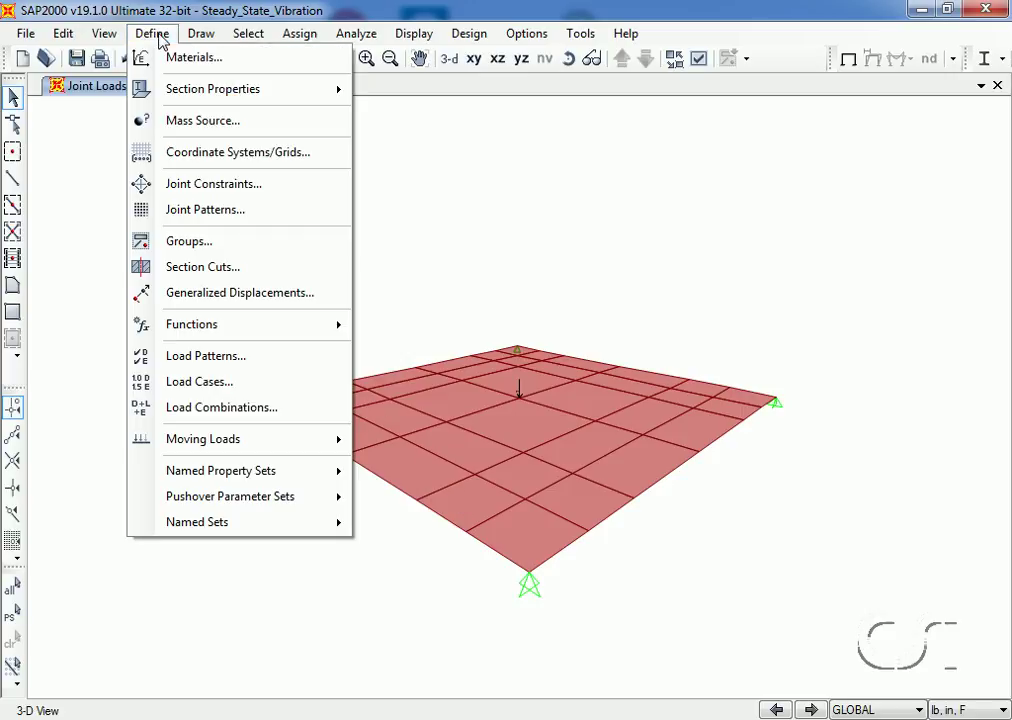
pyautogui.click(224, 390)
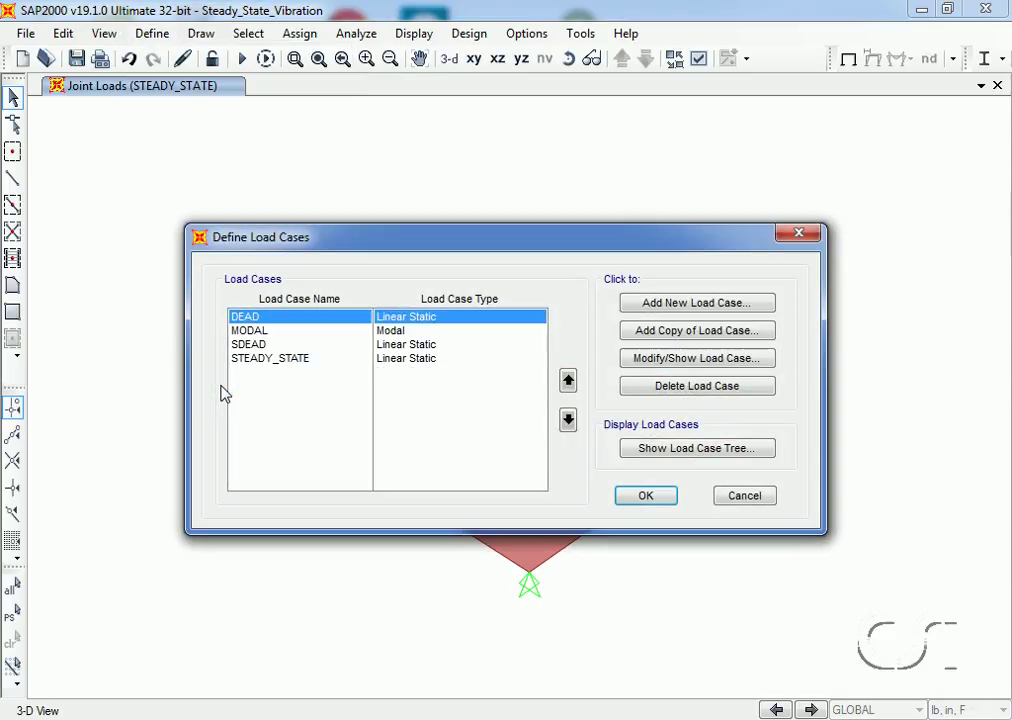
pyautogui.click(244, 332)
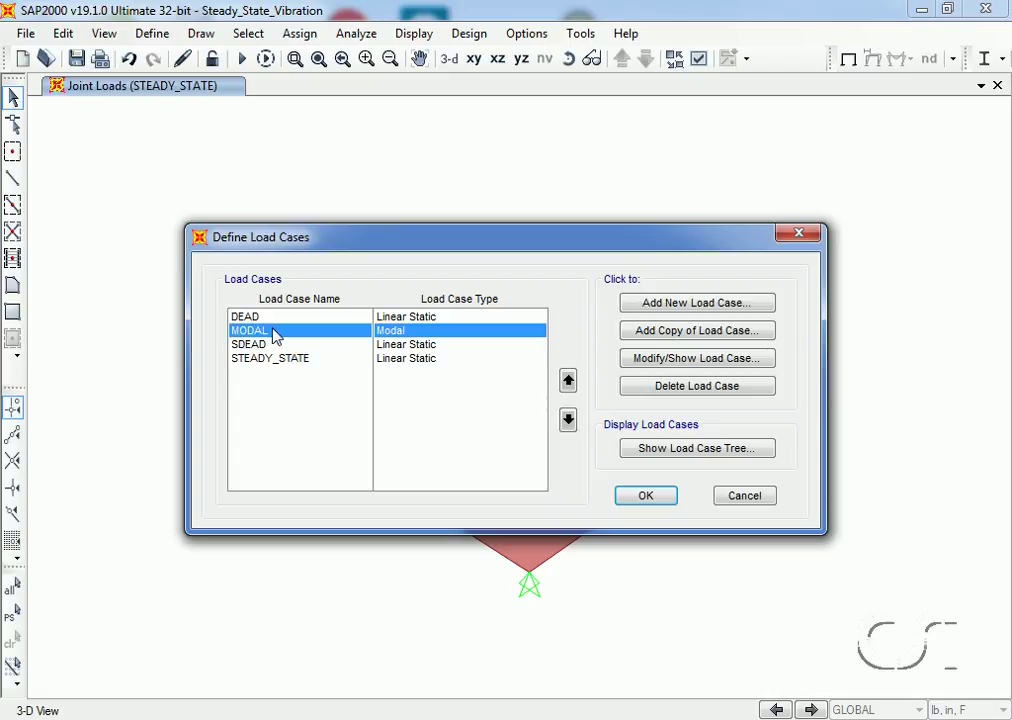
pyautogui.click(673, 360)
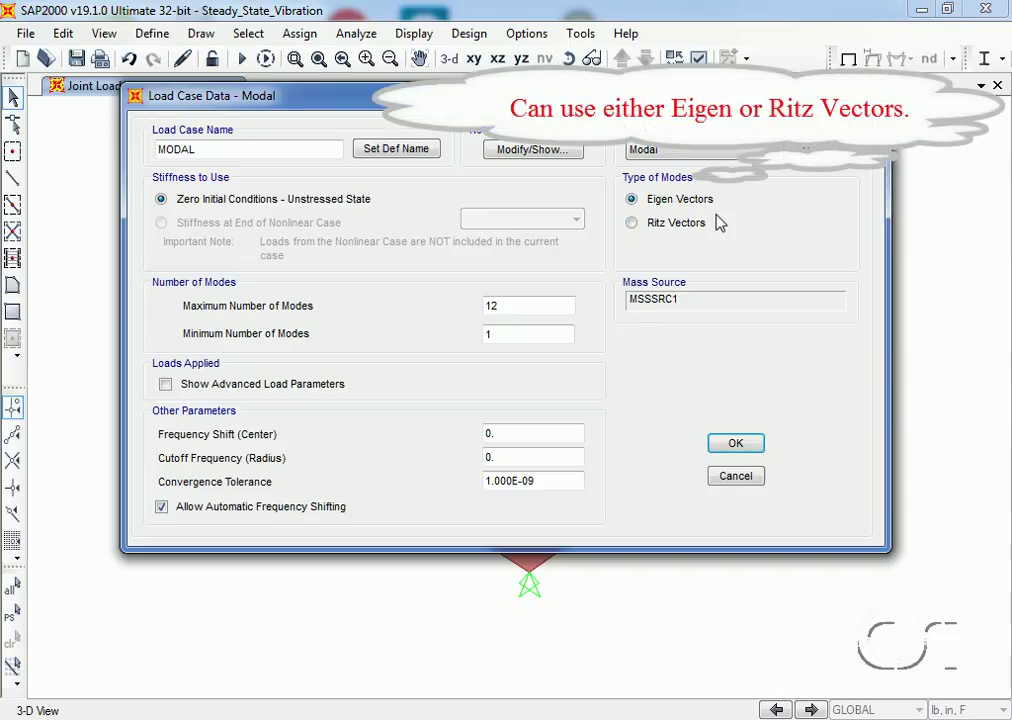
pyautogui.doubleClick(517, 305)
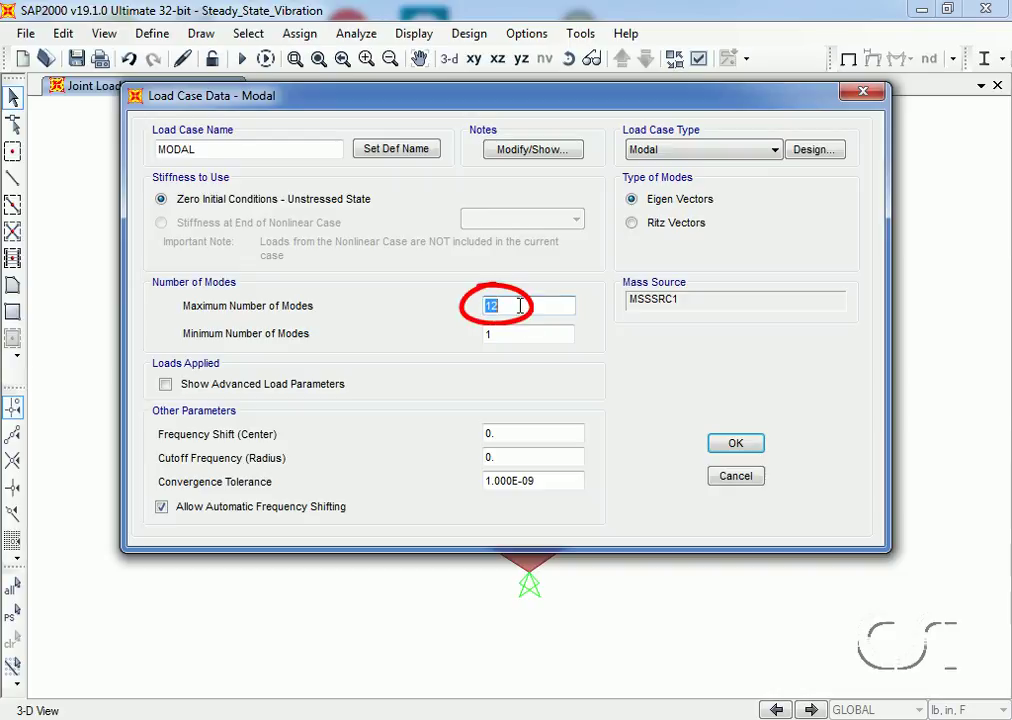
pyautogui.write('50')
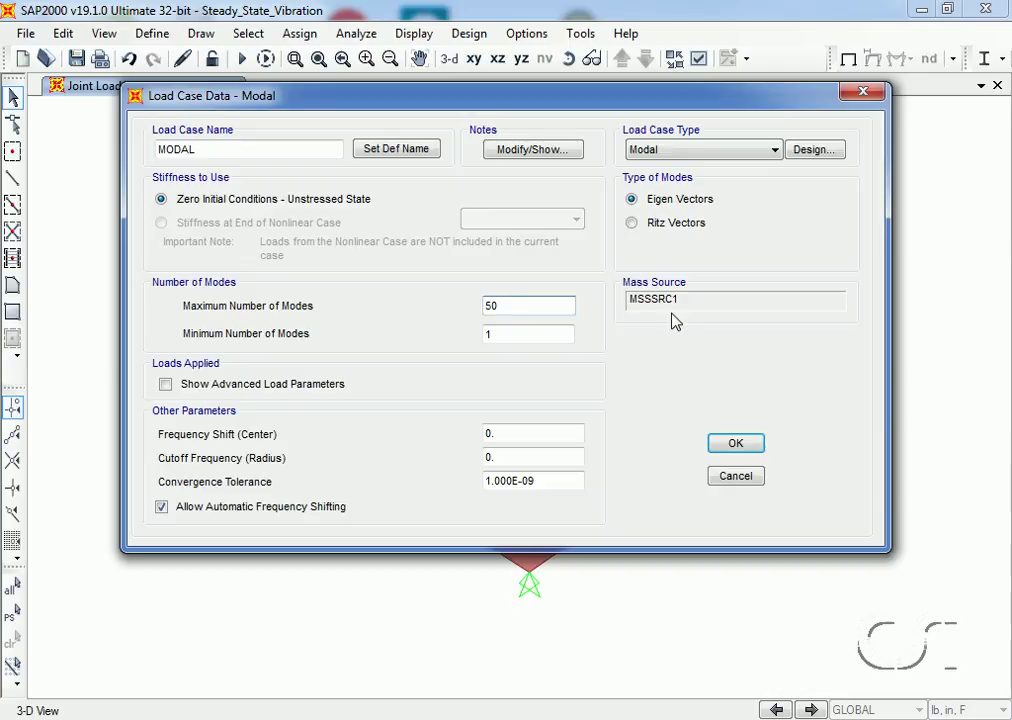
pyautogui.doubleClick(509, 435)
pyautogui.write('50')
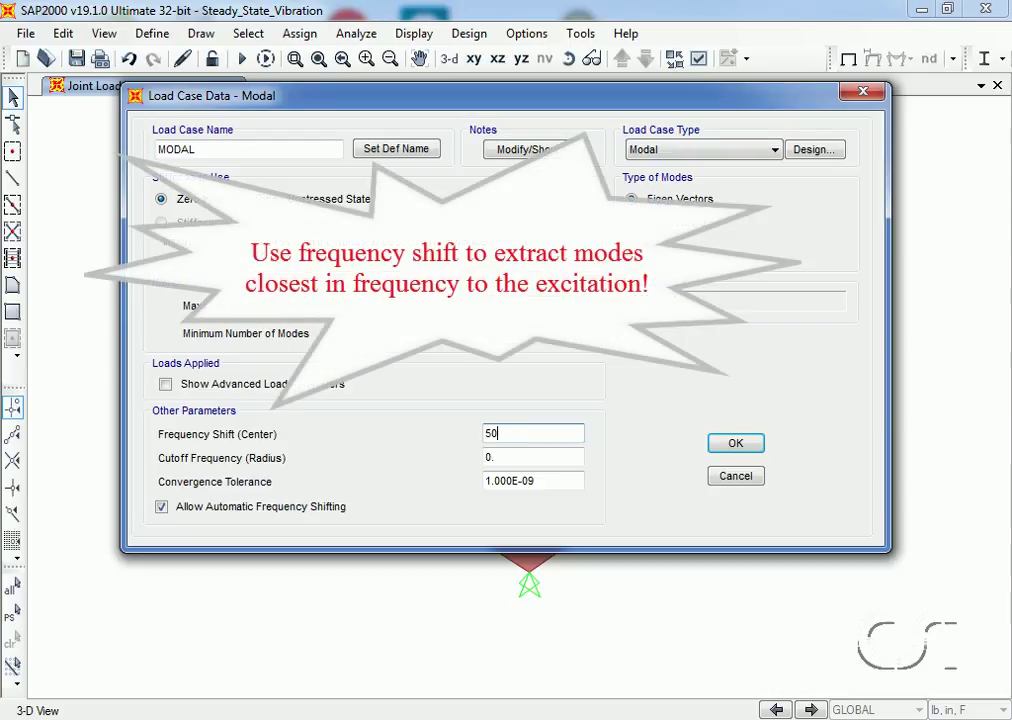
pyautogui.doubleClick(514, 440)
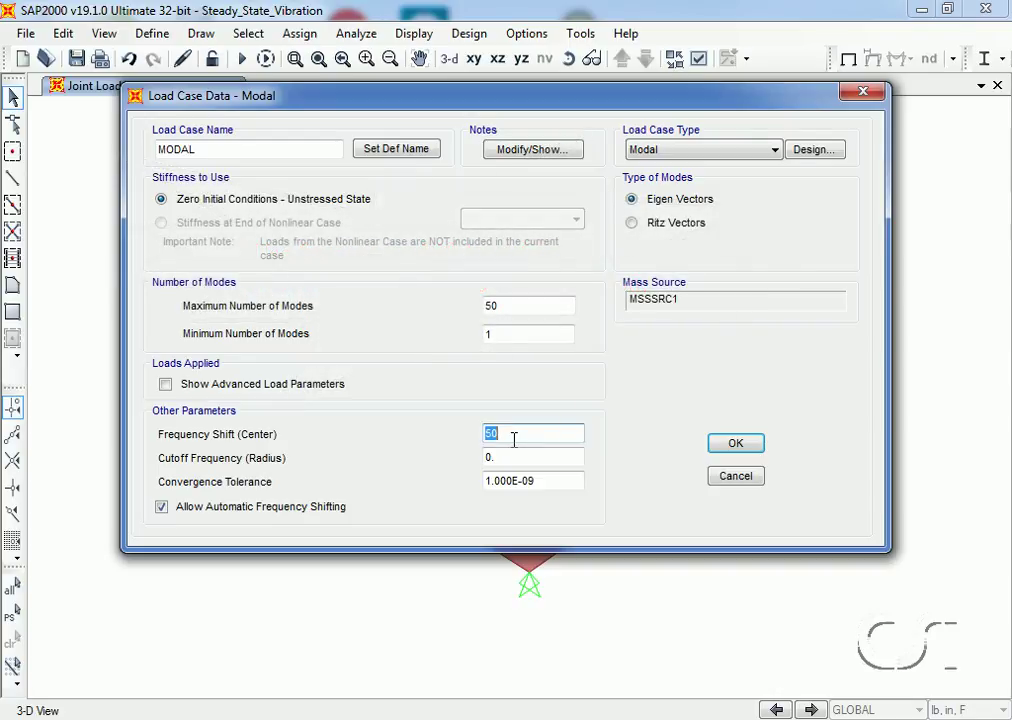
pyautogui.write('0')
pyautogui.click(737, 447)
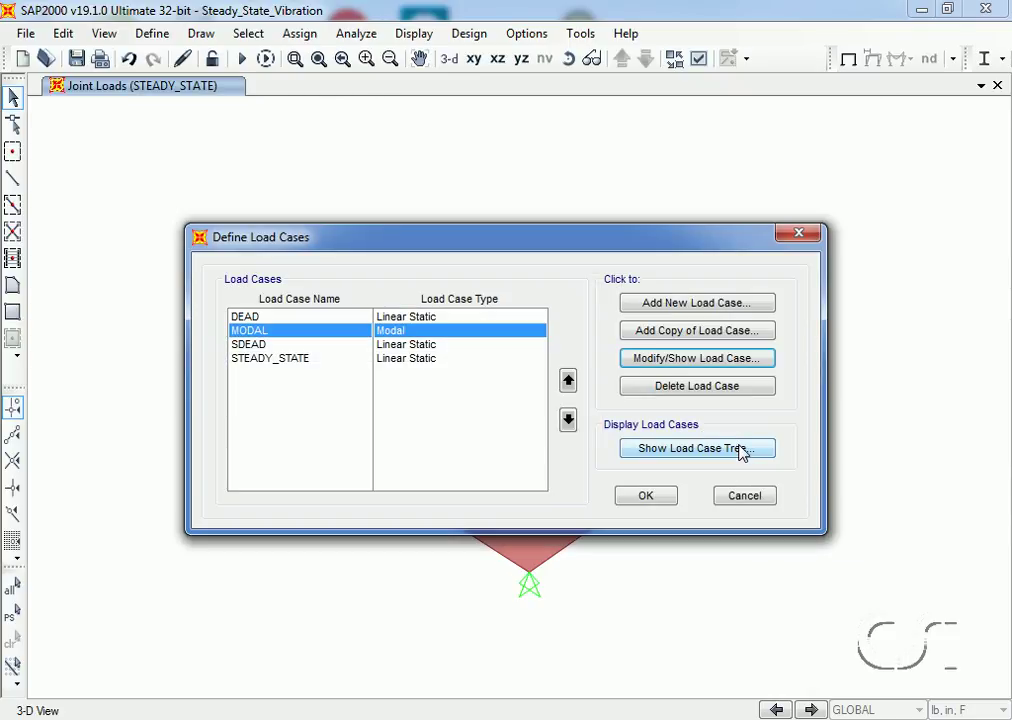
# Step: Change the STEADY_STATE load case type from Linear Static to Steady State
pyautogui.click(289, 365)
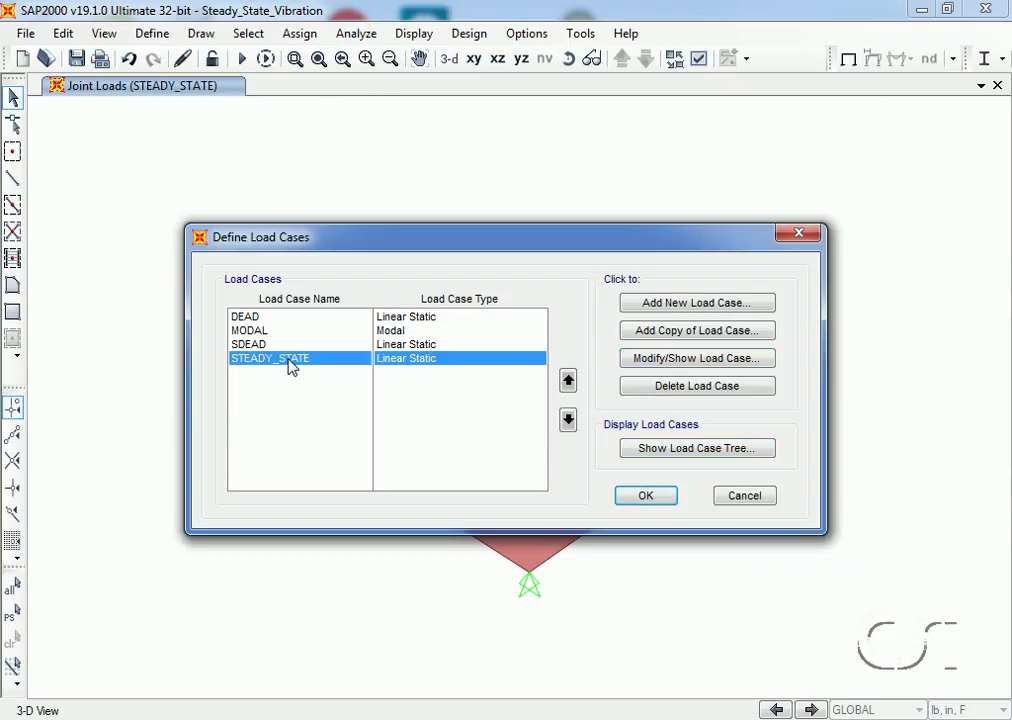
pyautogui.click(655, 359)
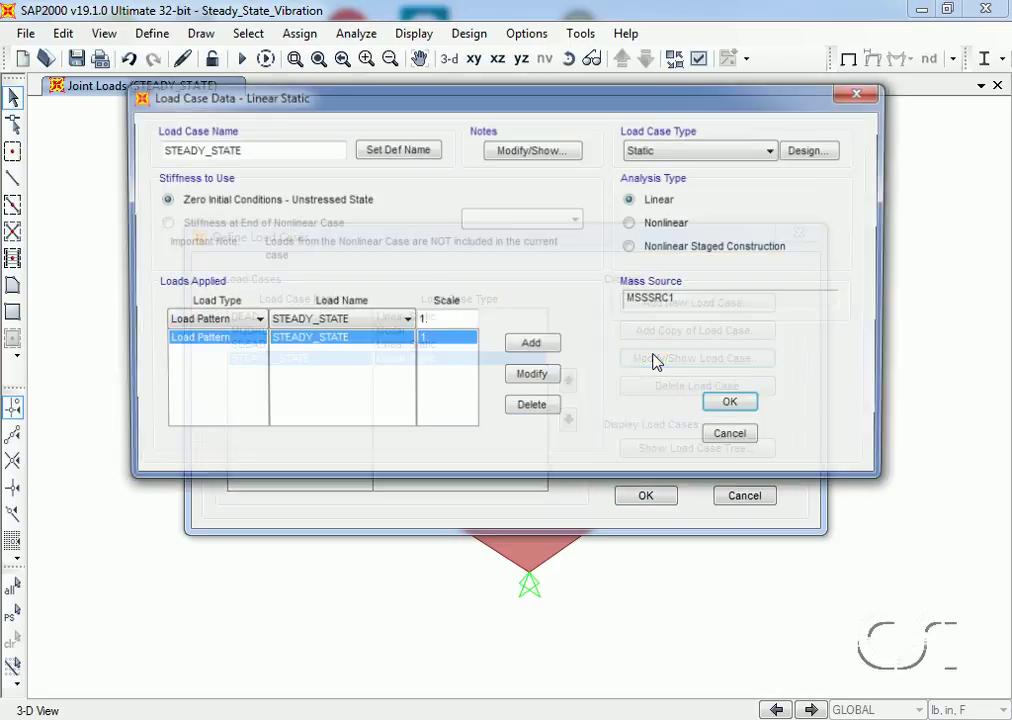
pyautogui.click(742, 153)
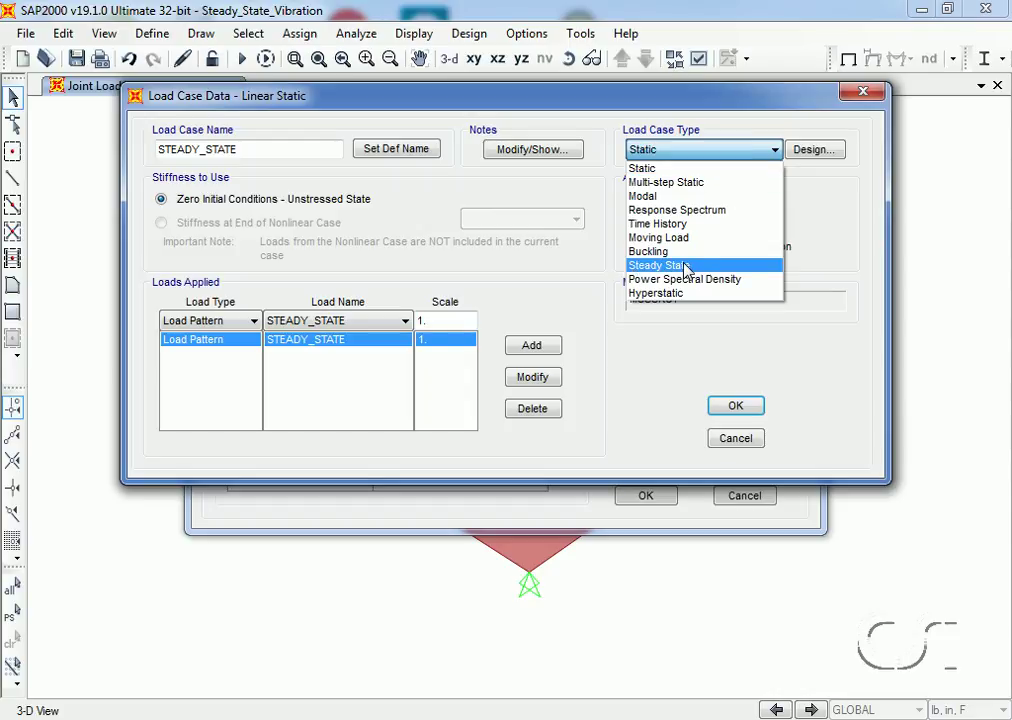
pyautogui.click(686, 266)
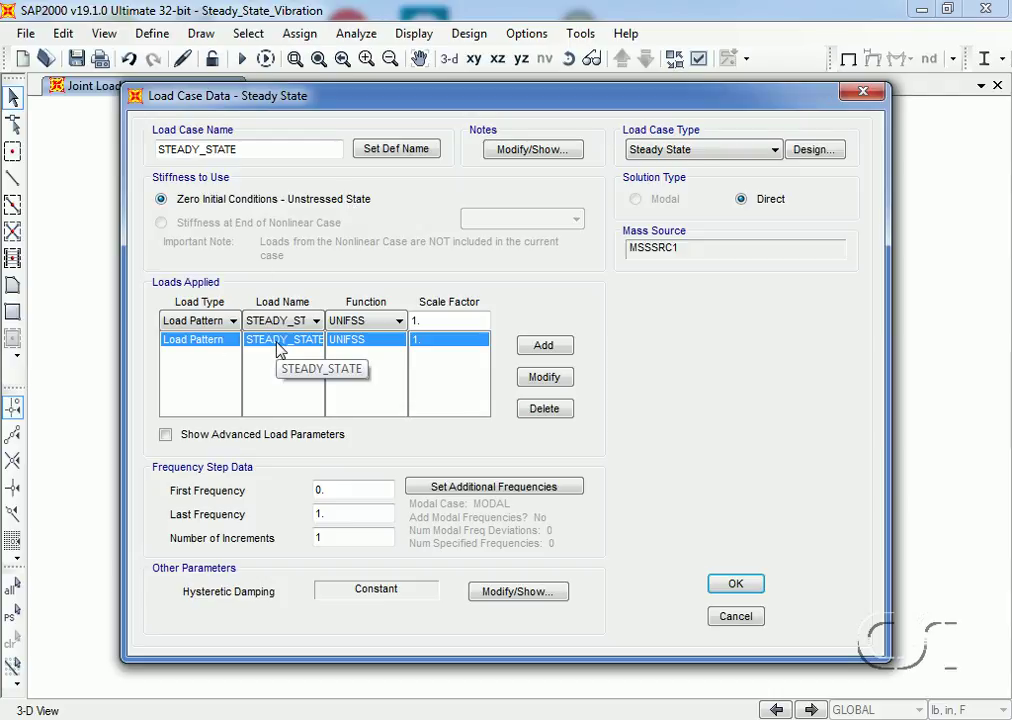
# Step: Replace UNIFSS with PUMP in the load row and show advanced load parameters
pyautogui.click(399, 321)
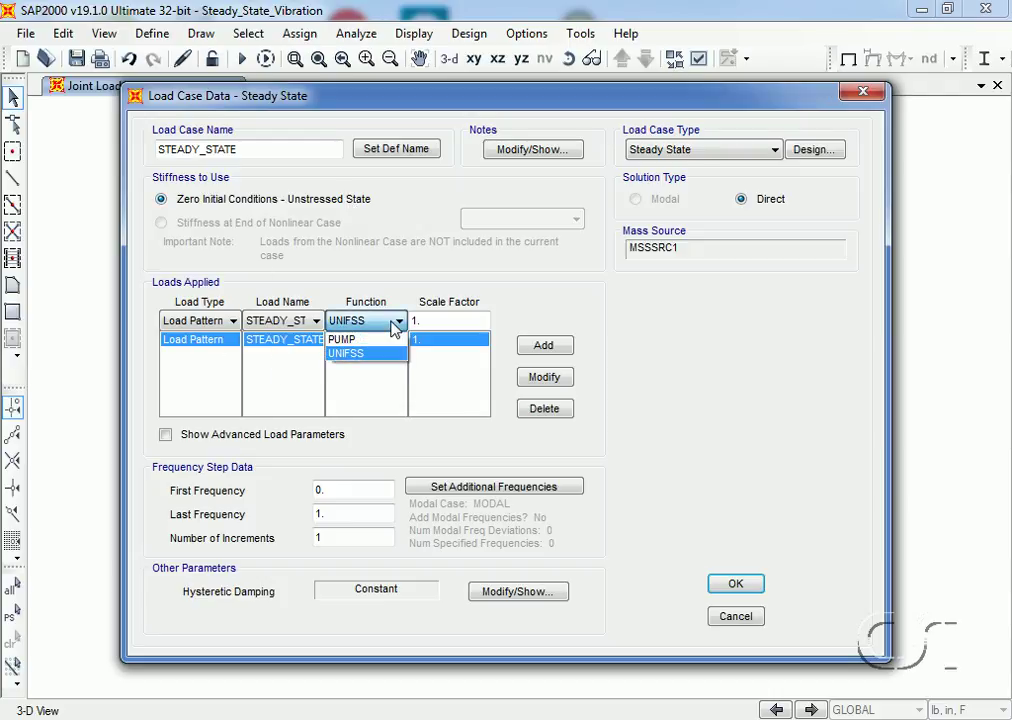
pyautogui.click(380, 340)
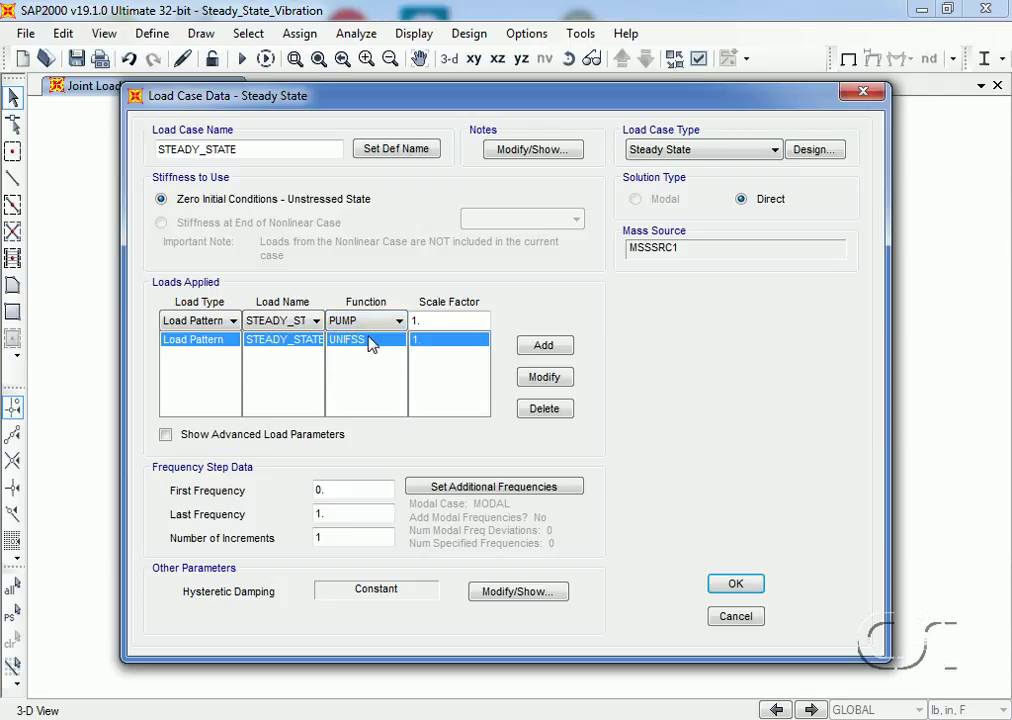
pyautogui.click(532, 379)
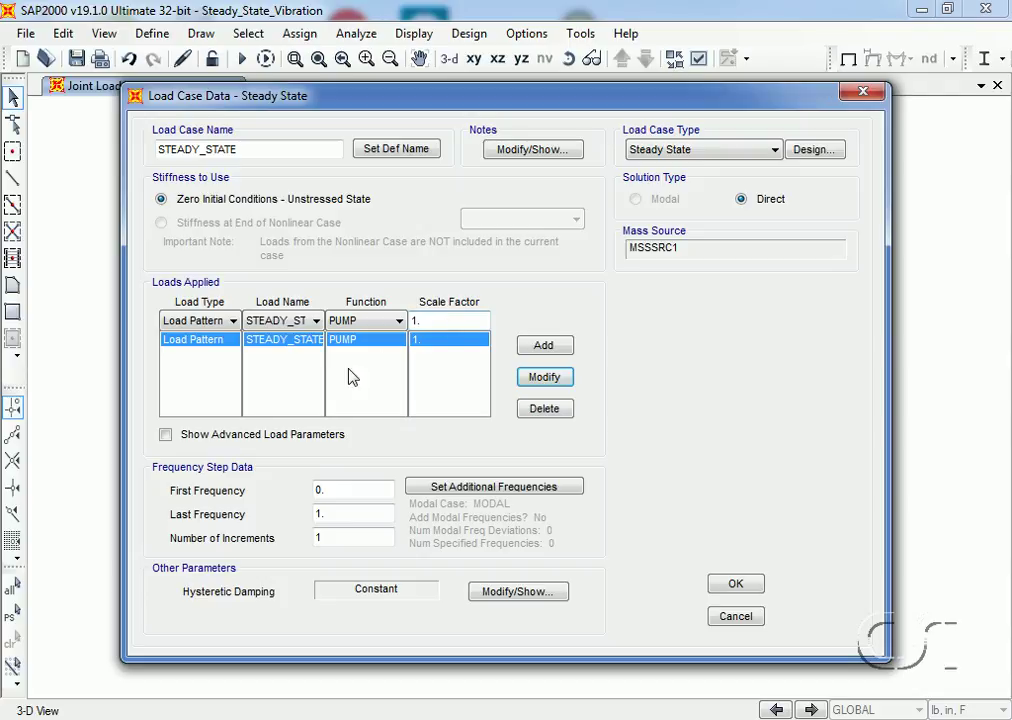
pyautogui.click(165, 434)
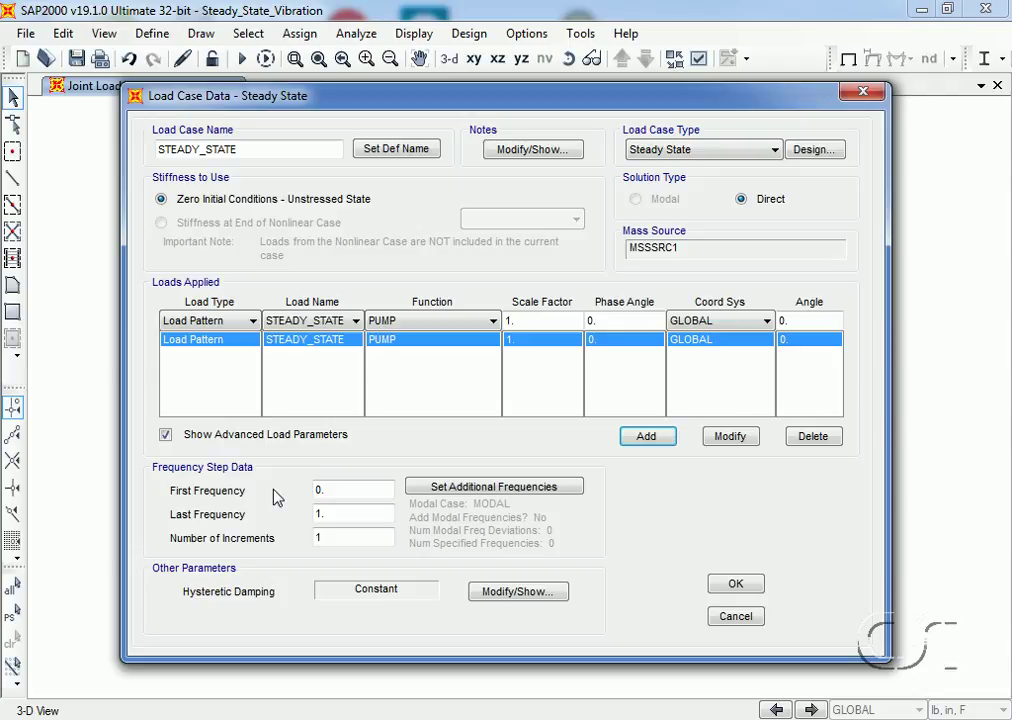
# Step: Set the STEADY_STATE sweep to a last frequency of 68 with 34 increments
pyautogui.doubleClick(330, 512)
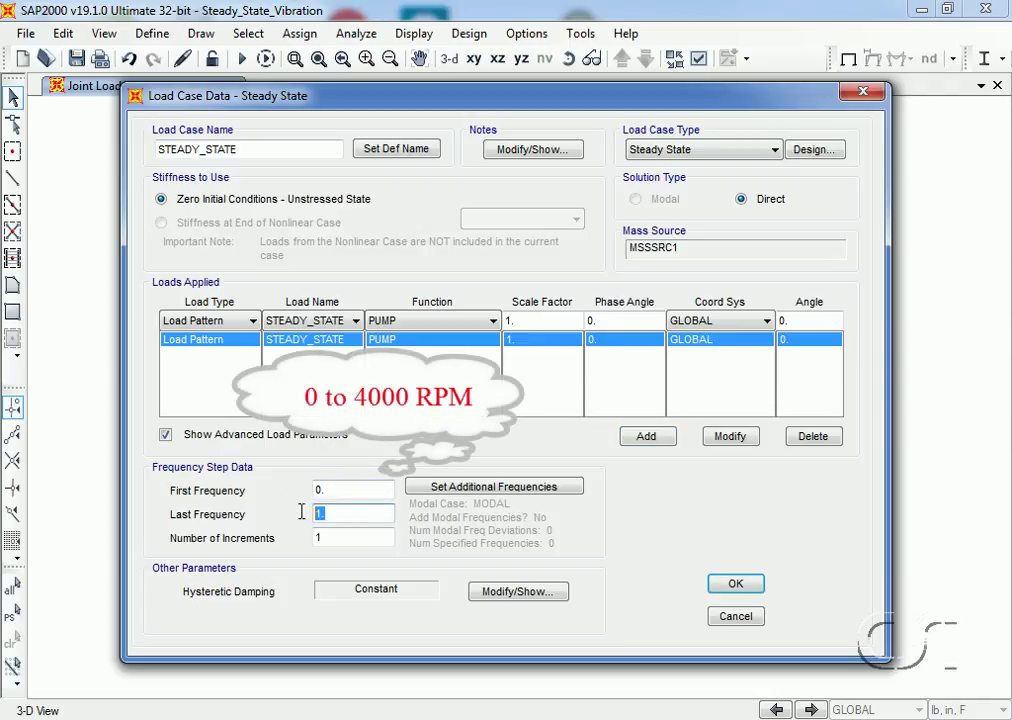
pyautogui.write('68')
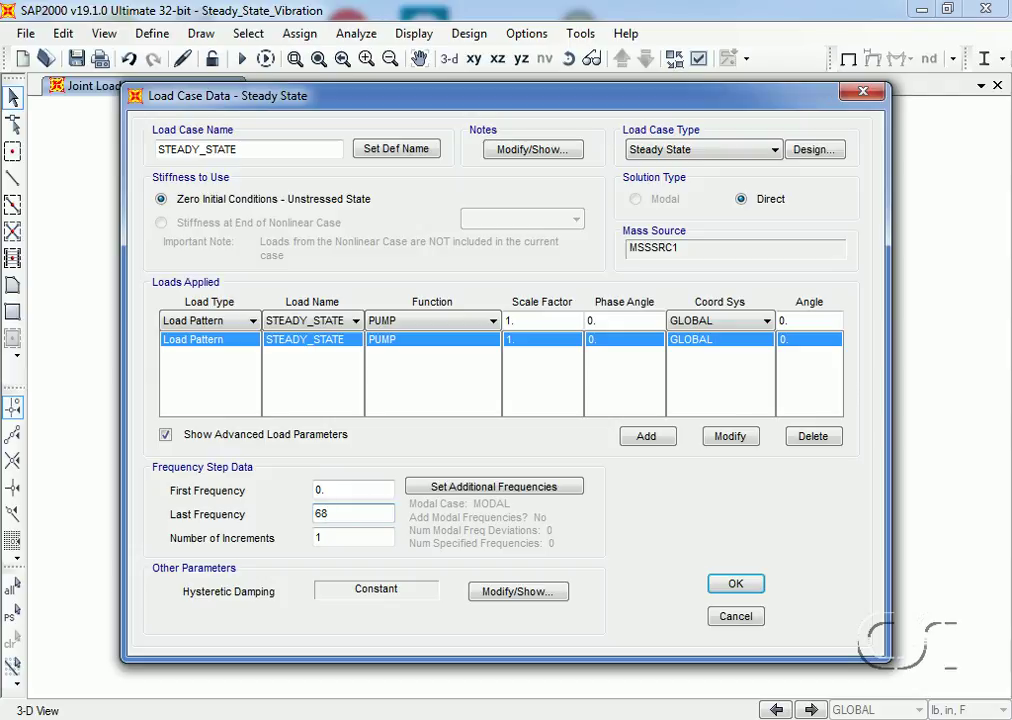
pyautogui.click(332, 538)
pyautogui.doubleClick(332, 538)
pyautogui.write('34')
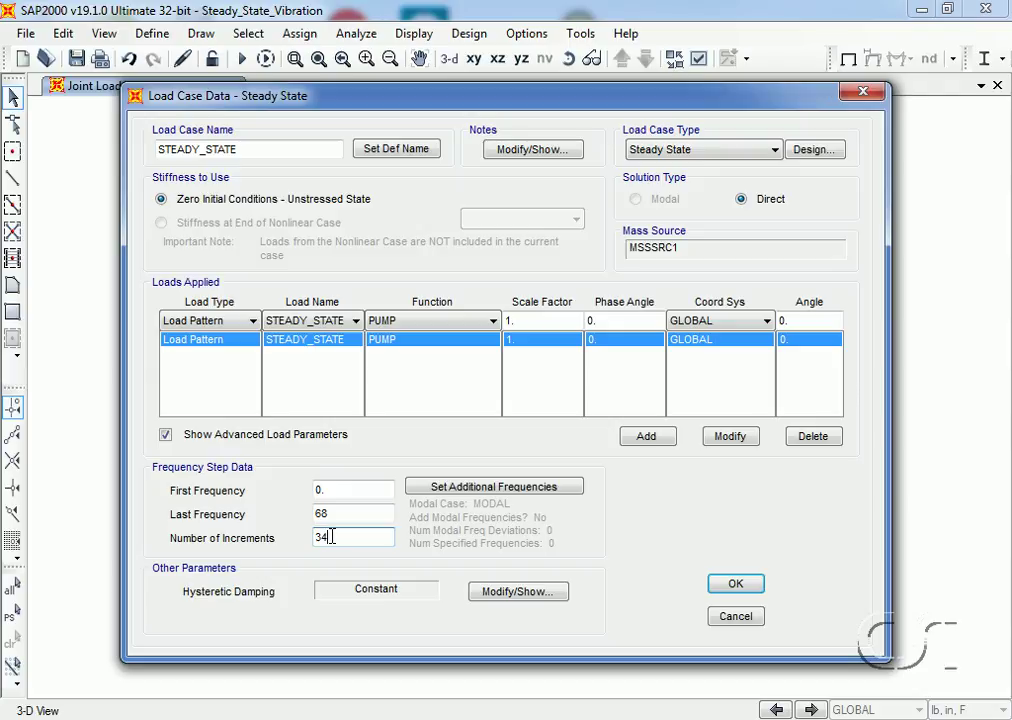
pyautogui.click(479, 490)
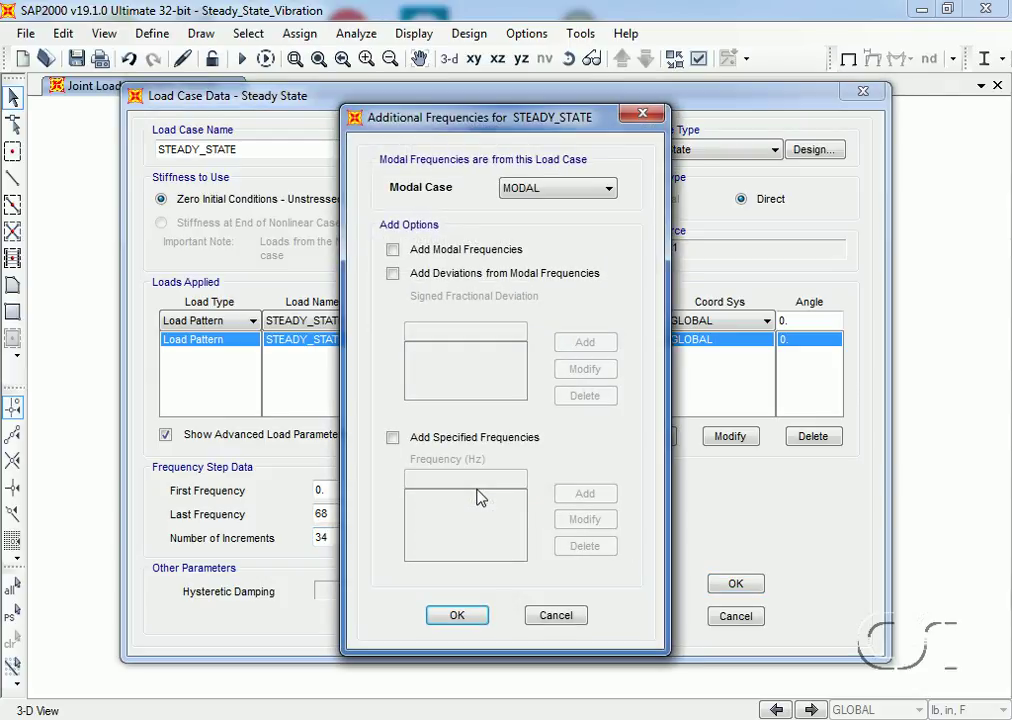
# Step: Include MODAL frequencies and add positive deviations 0.01, 0.02 and 0.05
pyautogui.click(393, 250)
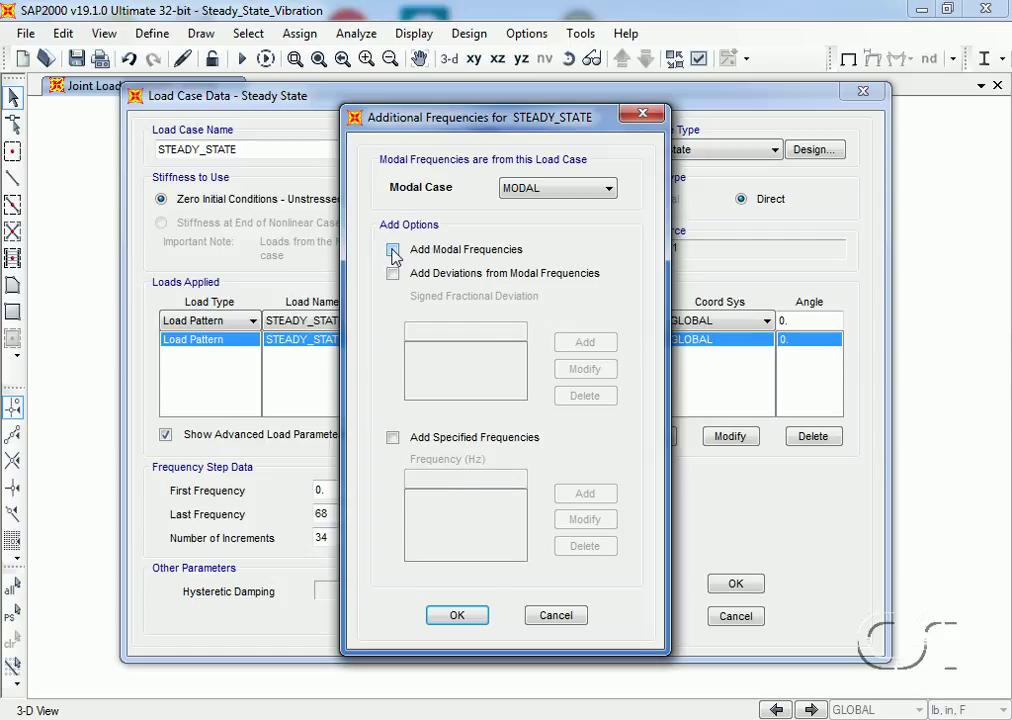
pyautogui.click(461, 276)
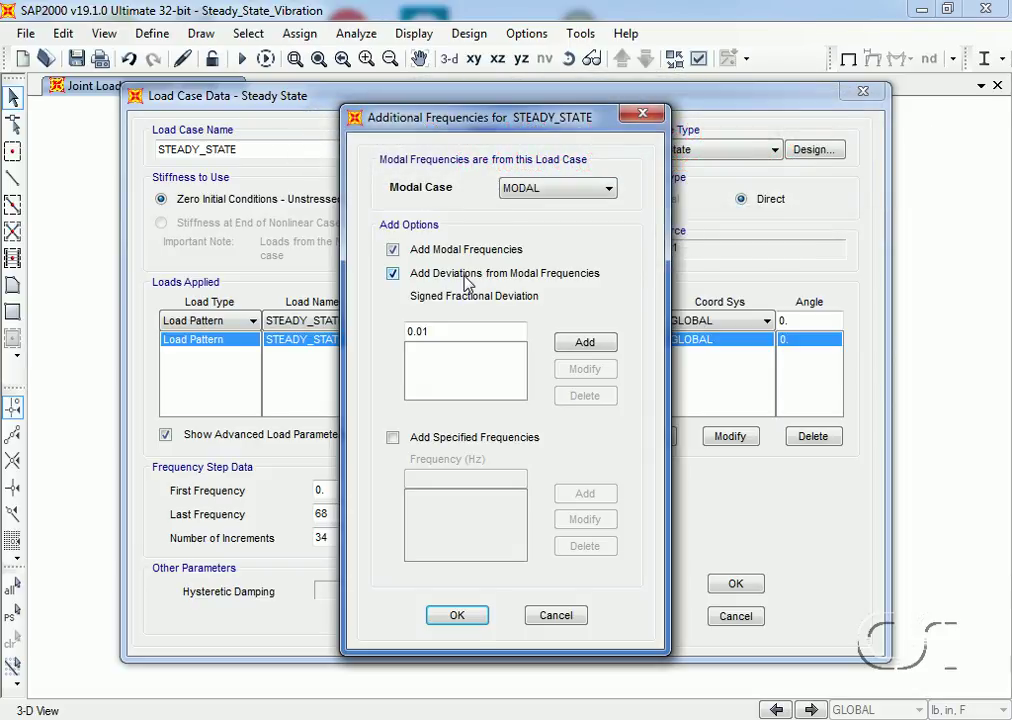
pyautogui.click(576, 346)
pyautogui.doubleClick(456, 332)
pyautogui.click(424, 331)
pyautogui.moveTo(424, 331); pyautogui.dragTo(543, 333)
pyautogui.write('2')
pyautogui.click(585, 342)
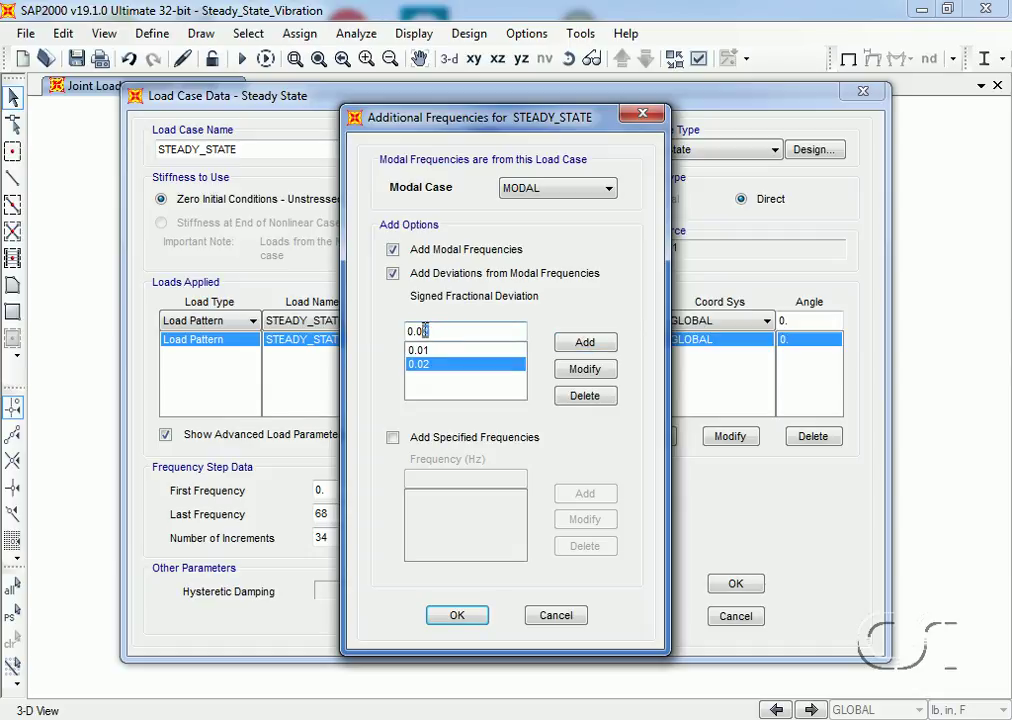
pyautogui.write('5')
pyautogui.click(585, 342)
# Step: Add negative deviations -0.01, -0.02 and -0.05 and confirm the additional frequencies
pyautogui.moveTo(434, 330); pyautogui.dragTo(338, 323)
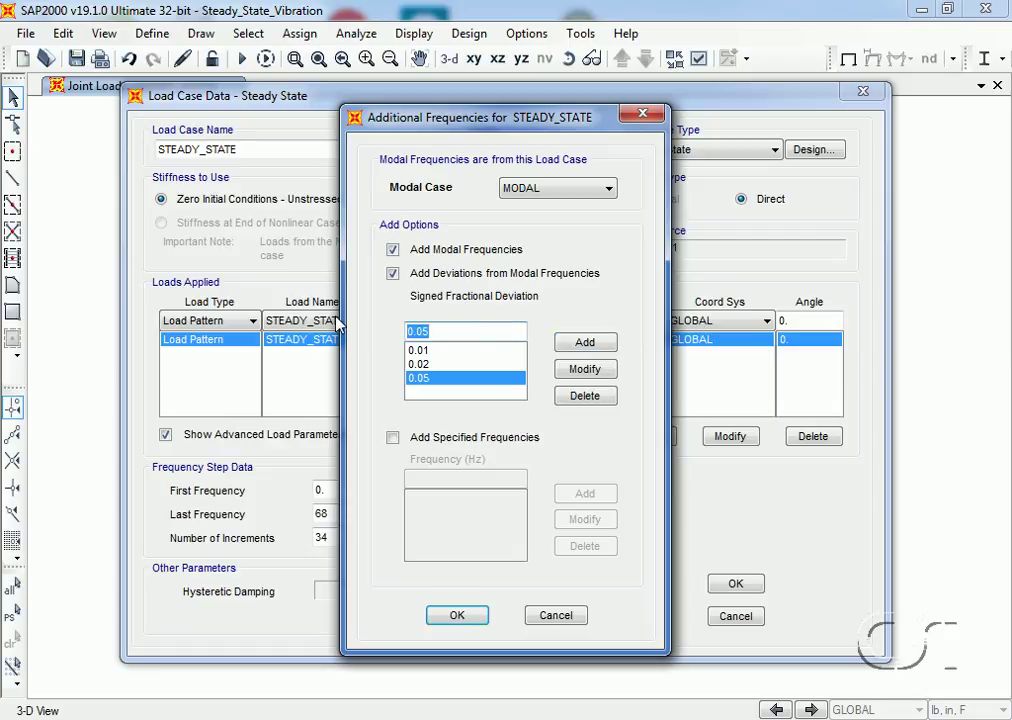
pyautogui.write('-')
pyautogui.click(585, 342)
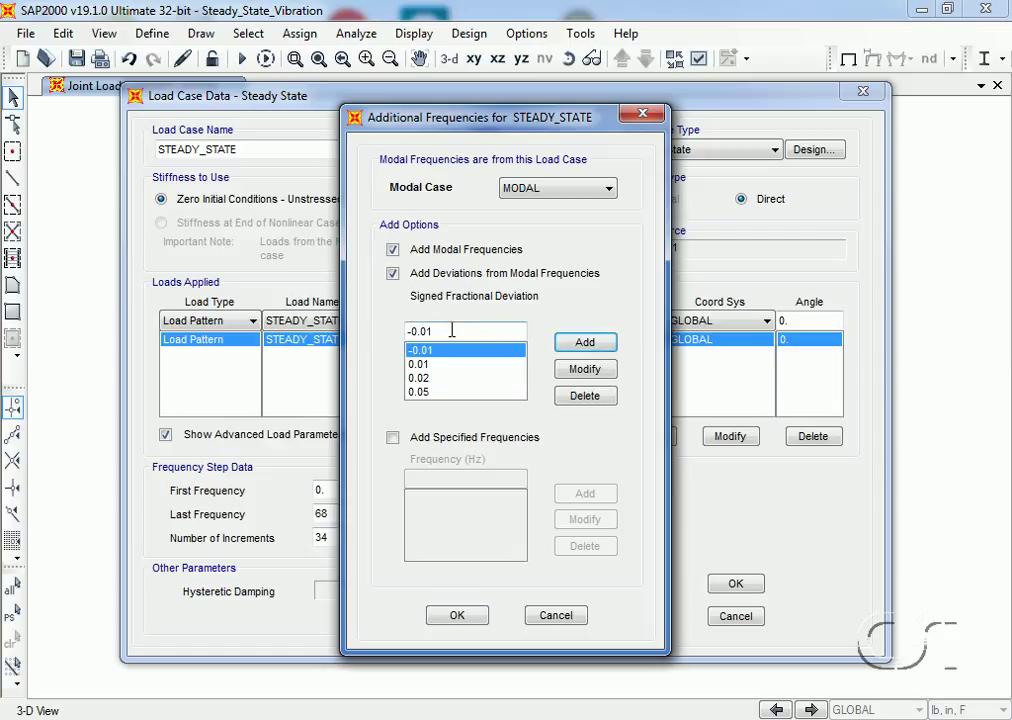
pyautogui.click(447, 330)
pyautogui.press('BackSpace')
pyautogui.write('2')
pyautogui.click(585, 342)
pyautogui.click(430, 332)
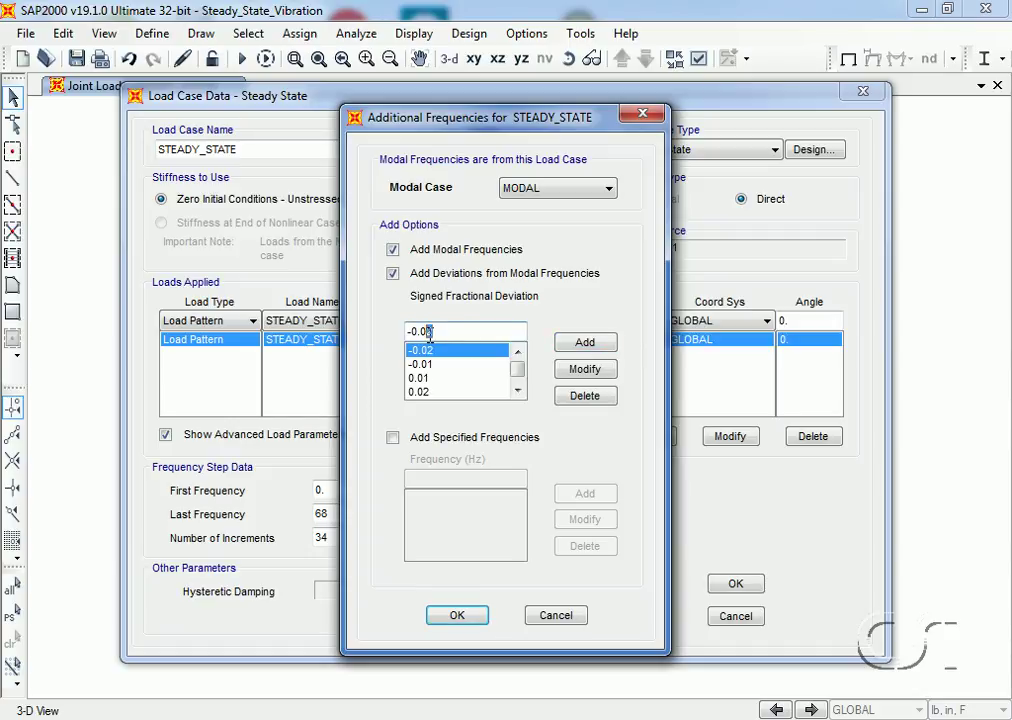
pyautogui.press('BackSpace')
pyautogui.write('5')
pyautogui.click(580, 342)
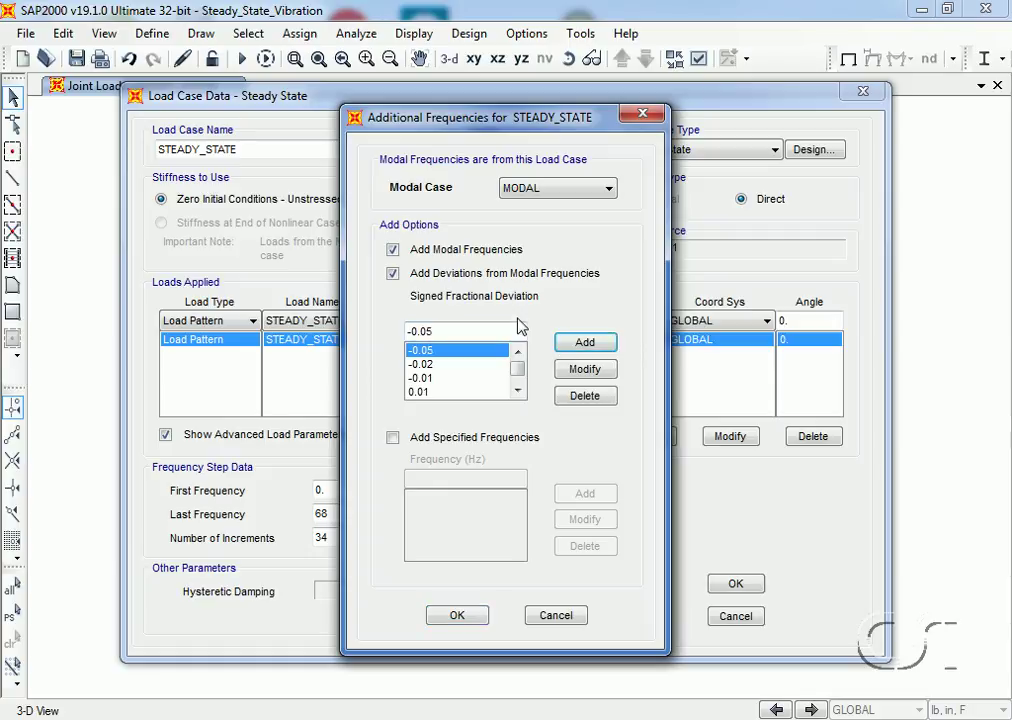
pyautogui.click(468, 620)
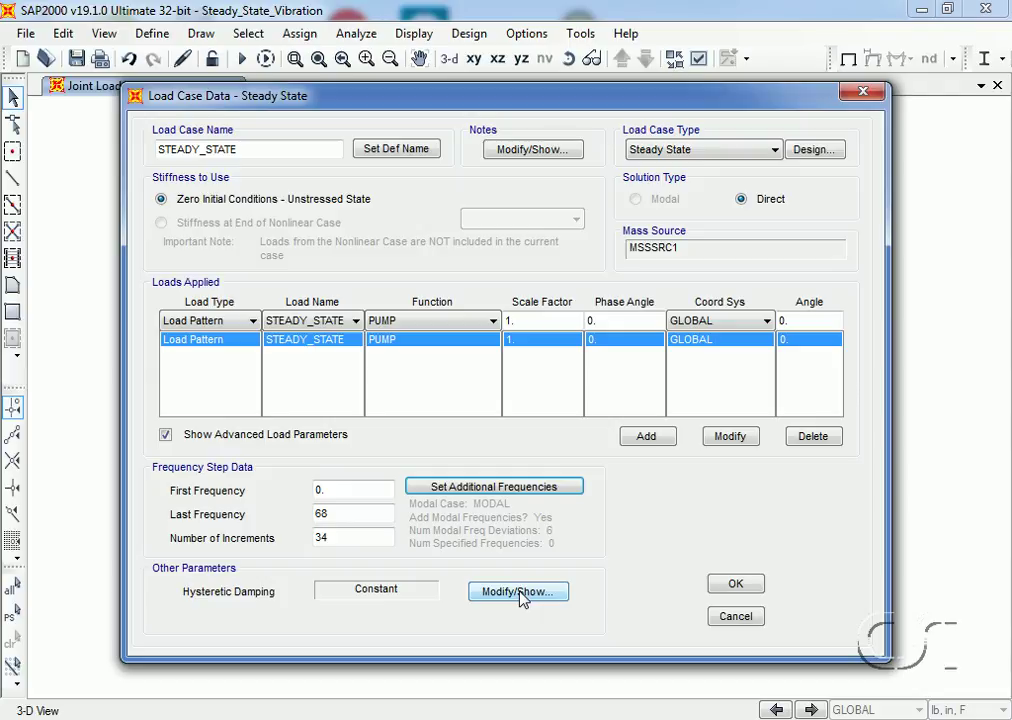
# Step: Change the stiffness-proportional hysteretic damping coefficient to 0.04 and save STEADY_STATE
pyautogui.click(518, 592)
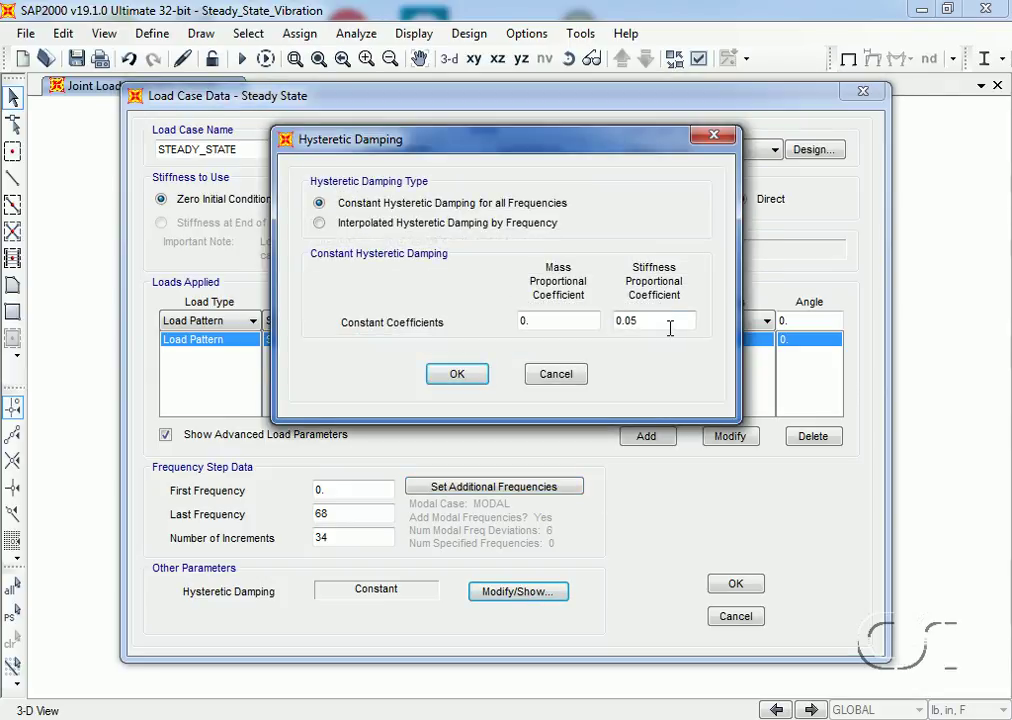
pyautogui.click(633, 320)
pyautogui.write('4')
pyautogui.click(451, 379)
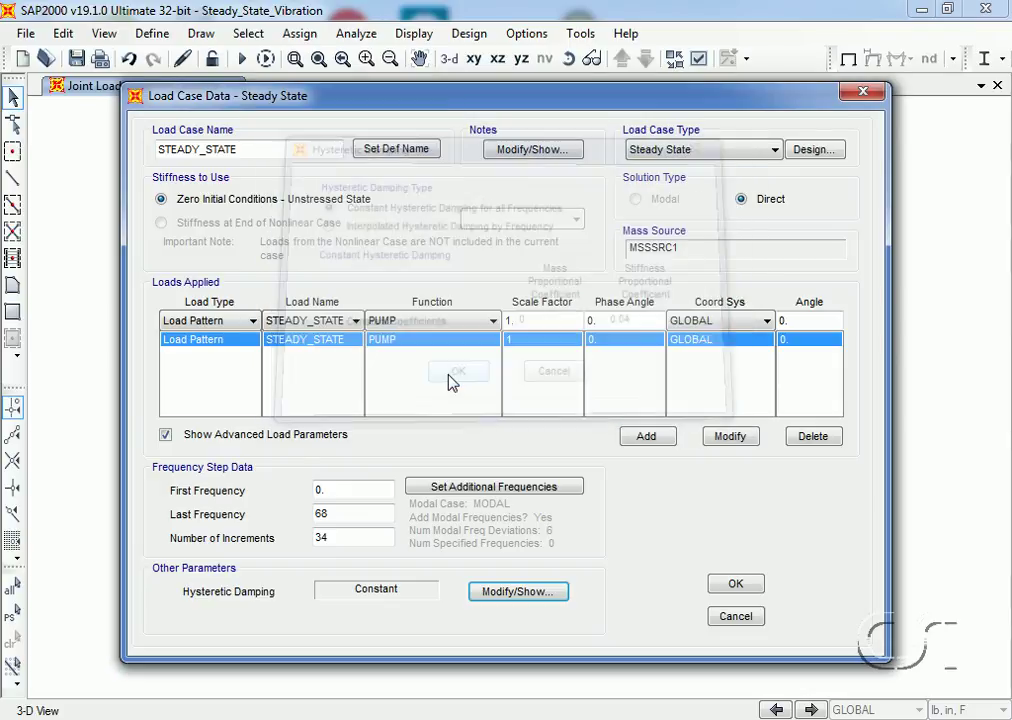
pyautogui.click(736, 588)
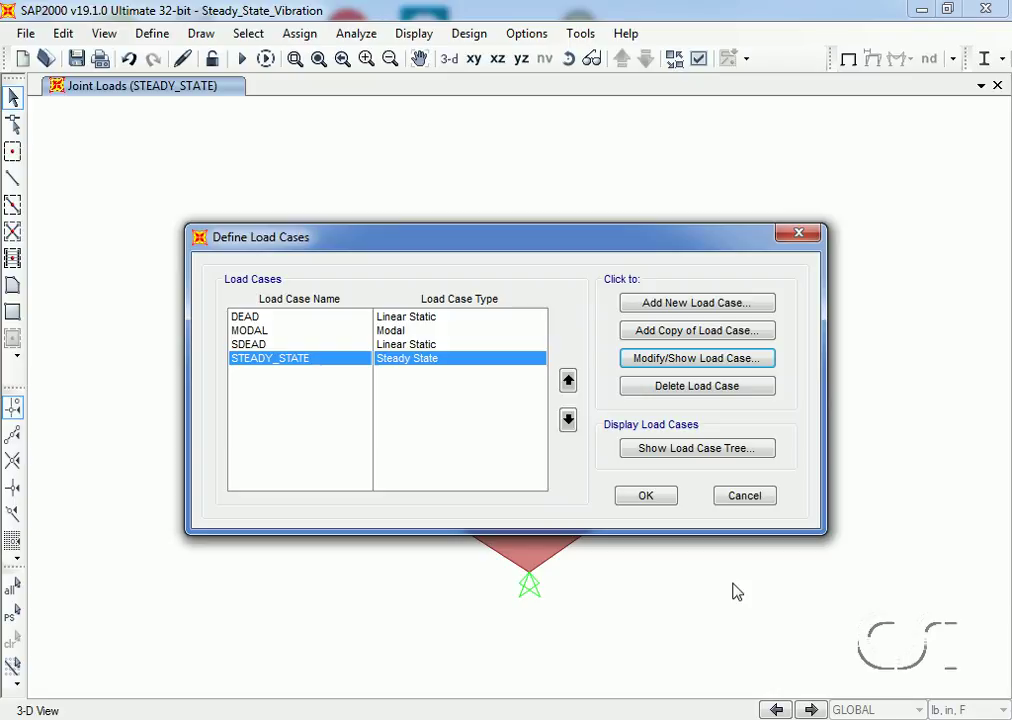
# Step: Accept the load case definitions and run the analysis for all four load cases
pyautogui.click(648, 499)
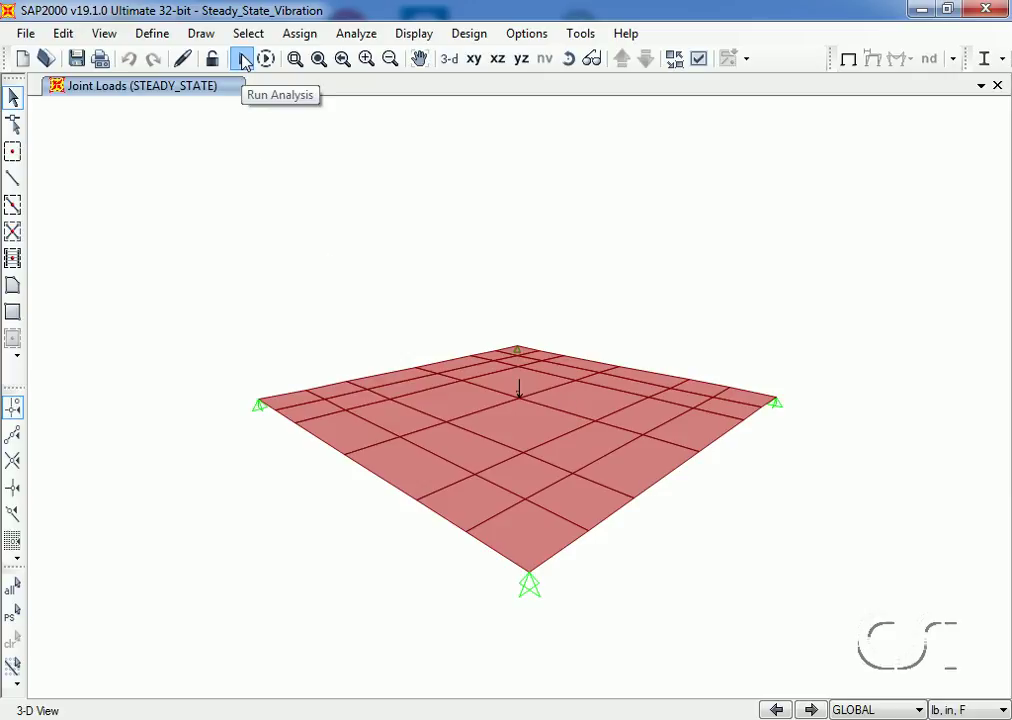
pyautogui.click(244, 60)
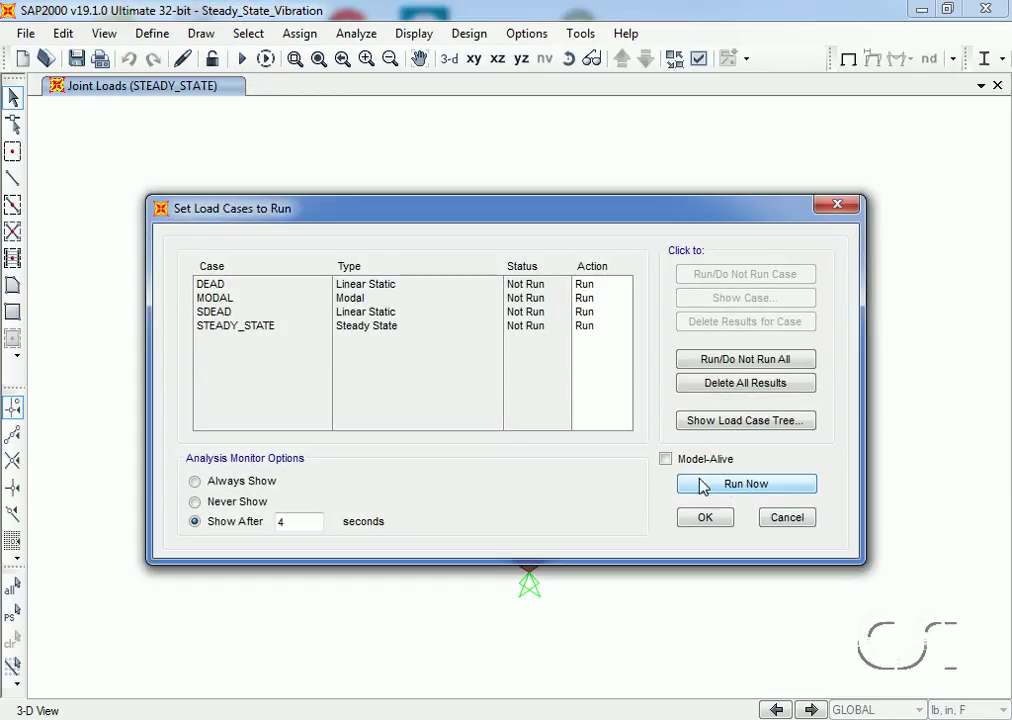
pyautogui.click(747, 485)
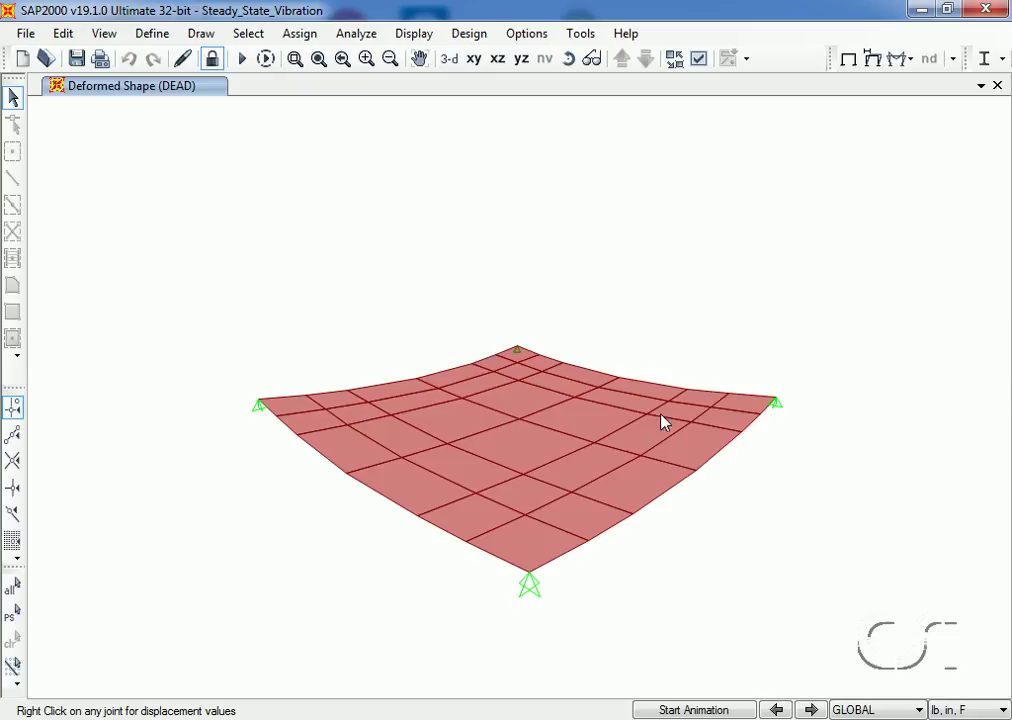
# Step: Display the MODAL deformed shape for mode 1 (f = 1.47141)
pyautogui.click(419, 40)
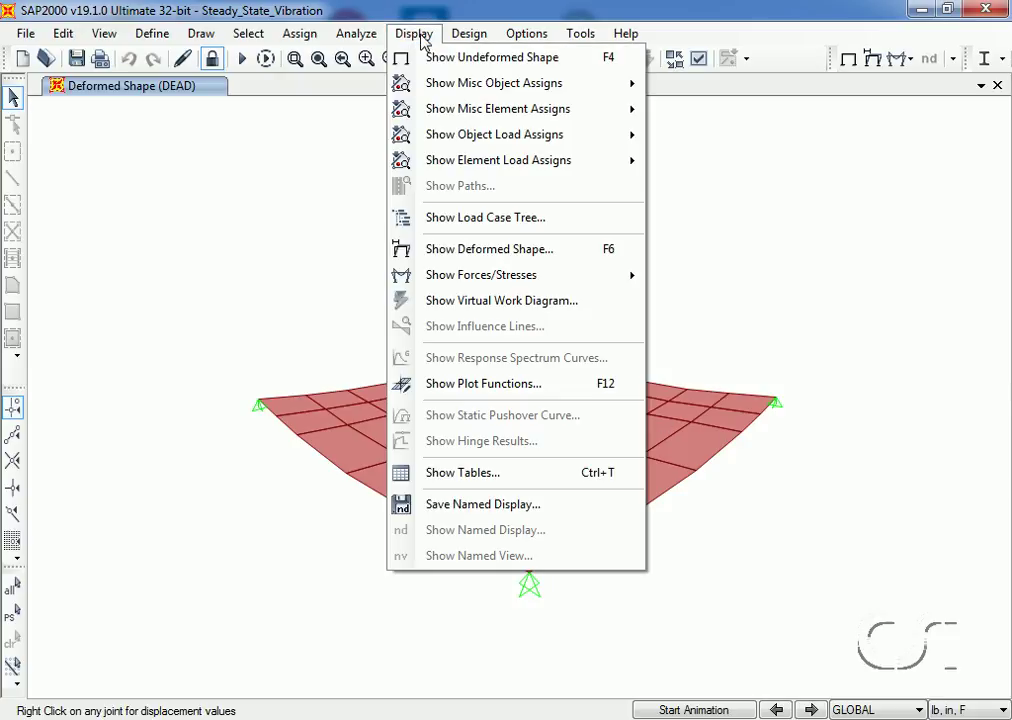
pyautogui.click(510, 258)
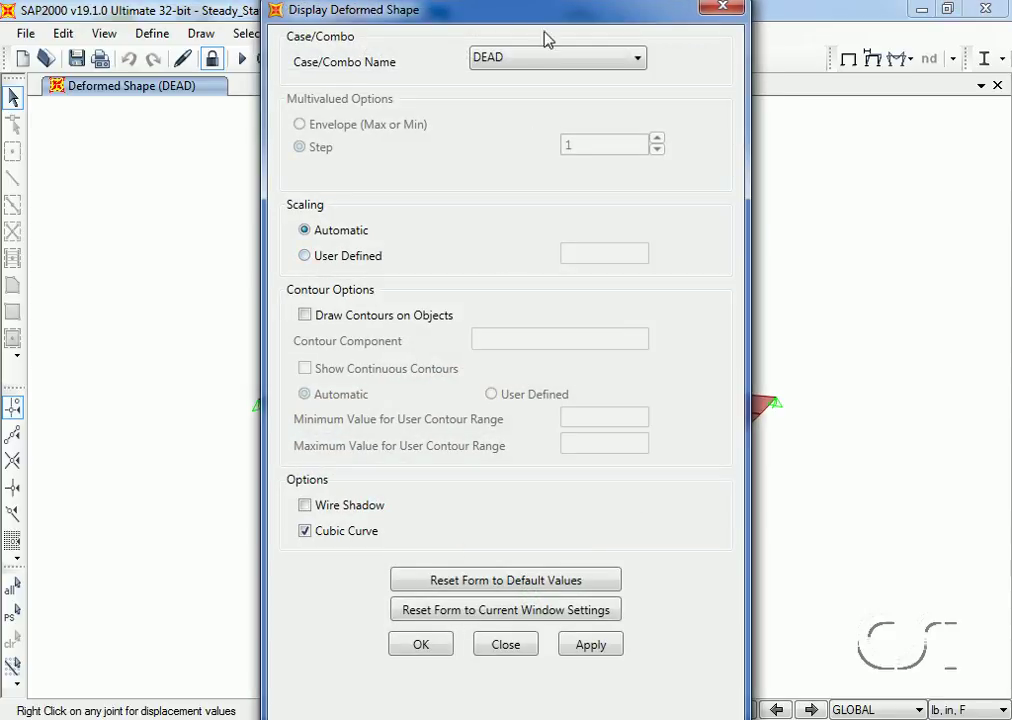
pyautogui.moveTo(547, 12); pyautogui.dragTo(652, 12)
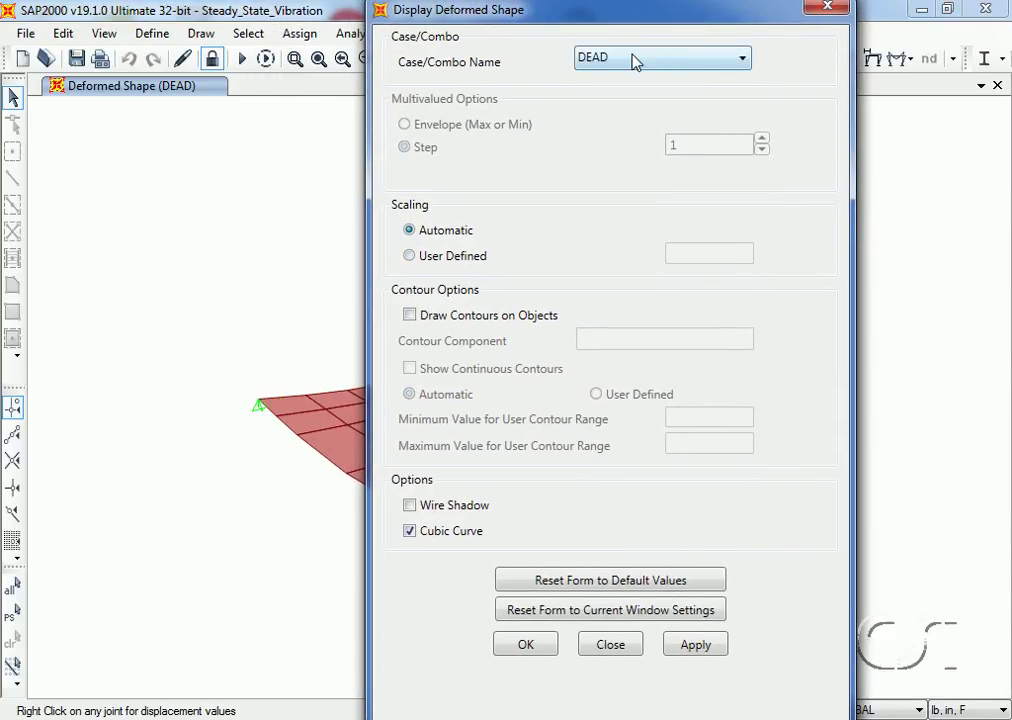
pyautogui.click(633, 62)
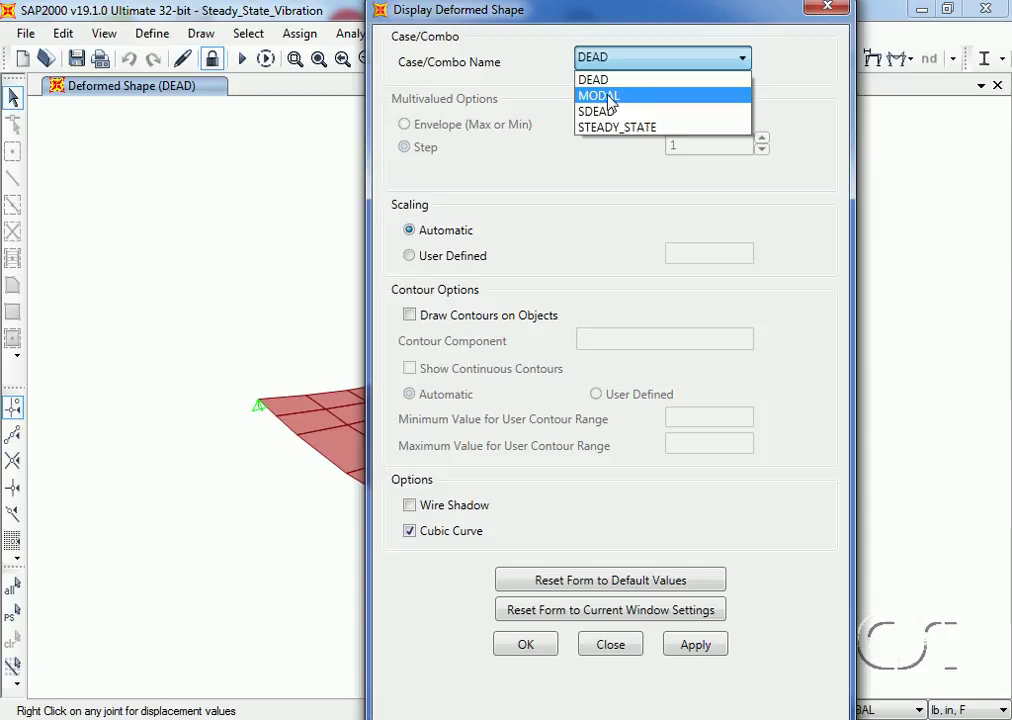
pyautogui.click(612, 100)
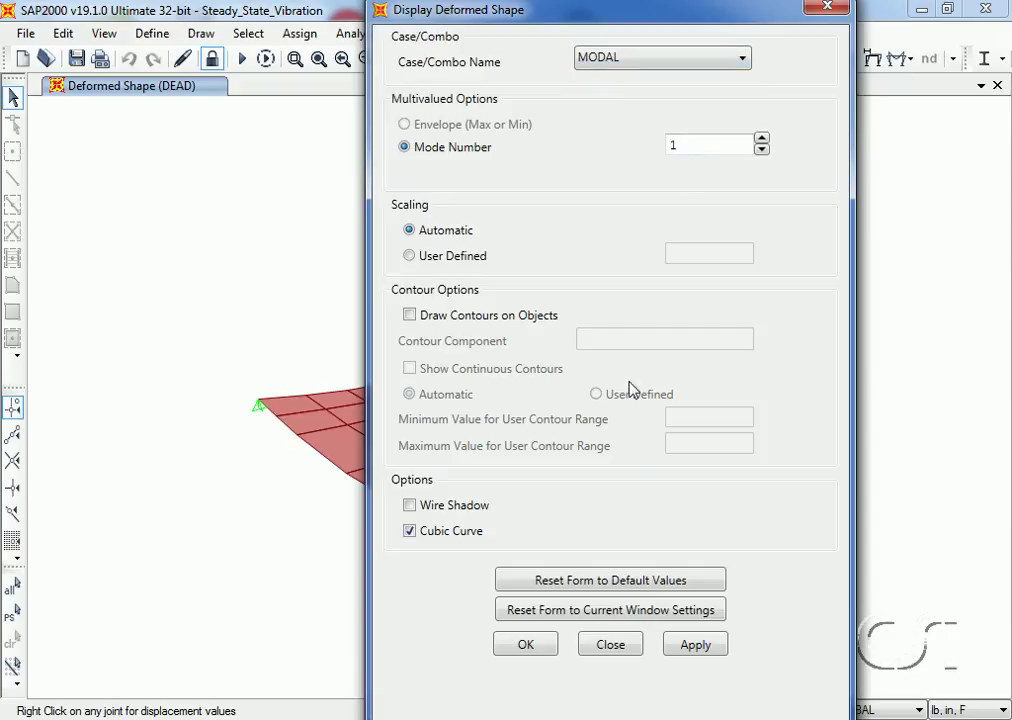
pyautogui.click(700, 647)
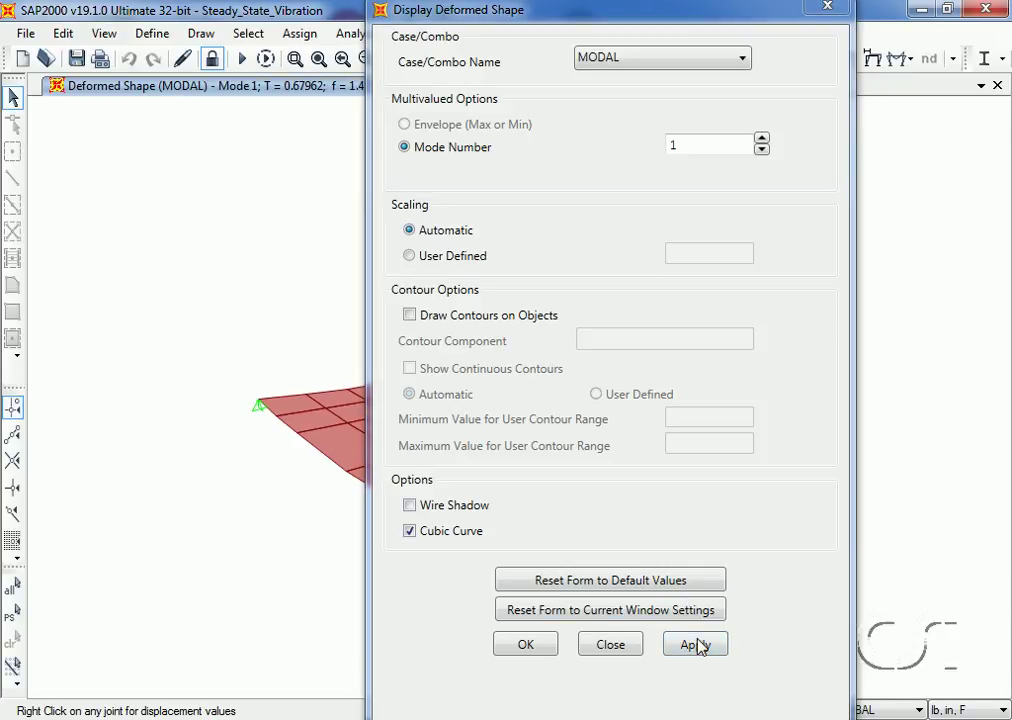
# Step: Switch the displayed MODAL mode shape to mode 50
pyautogui.moveTo(679, 12); pyautogui.dragTo(780, 12)
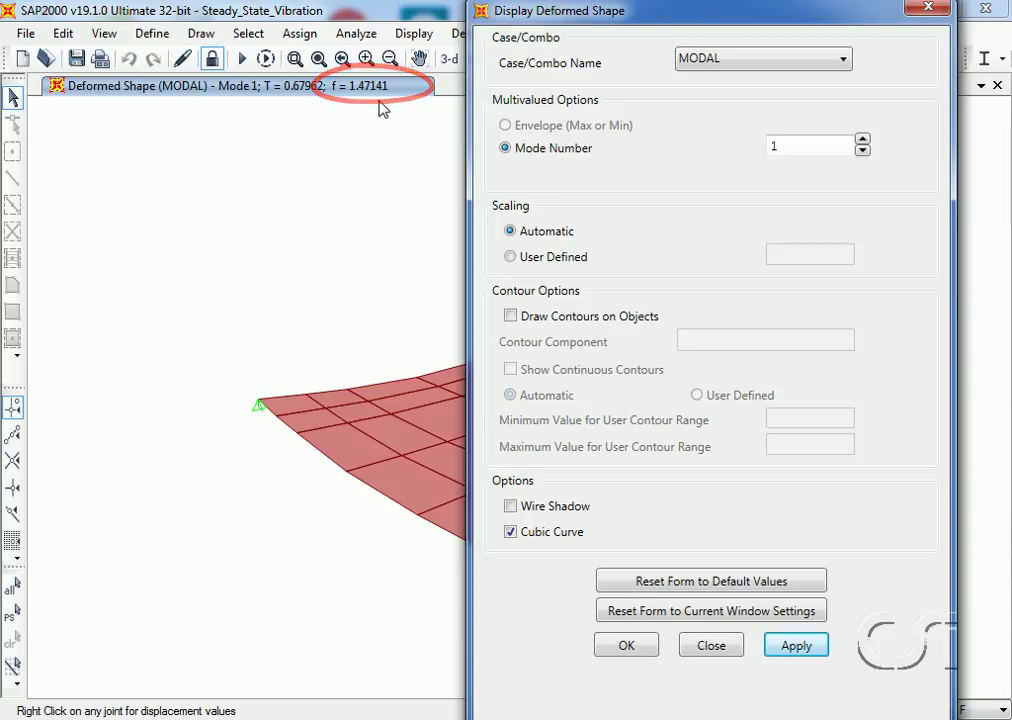
pyautogui.doubleClick(786, 145)
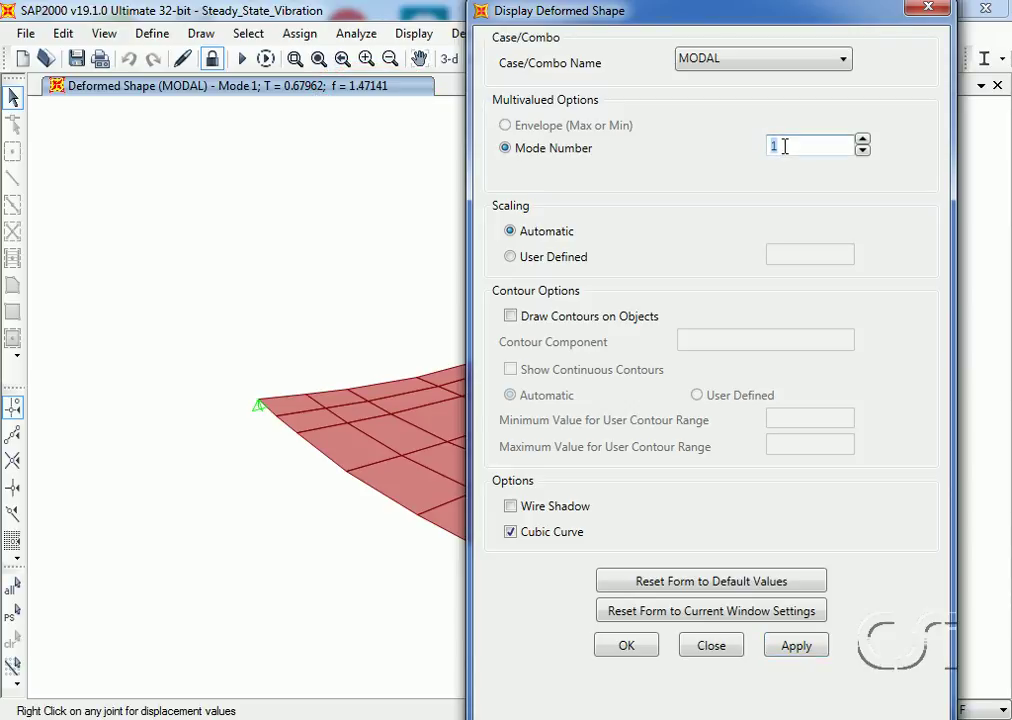
pyautogui.write('50')
pyautogui.click(789, 646)
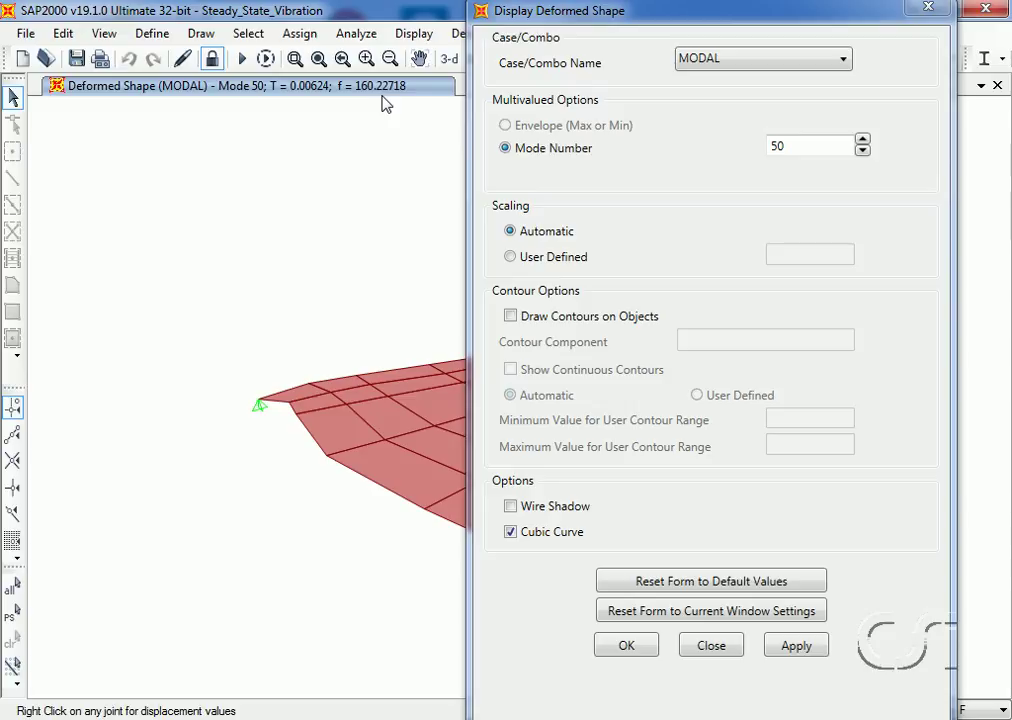
# Step: Show the STEADY_STATE deformed shape at a frequency of 8.125 cycles per second
pyautogui.click(786, 61)
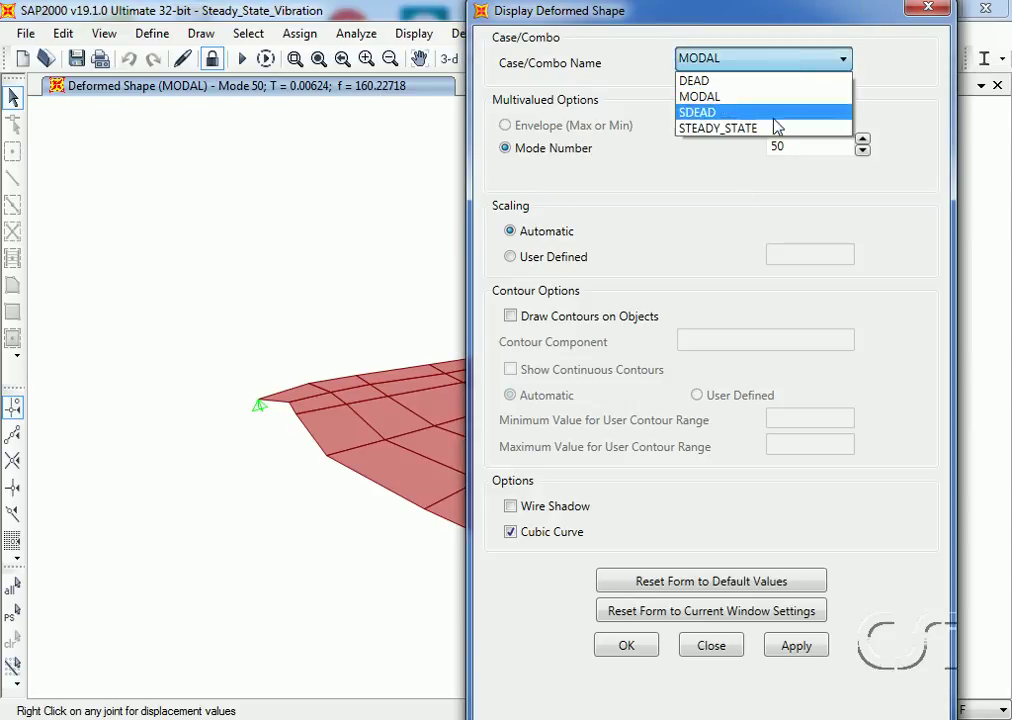
pyautogui.click(729, 133)
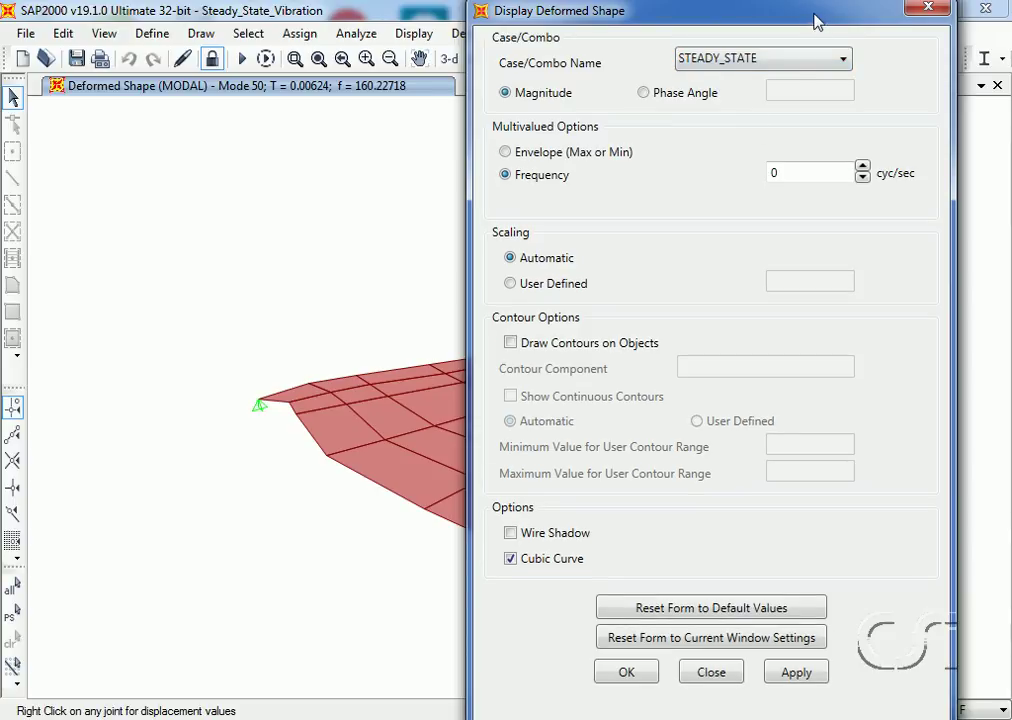
pyautogui.moveTo(816, 17); pyautogui.dragTo(866, 30)
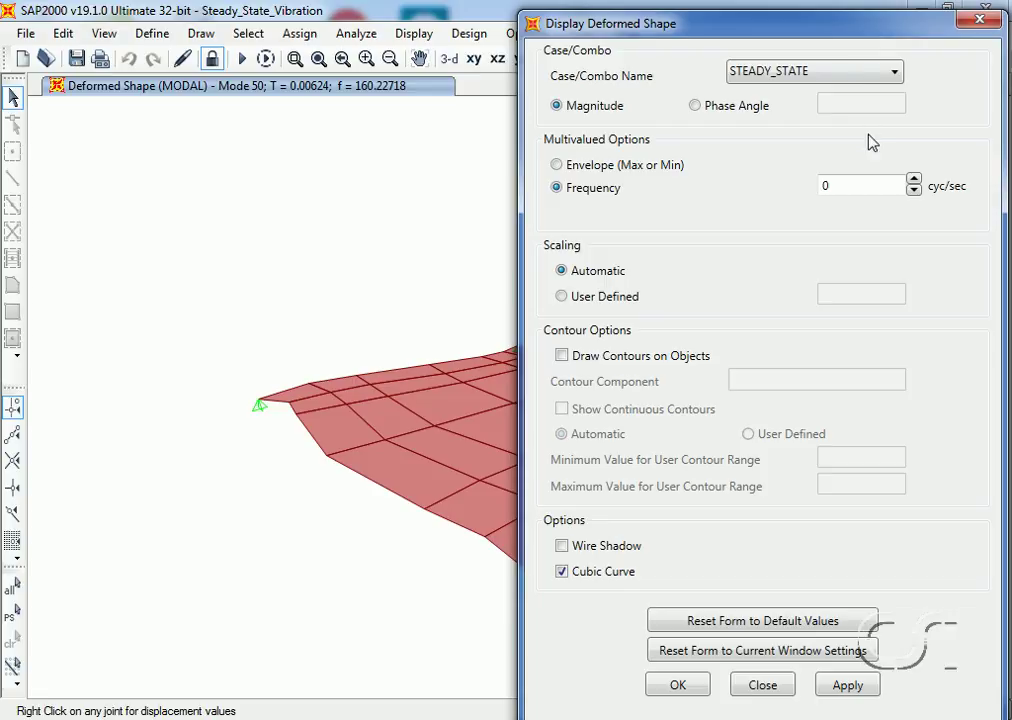
pyautogui.click(914, 180)
pyautogui.click(914, 180)
pyautogui.click(914, 180)
pyautogui.click(914, 180)
pyautogui.click(914, 180)
pyautogui.click(914, 180)
pyautogui.click(914, 180)
pyautogui.click(914, 180)
pyautogui.click(914, 180)
pyautogui.click(914, 180)
pyautogui.click(914, 180)
pyautogui.click(914, 180)
pyautogui.click(914, 180)
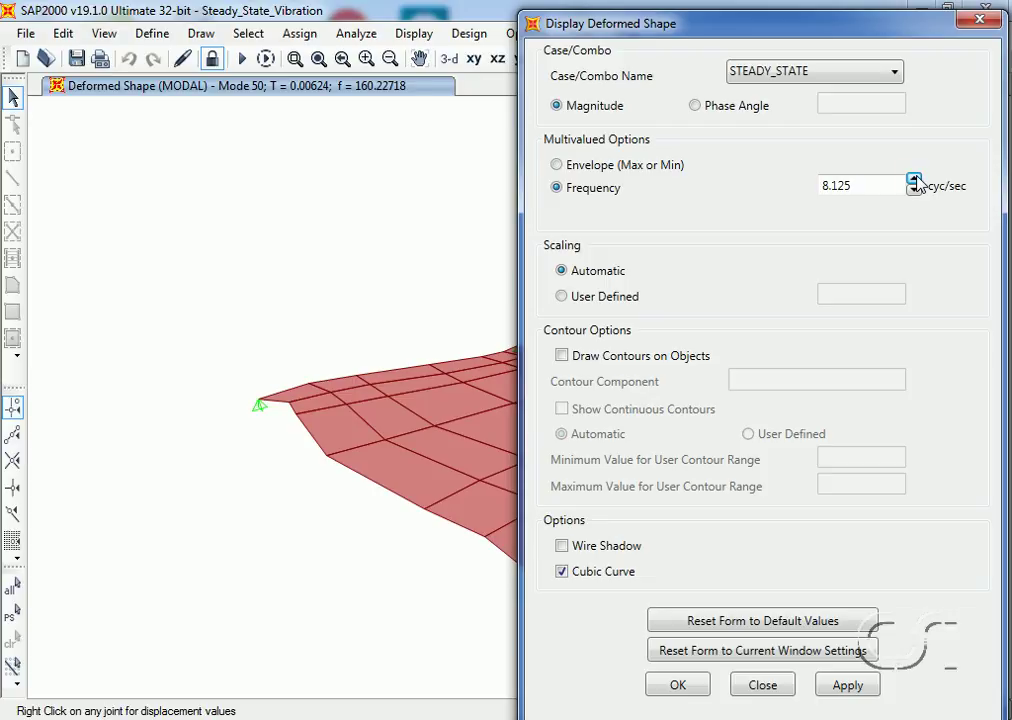
pyautogui.click(860, 684)
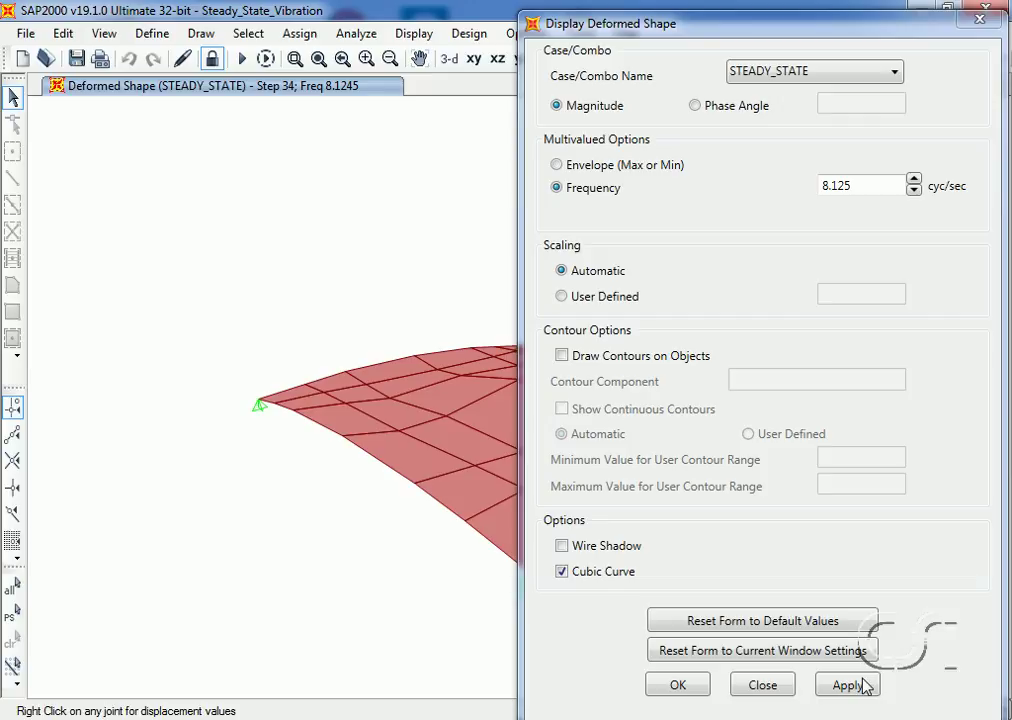
# Step: Play and then stop the slab's steady-state vibration animation
pyautogui.click(680, 686)
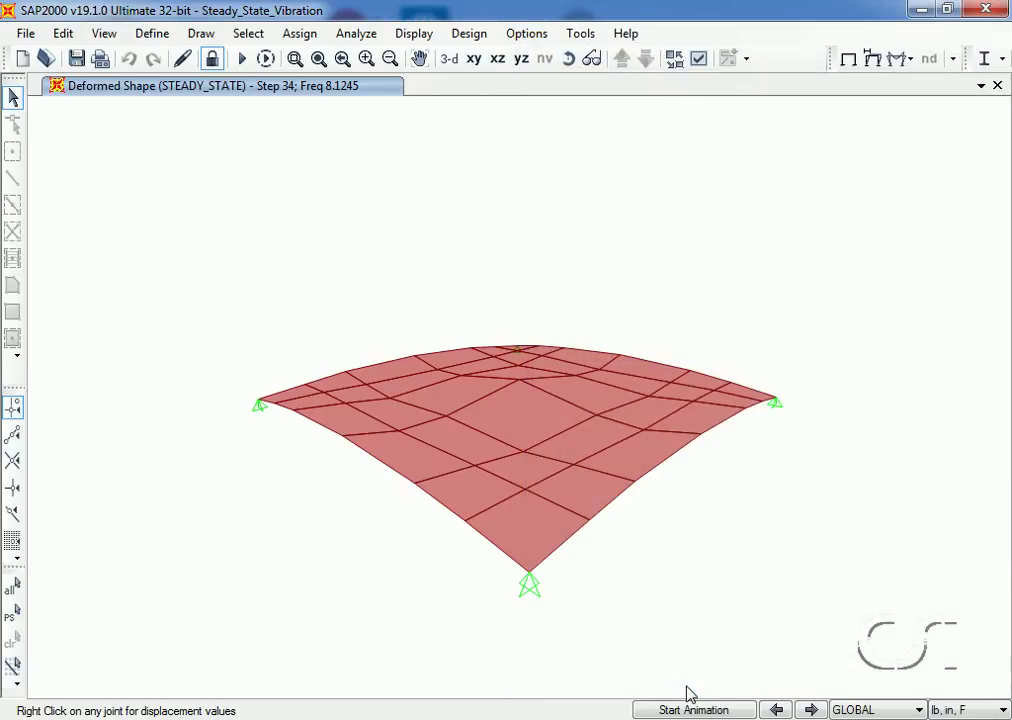
pyautogui.click(737, 711)
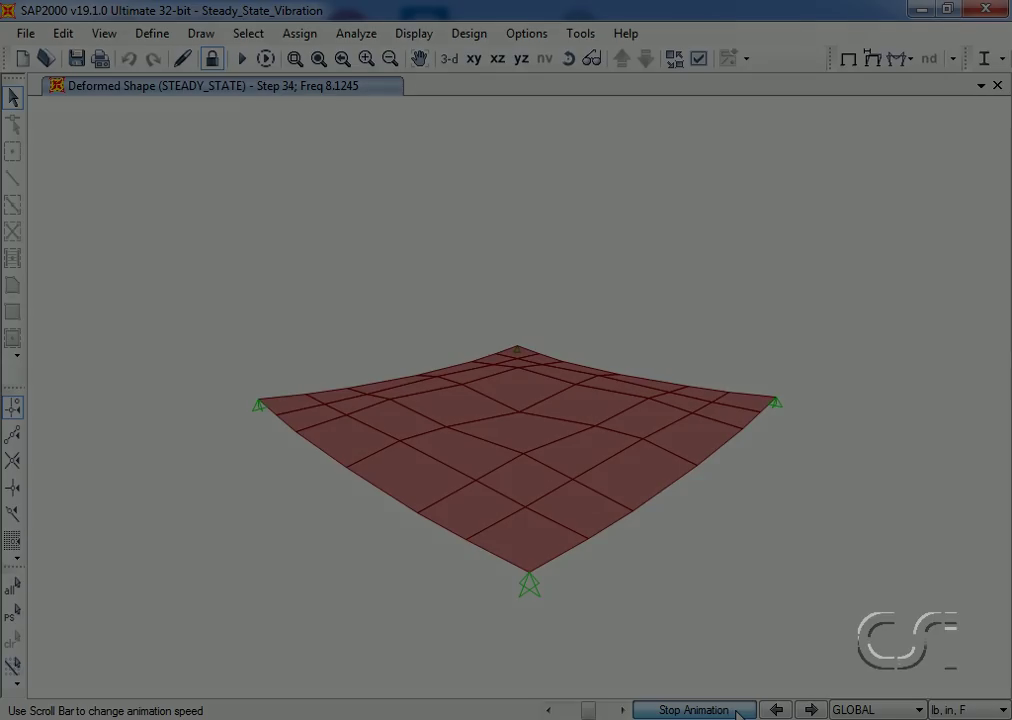
pyautogui.click(737, 711)
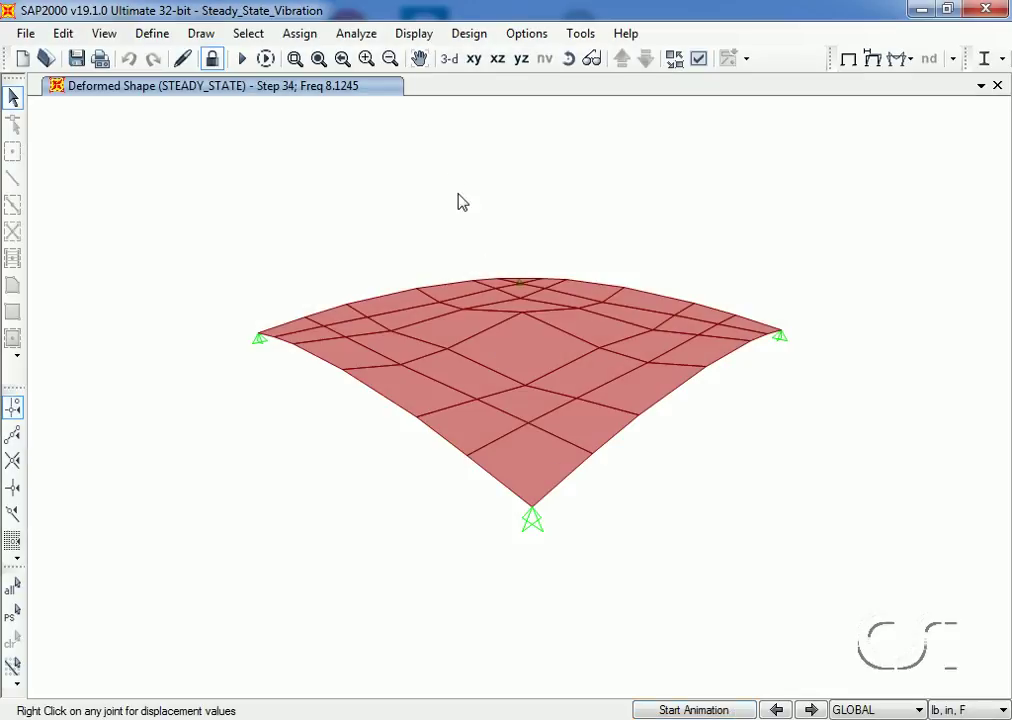
# Step: Contour the shell V13 shear for STEADY_STATE at step 5, 1.471 cycles per second
pyautogui.click(425, 36)
pyautogui.moveTo(481, 274)
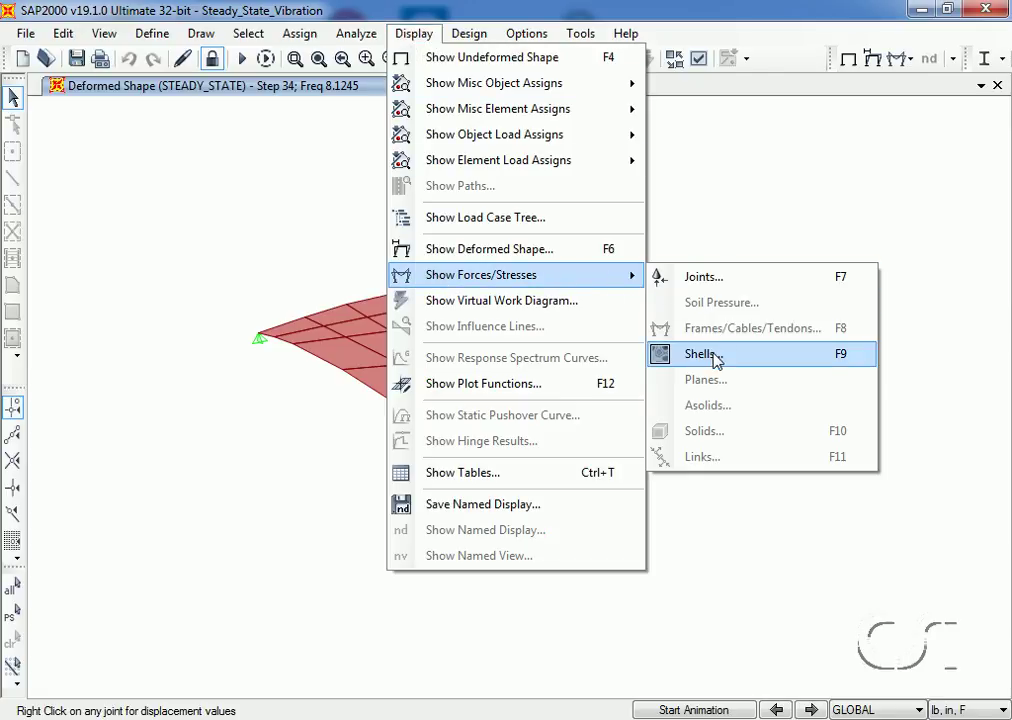
pyautogui.click(716, 357)
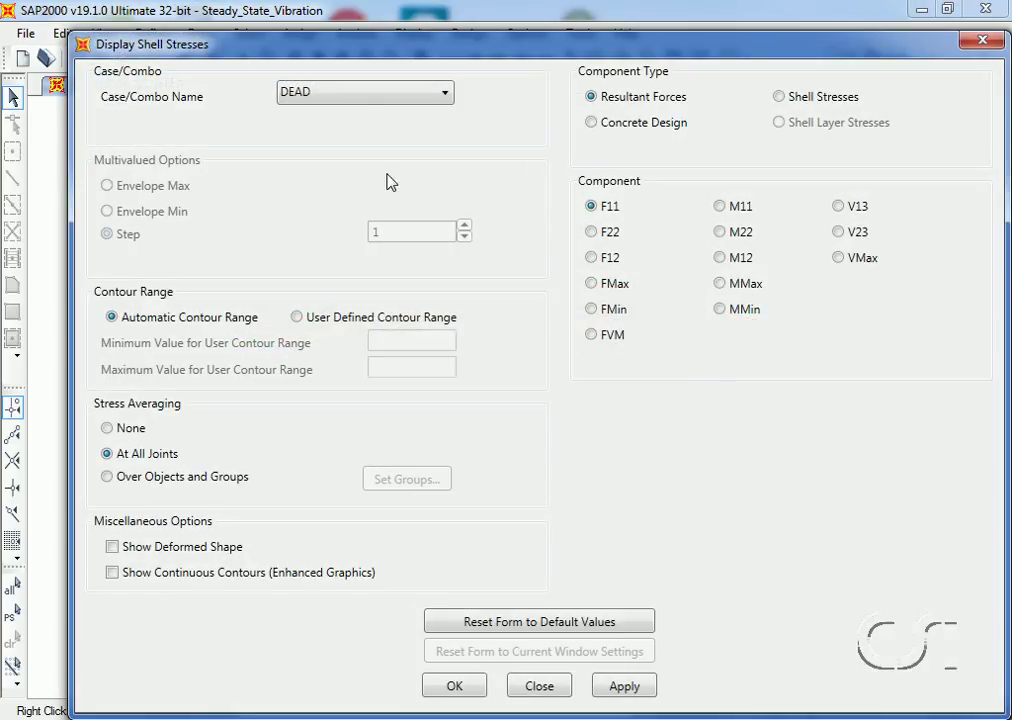
pyautogui.click(427, 94)
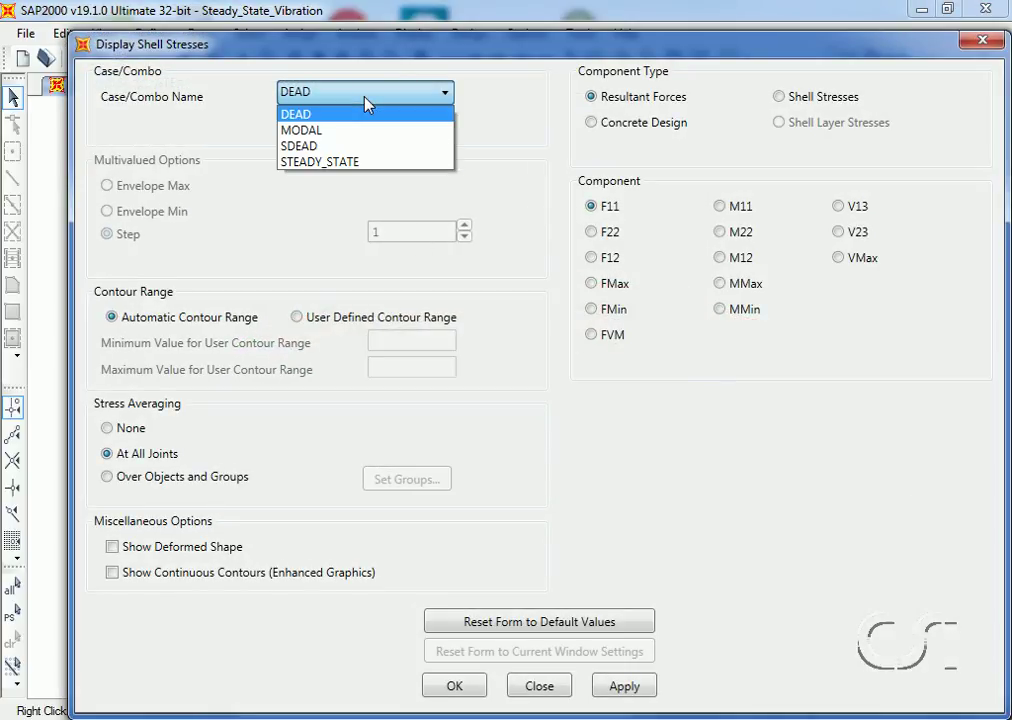
pyautogui.click(366, 163)
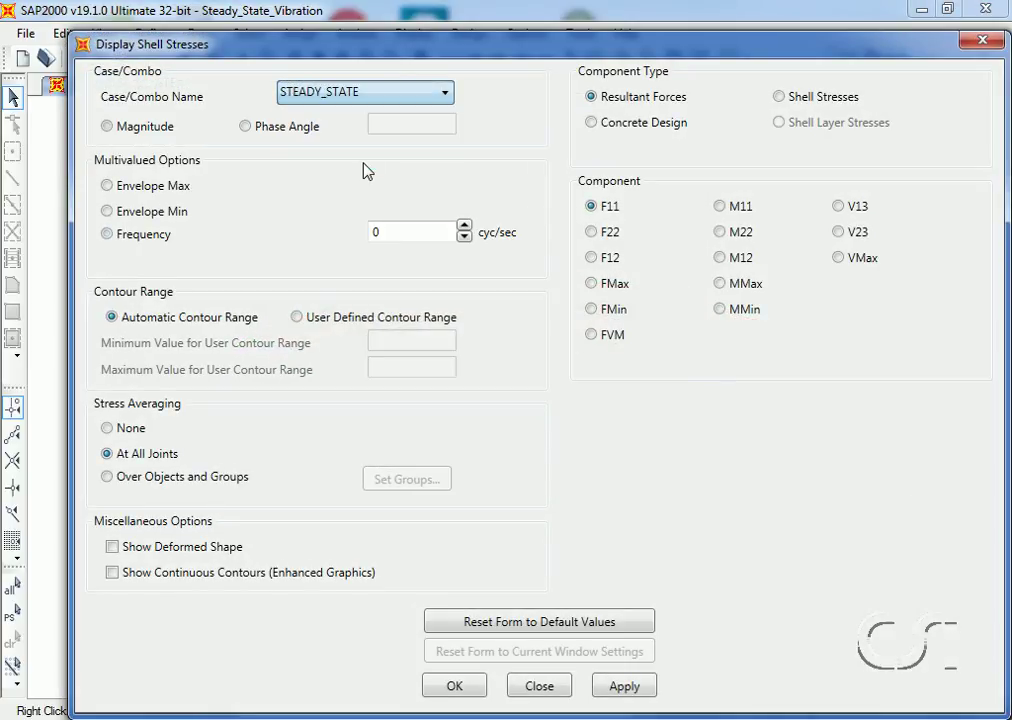
pyautogui.click(464, 228)
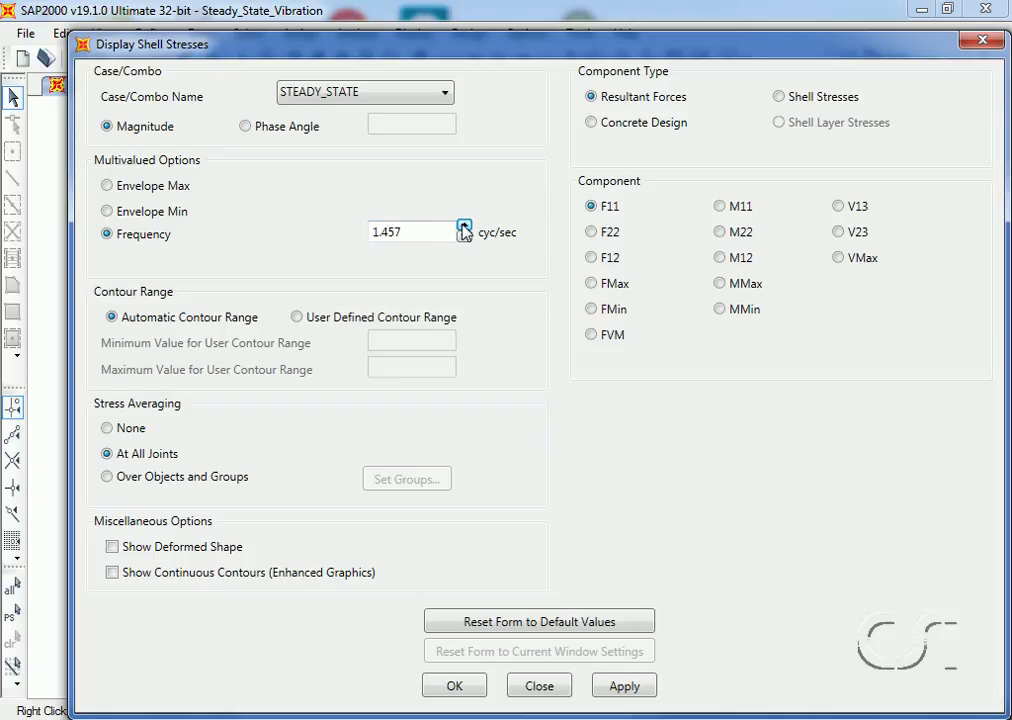
pyautogui.click(839, 206)
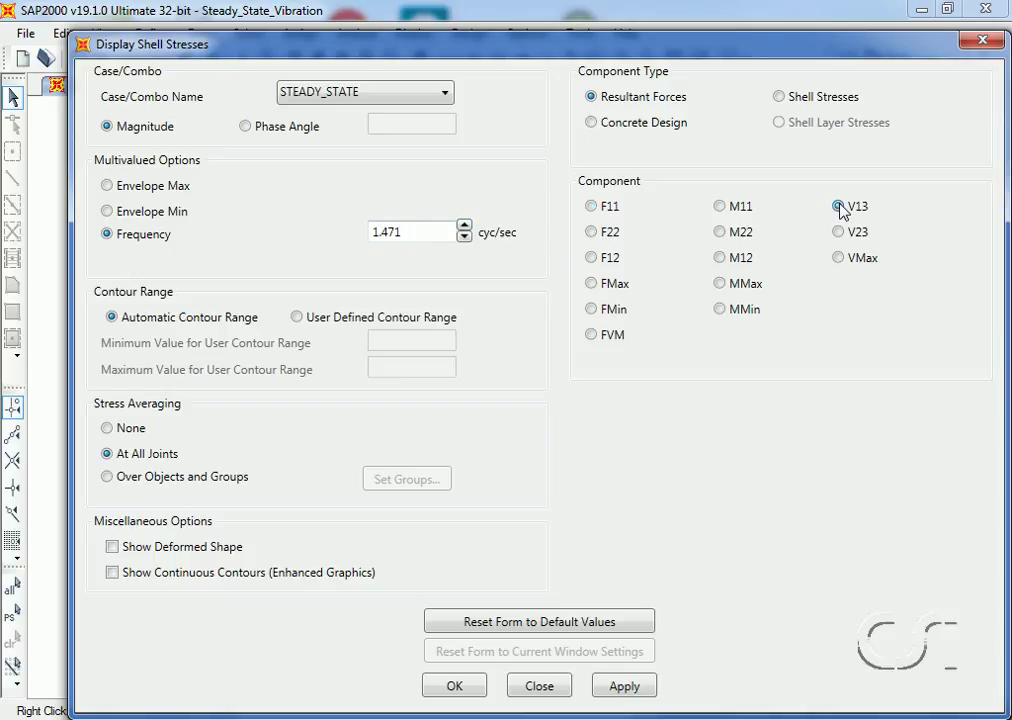
pyautogui.click(455, 686)
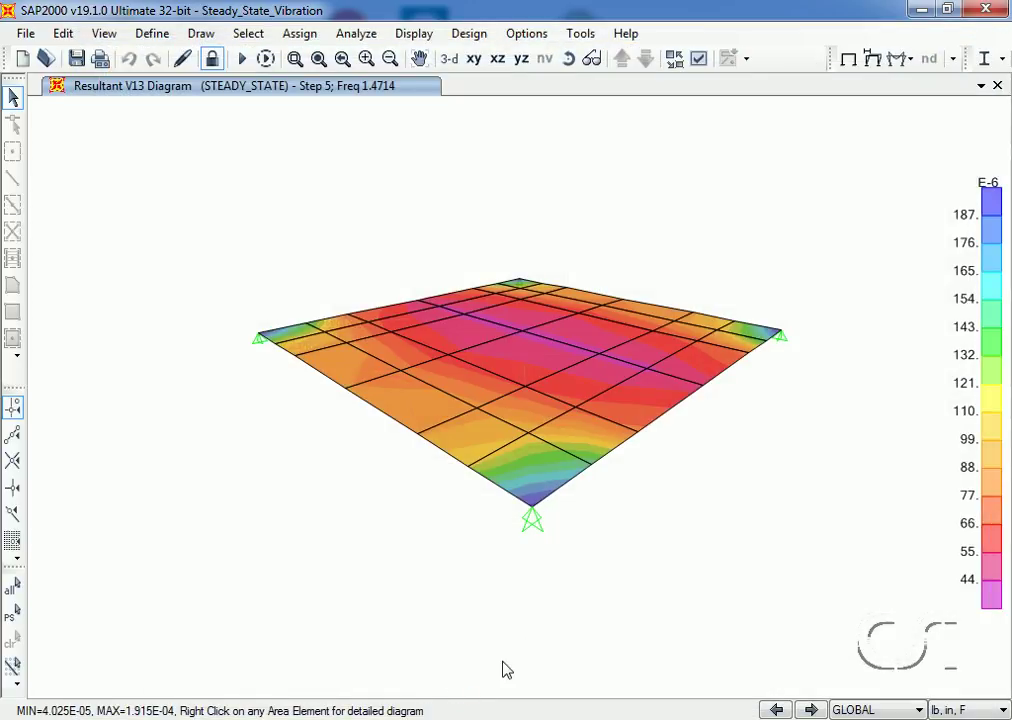
# Step: Restore the undeformed slab view and select the centre Joint 28
pyautogui.click(851, 62)
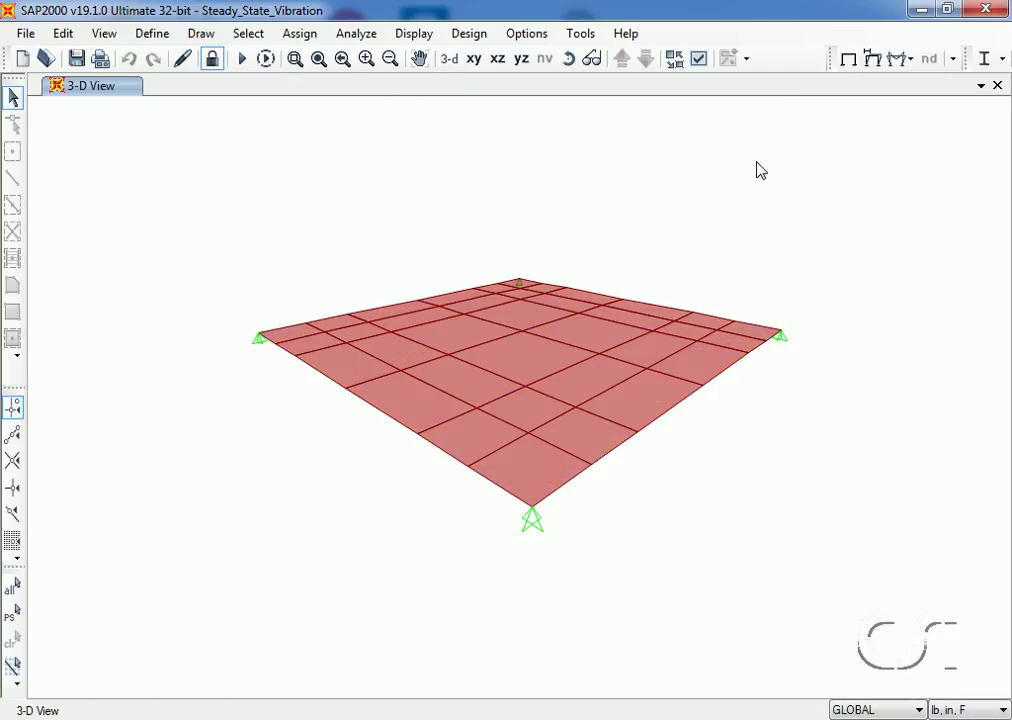
pyautogui.click(528, 335)
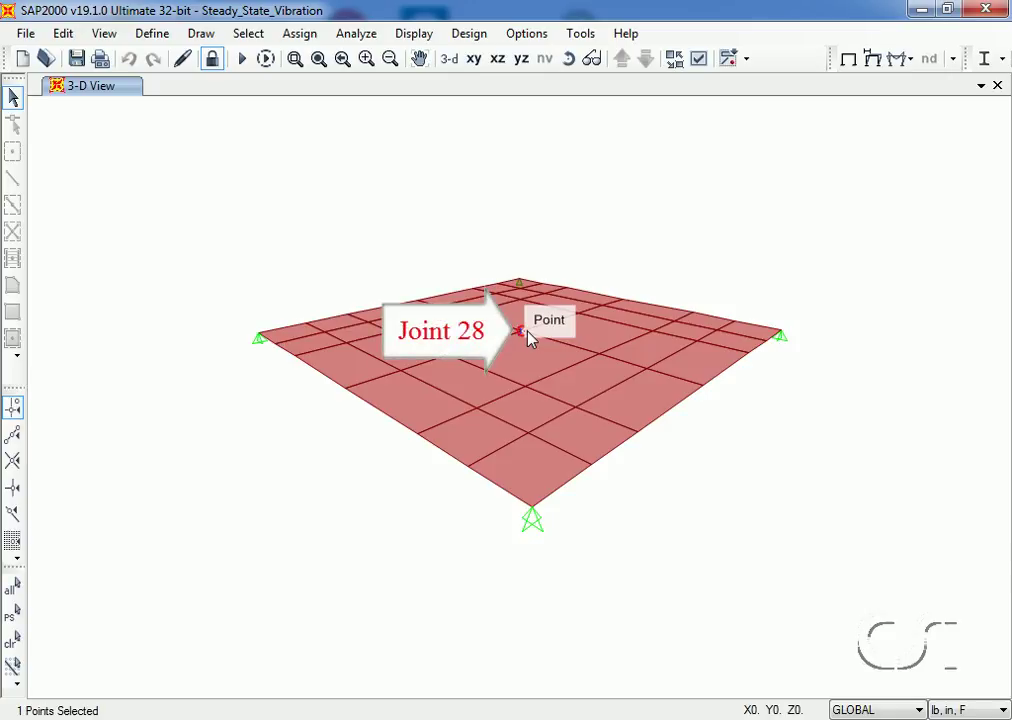
pyautogui.click(416, 40)
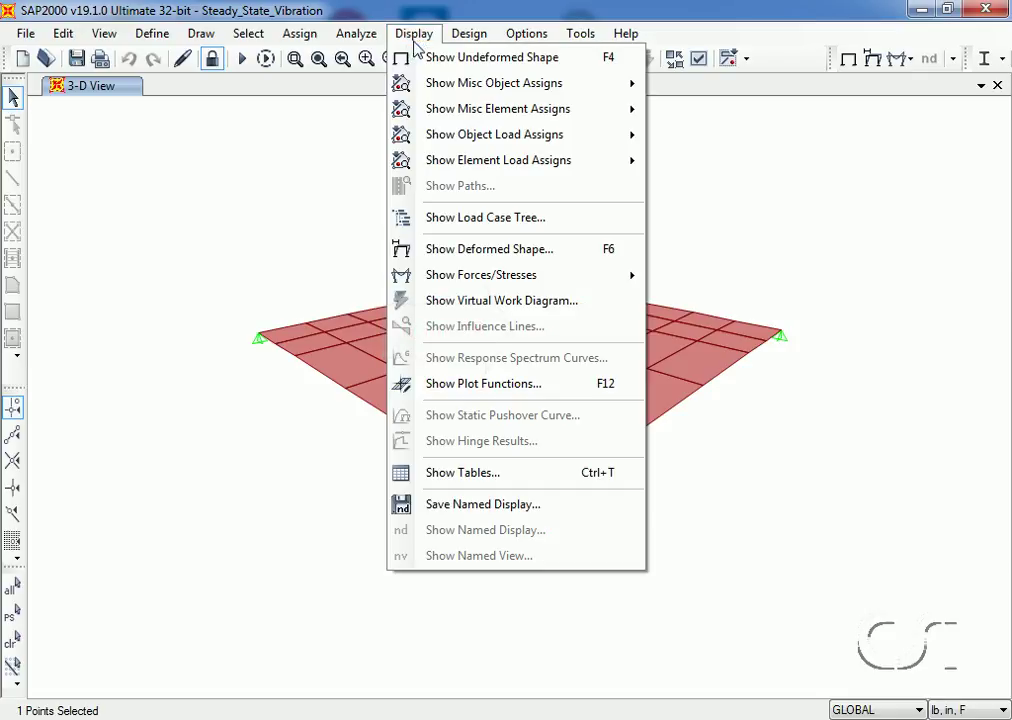
# Step: Redefine the Joint28 plot function as UZ acceleration and trace it as a solid red line
pyautogui.click(472, 386)
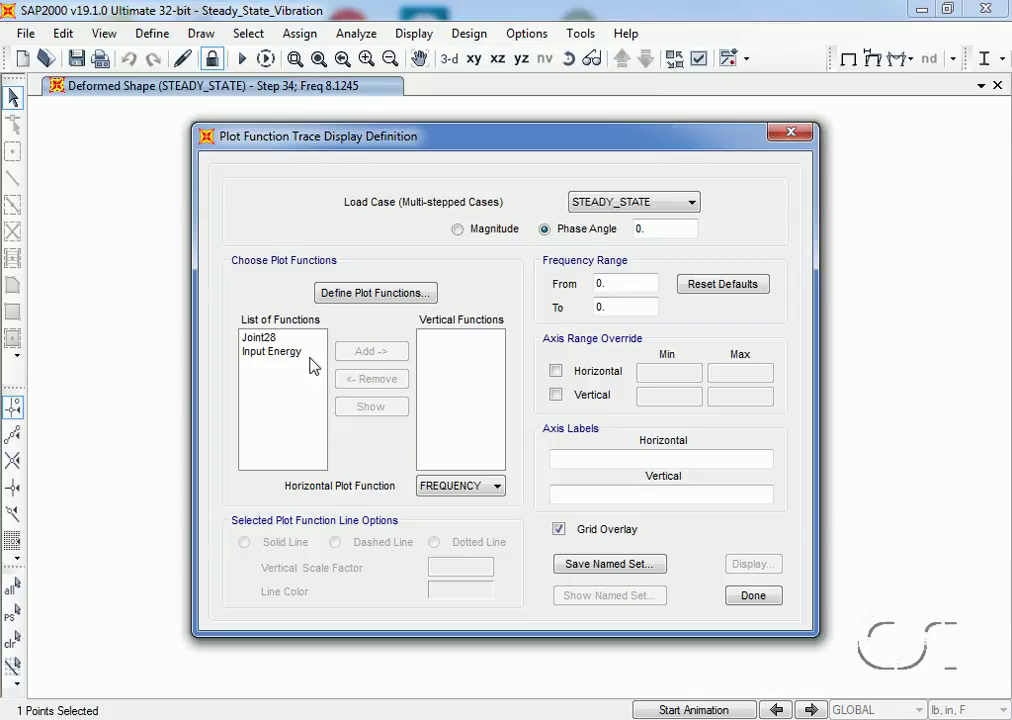
pyautogui.click(263, 340)
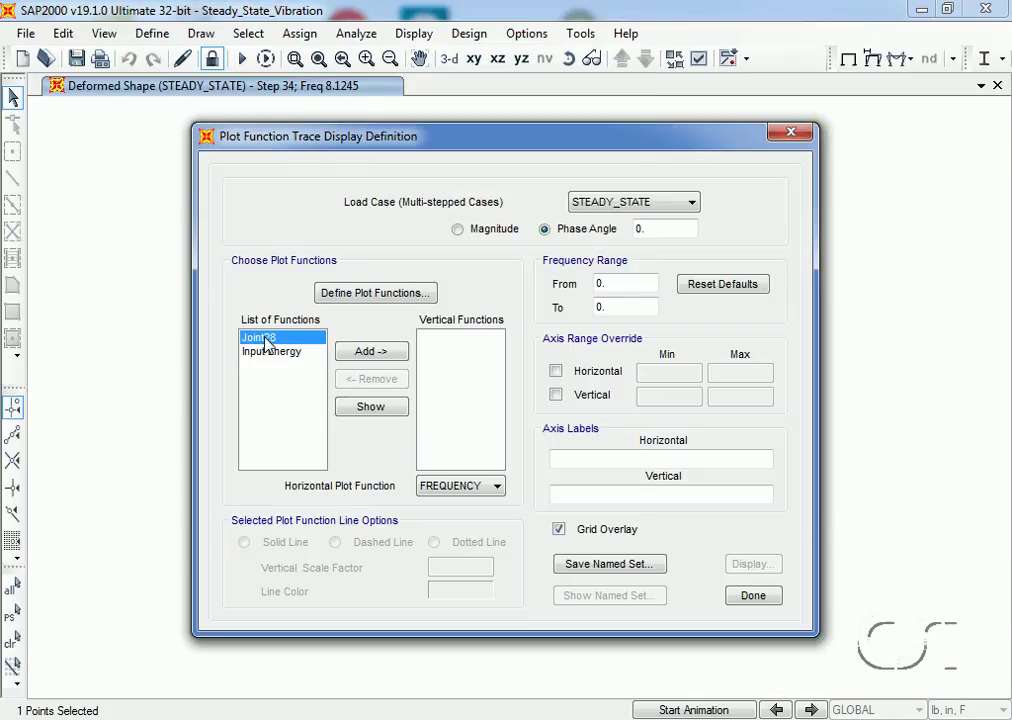
pyautogui.click(373, 294)
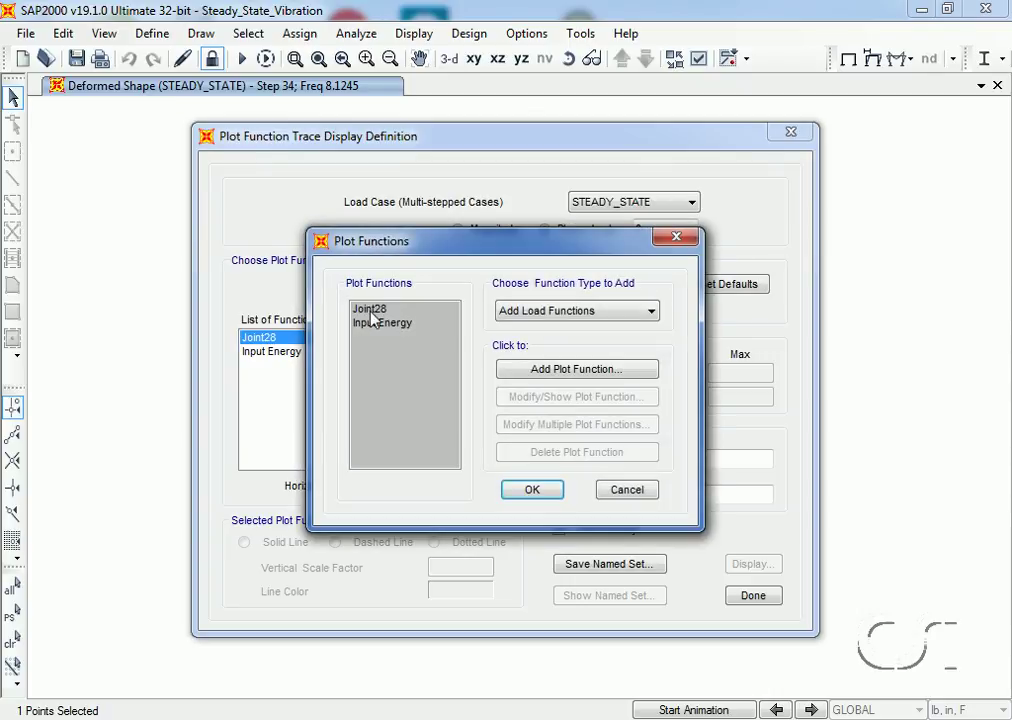
pyautogui.click(378, 309)
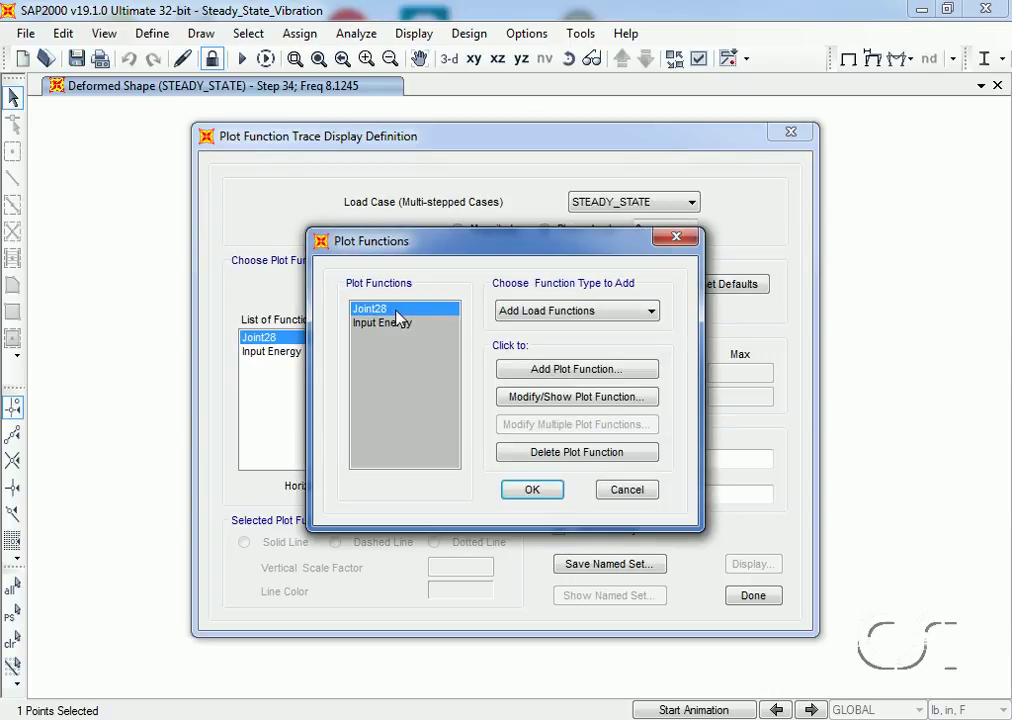
pyautogui.click(545, 400)
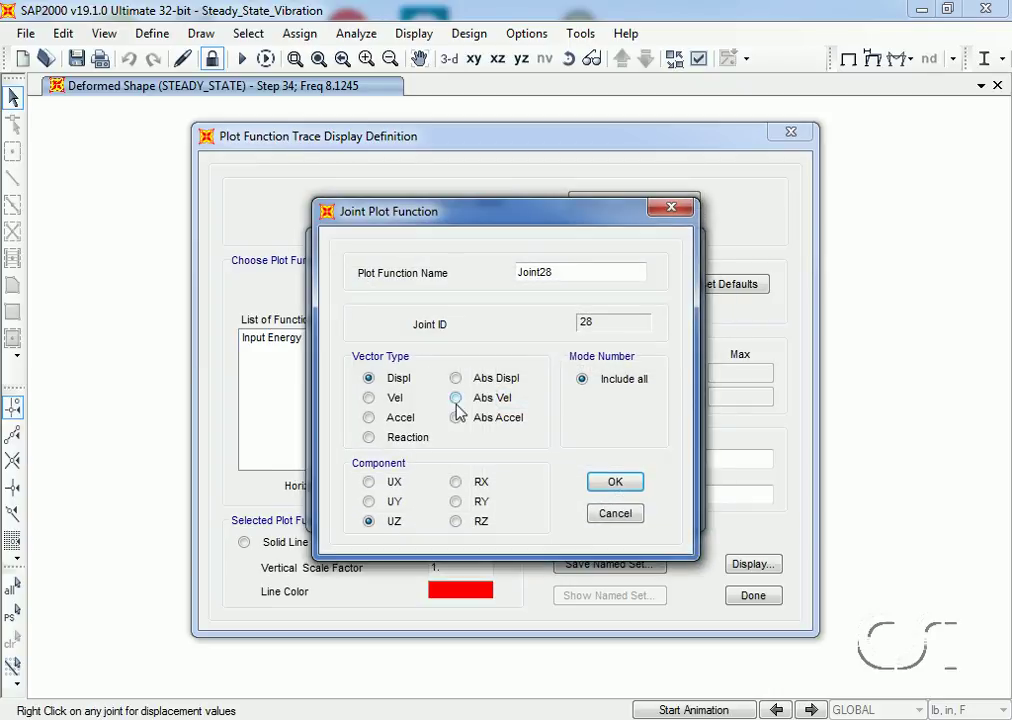
pyautogui.click(368, 418)
pyautogui.click(614, 482)
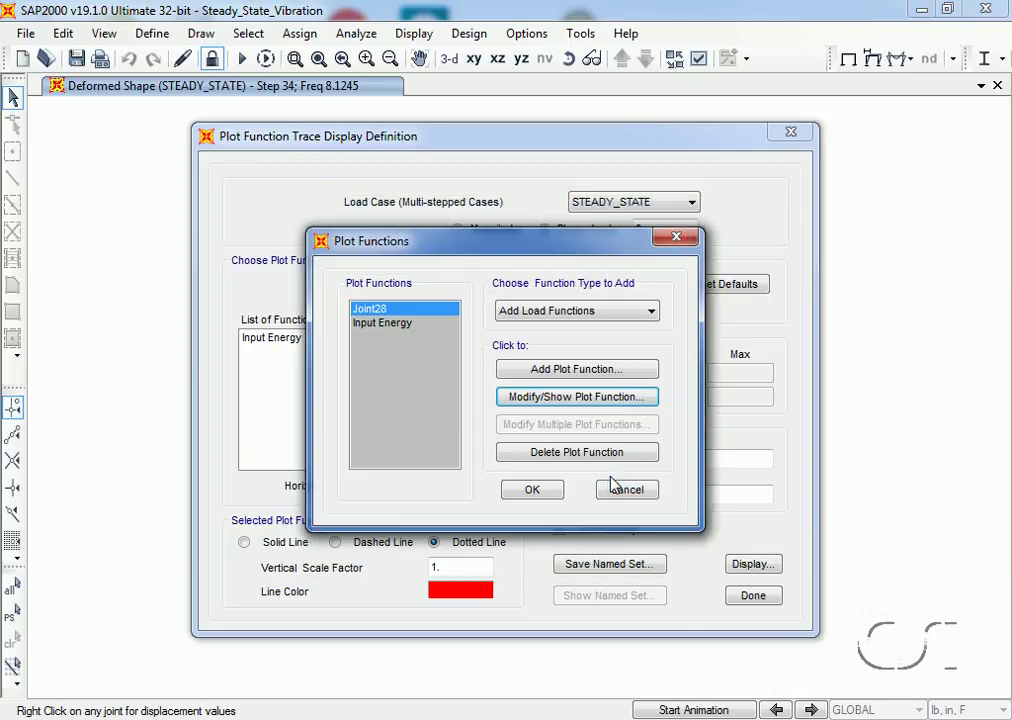
pyautogui.click(538, 492)
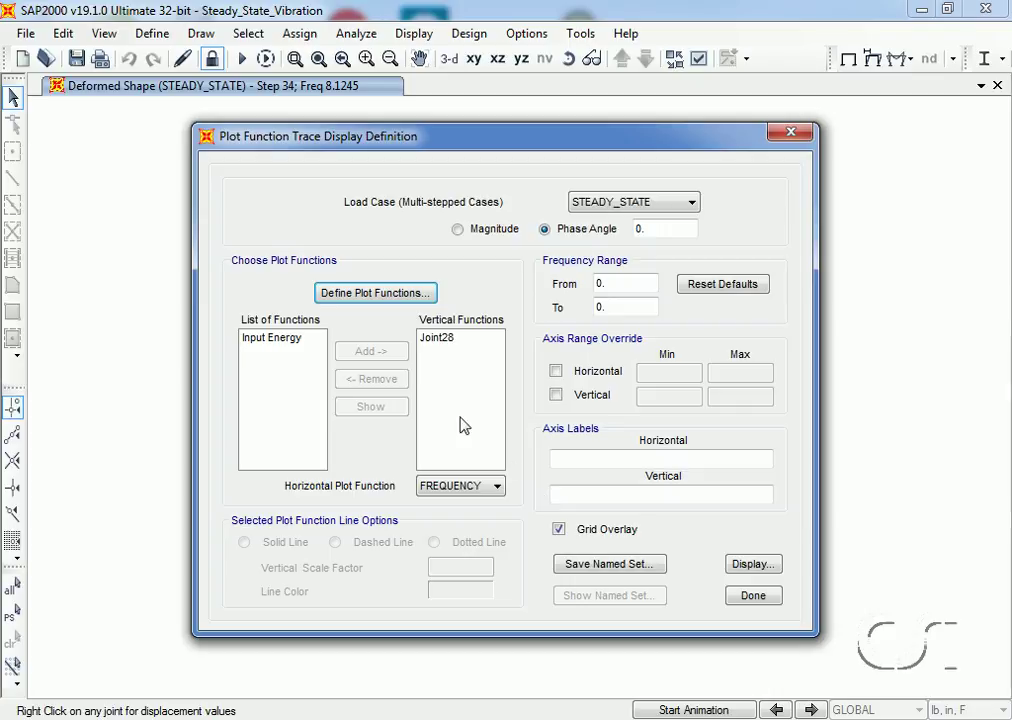
pyautogui.click(436, 342)
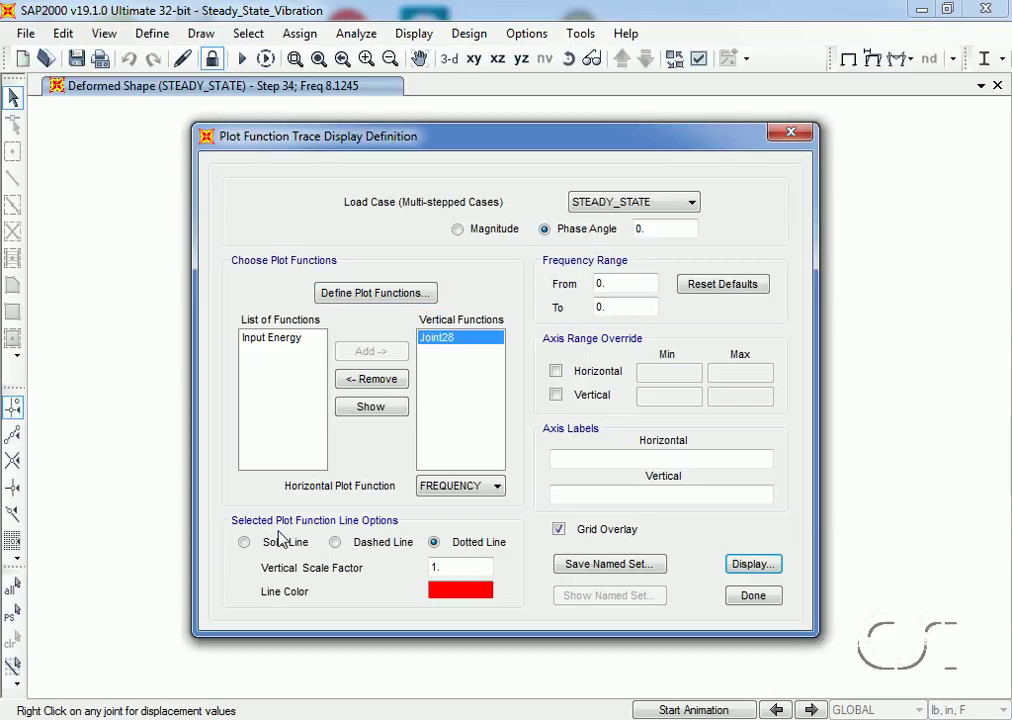
pyautogui.click(742, 564)
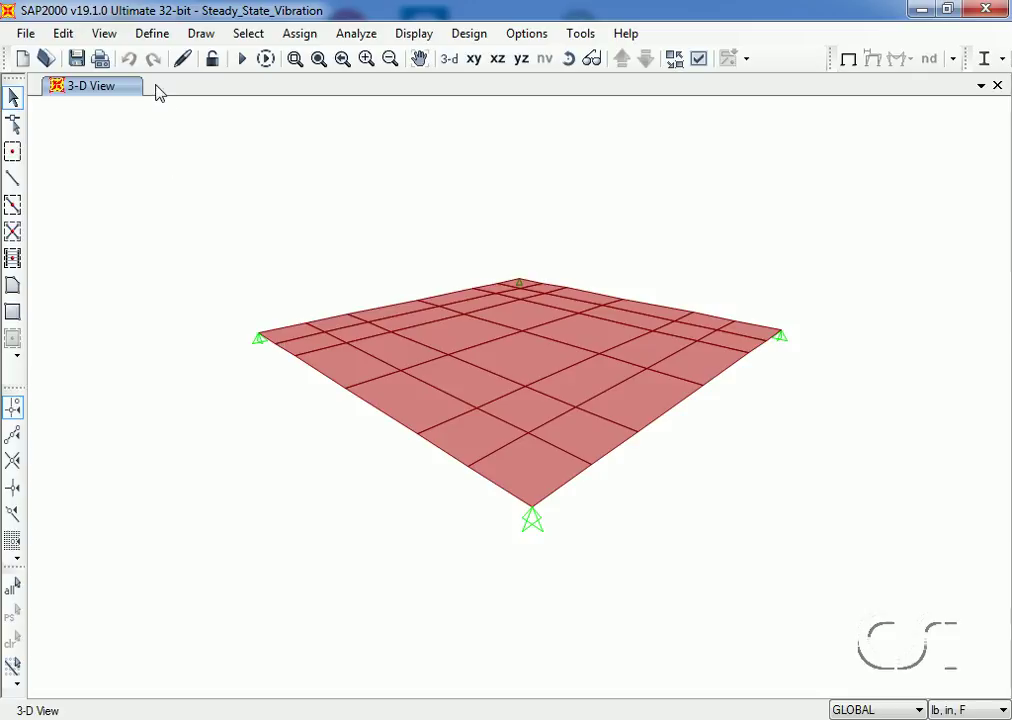
# Step: Create a new user steady-state function named PUMP_2 with frequency in RPM
pyautogui.click(153, 40)
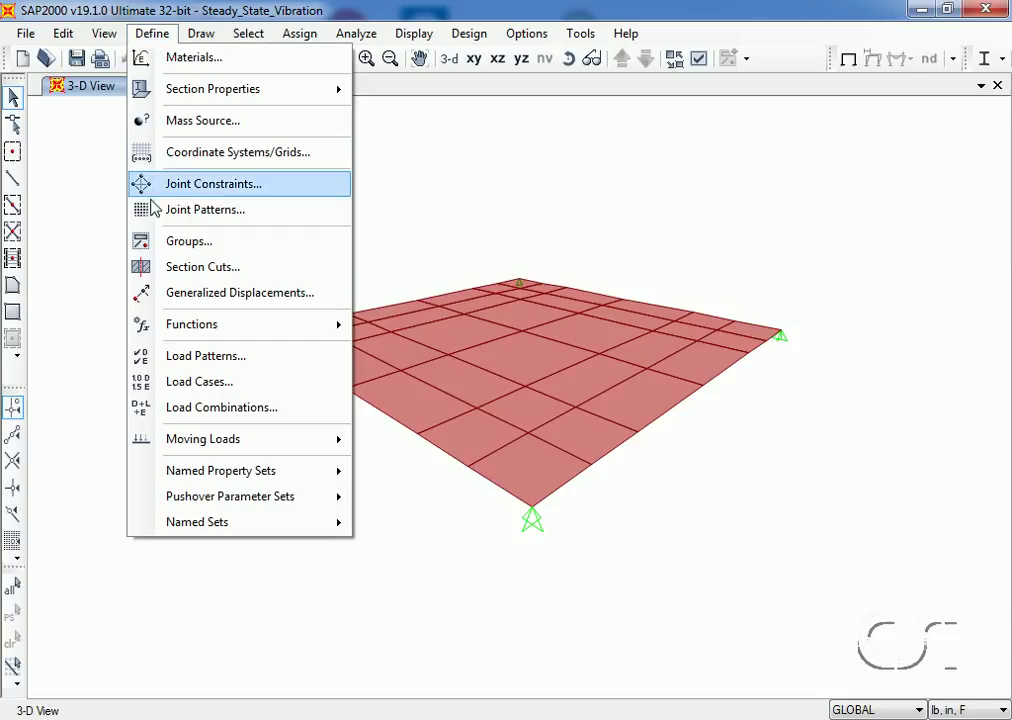
pyautogui.moveTo(192, 324)
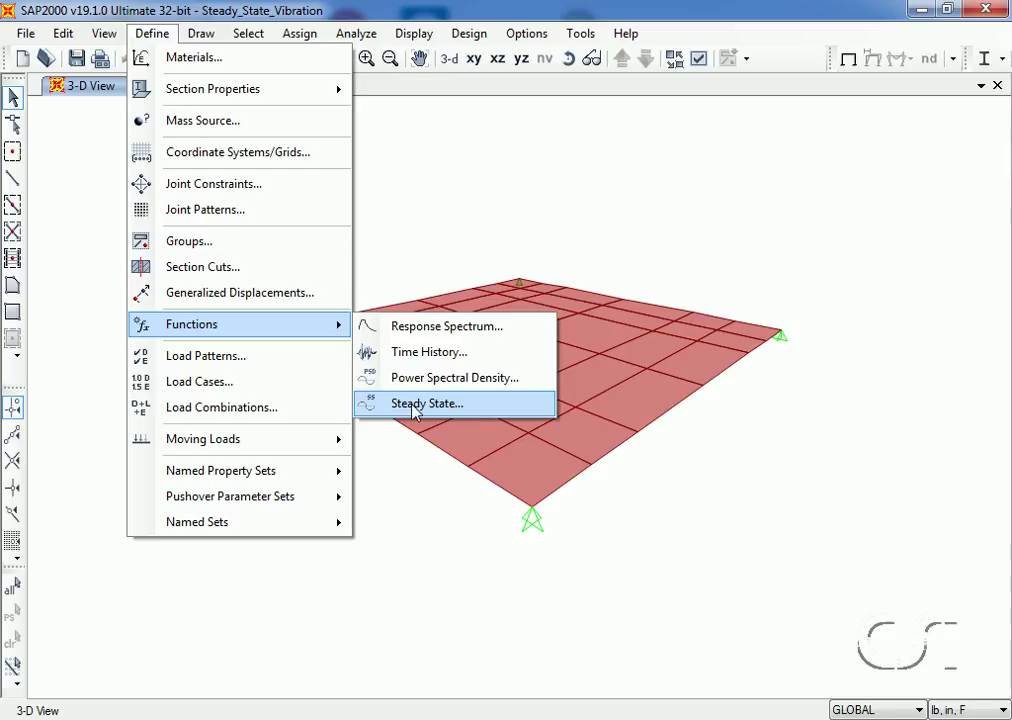
pyautogui.click(415, 404)
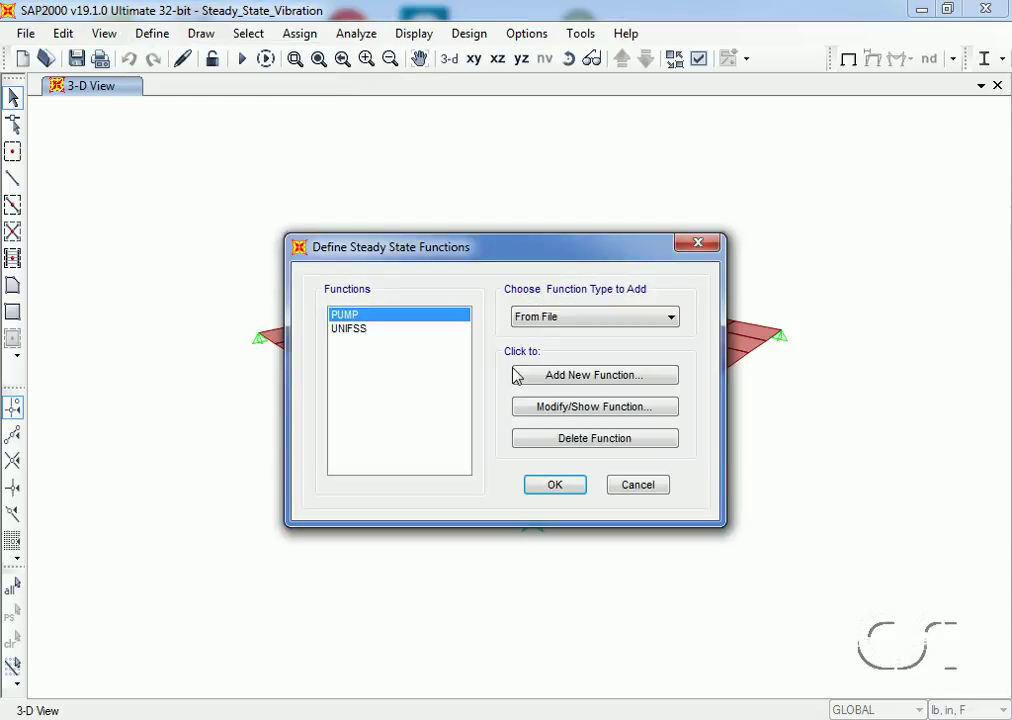
pyautogui.click(556, 317)
pyautogui.click(553, 350)
pyautogui.click(550, 376)
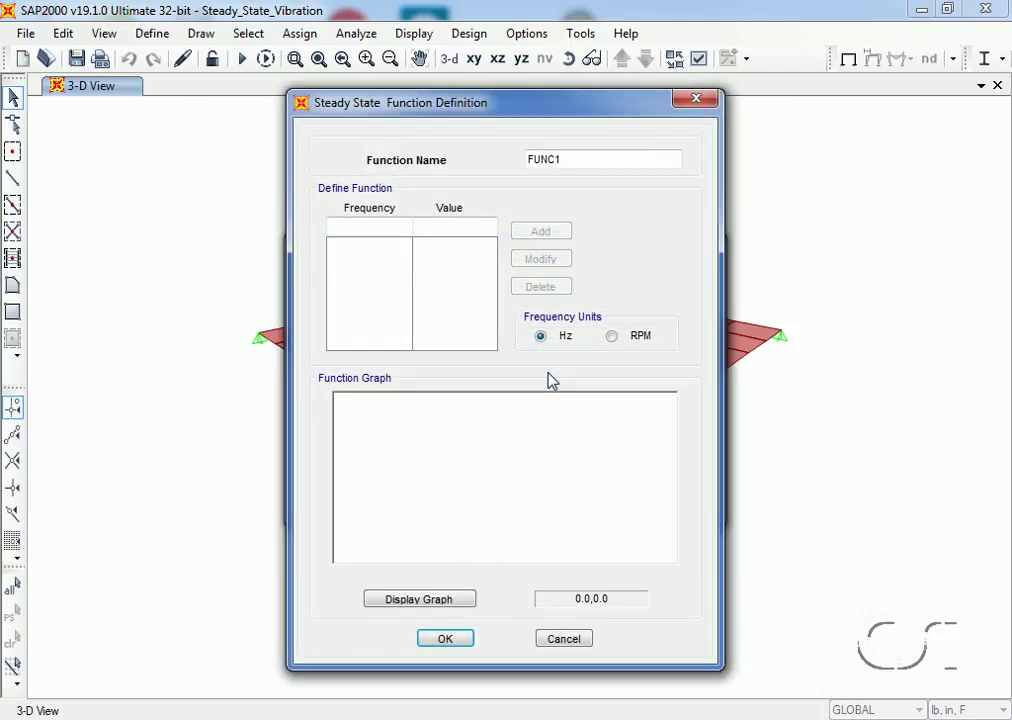
pyautogui.doubleClick(575, 157)
pyautogui.write('PUMP_2')
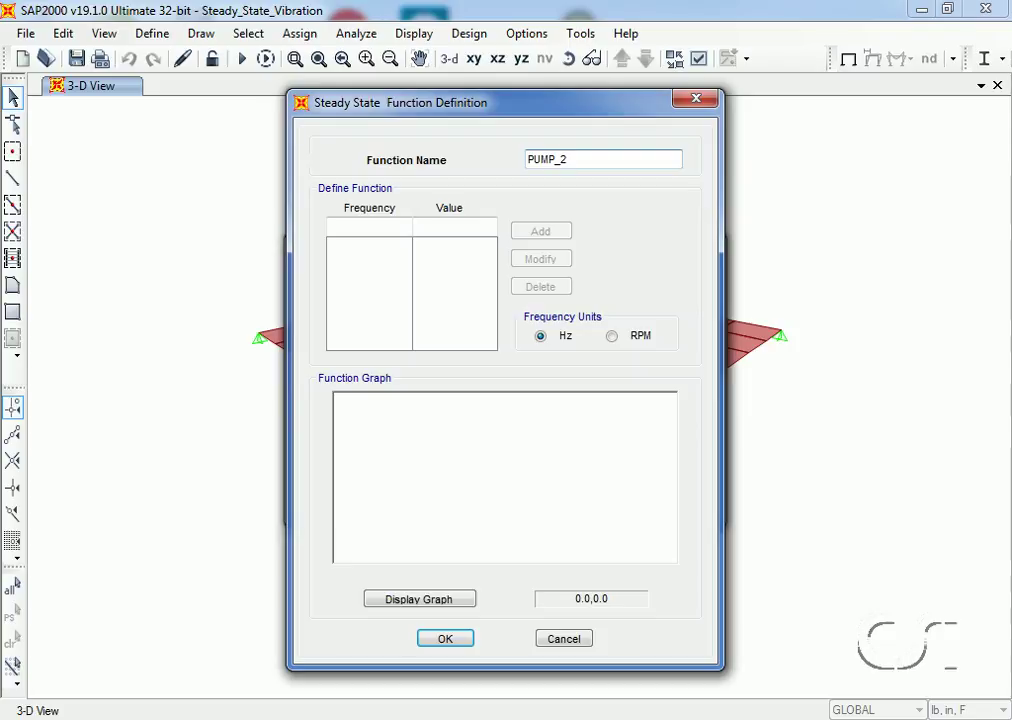
pyautogui.click(610, 337)
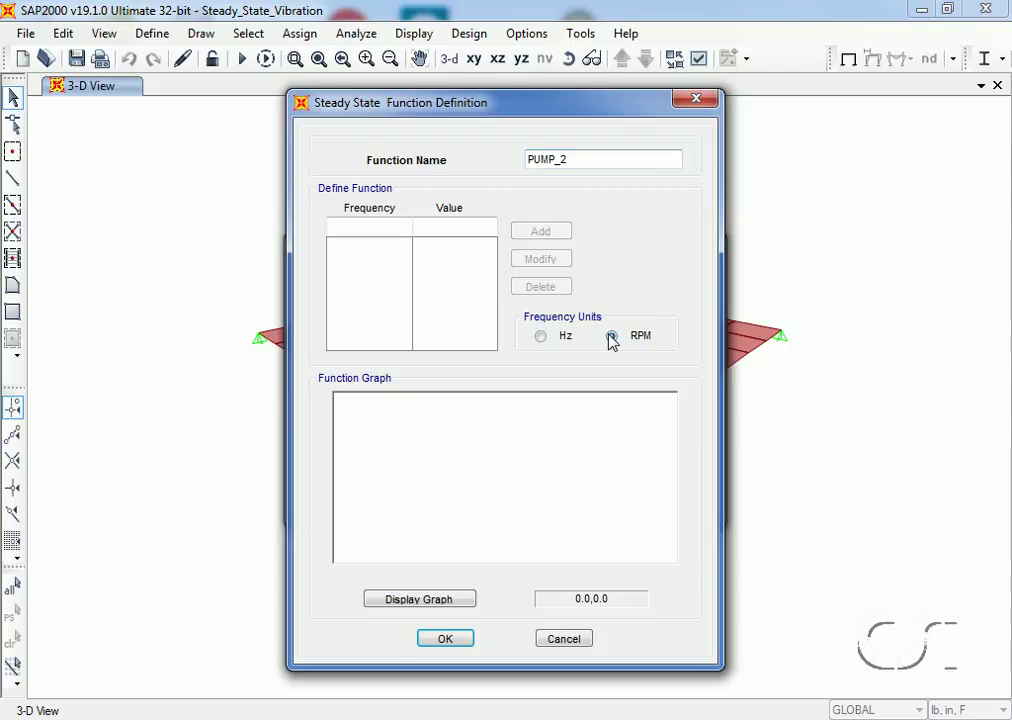
# Step: Add points 0 rpm / 1.36 and 4000 rpm / 0 to PUMP_2 and save it
pyautogui.click(358, 226)
pyautogui.write('0')
pyautogui.click(444, 225)
pyautogui.write('1.36')
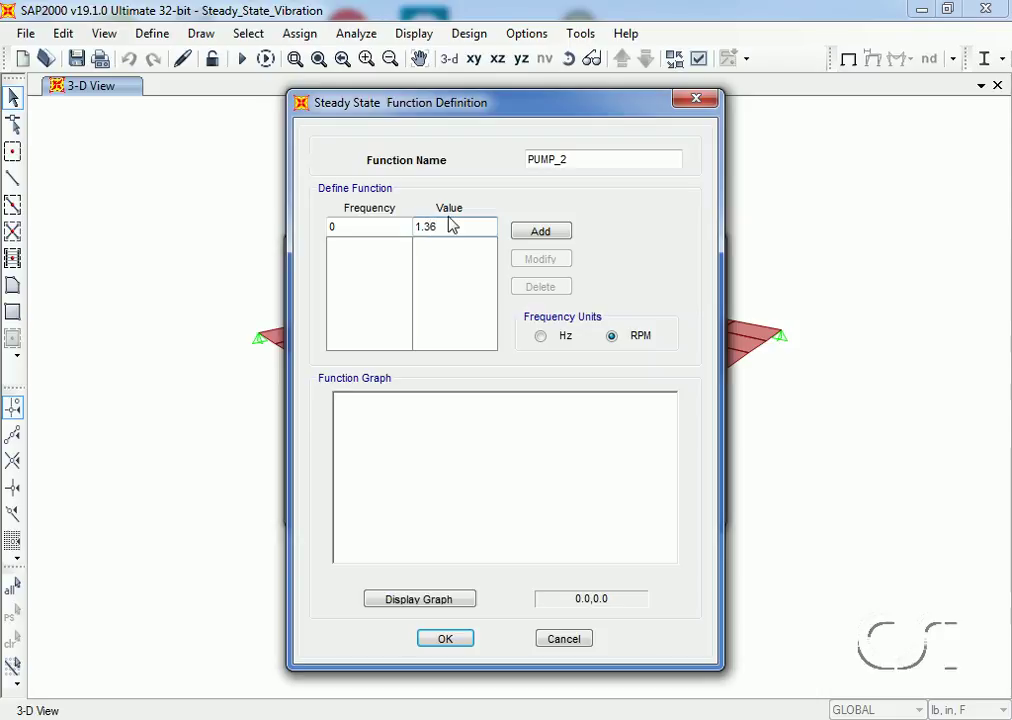
pyautogui.click(516, 234)
pyautogui.doubleClick(345, 225)
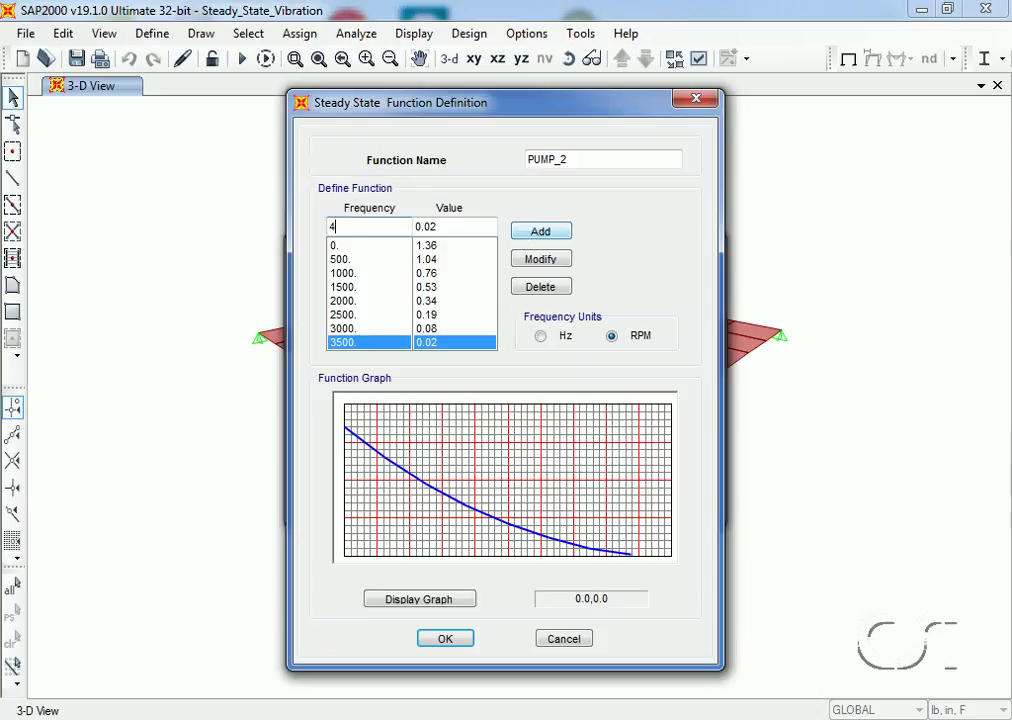
pyautogui.write('000')
pyautogui.doubleClick(446, 225)
pyautogui.write('0')
pyautogui.click(540, 232)
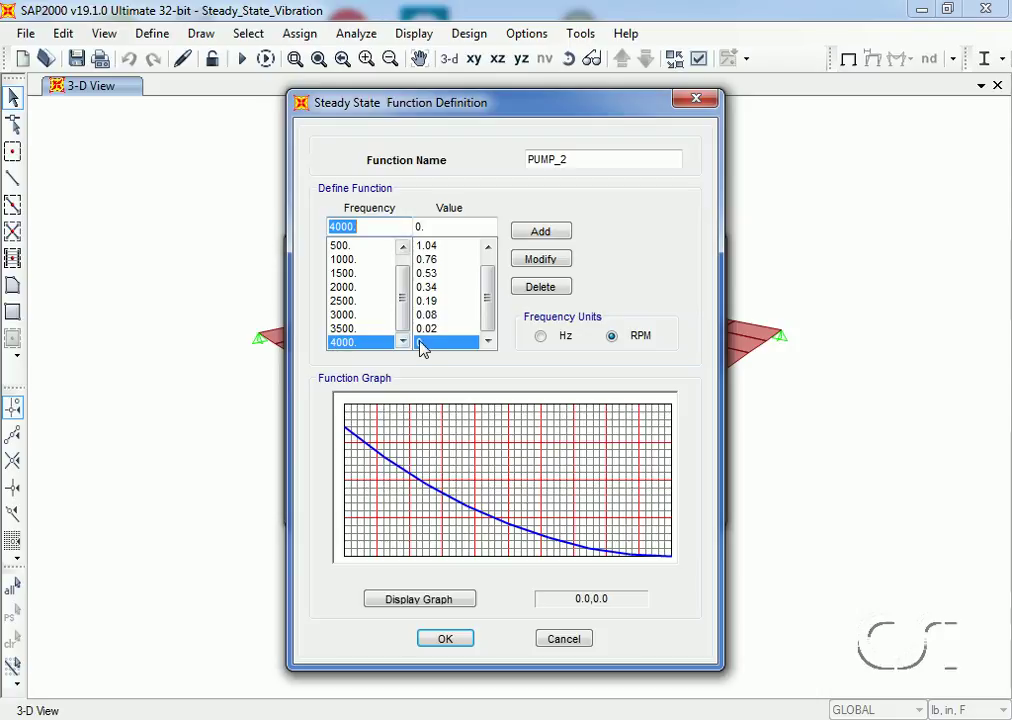
pyautogui.moveTo(492, 318); pyautogui.dragTo(492, 282)
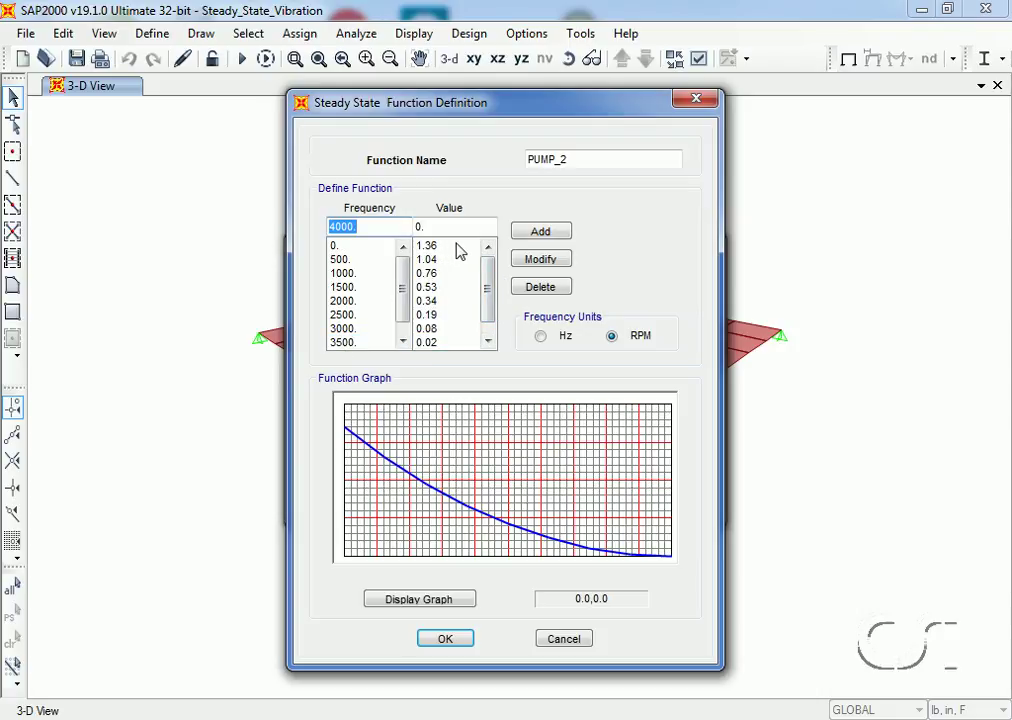
pyautogui.click(440, 495)
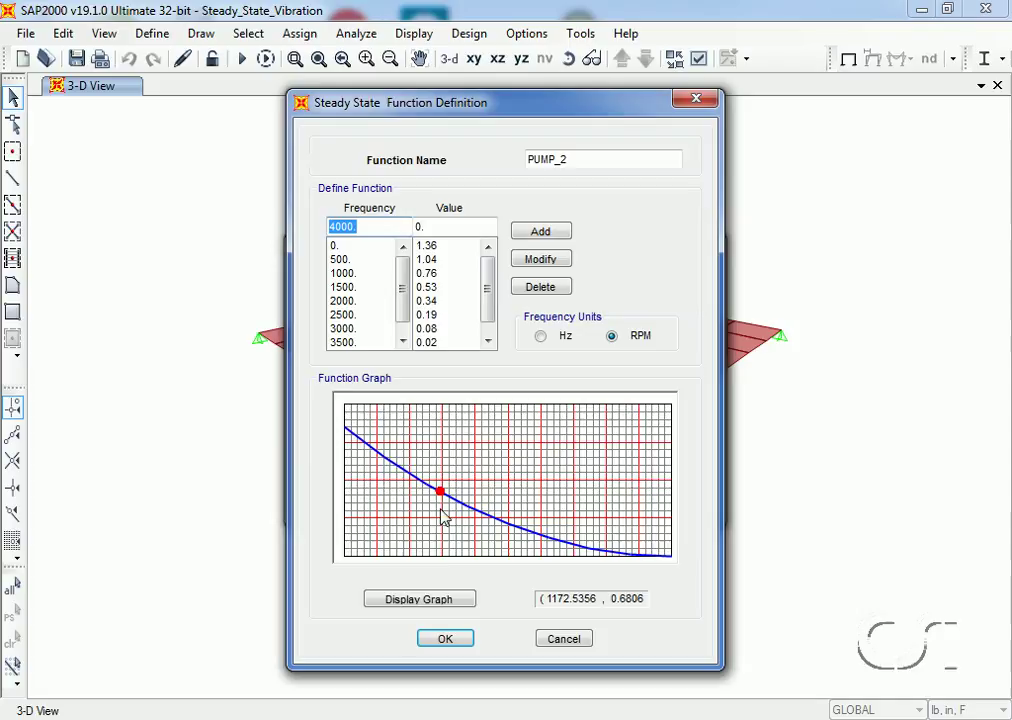
pyautogui.click(446, 636)
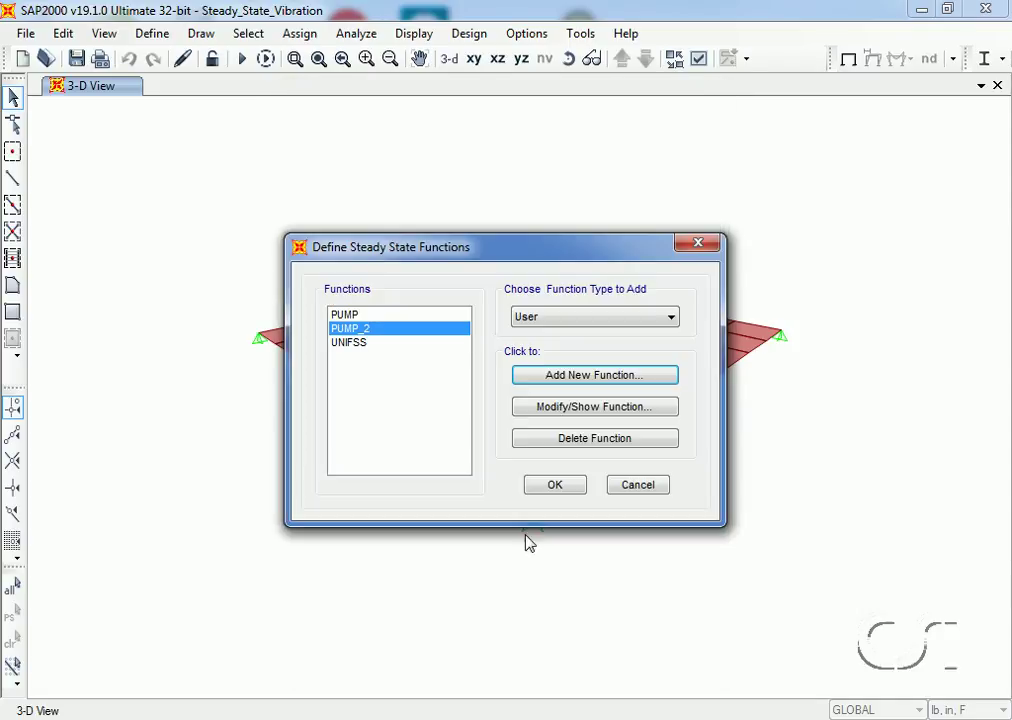
pyautogui.click(555, 487)
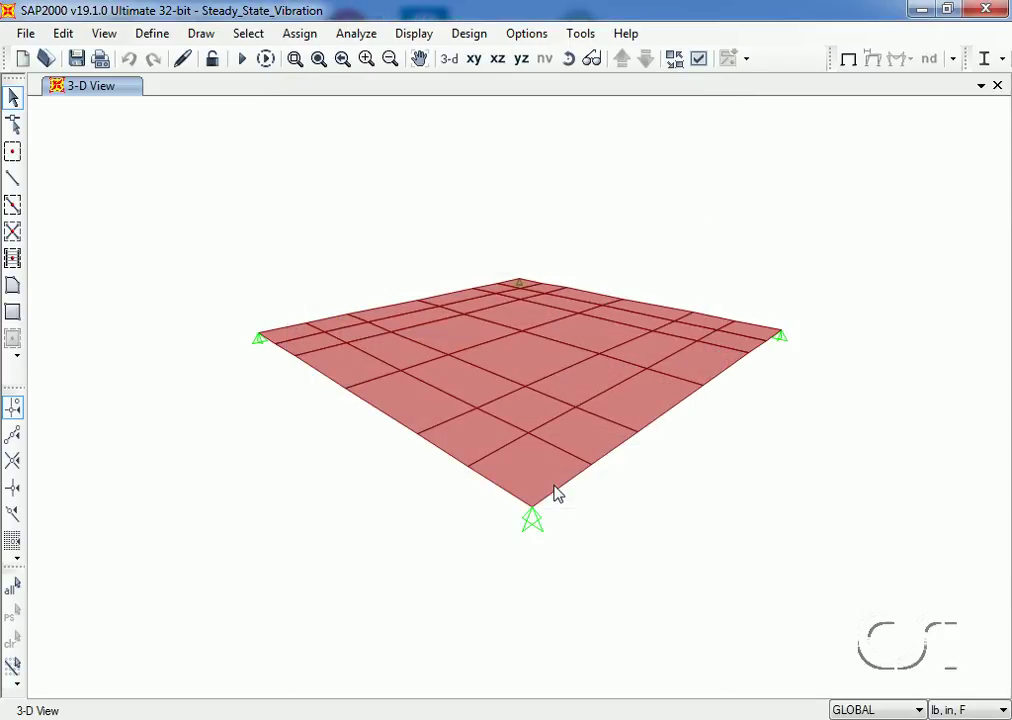
# Step: Change the STEADY_STATE load case's applied load function from PUMP to PUMP_2
pyautogui.click(163, 37)
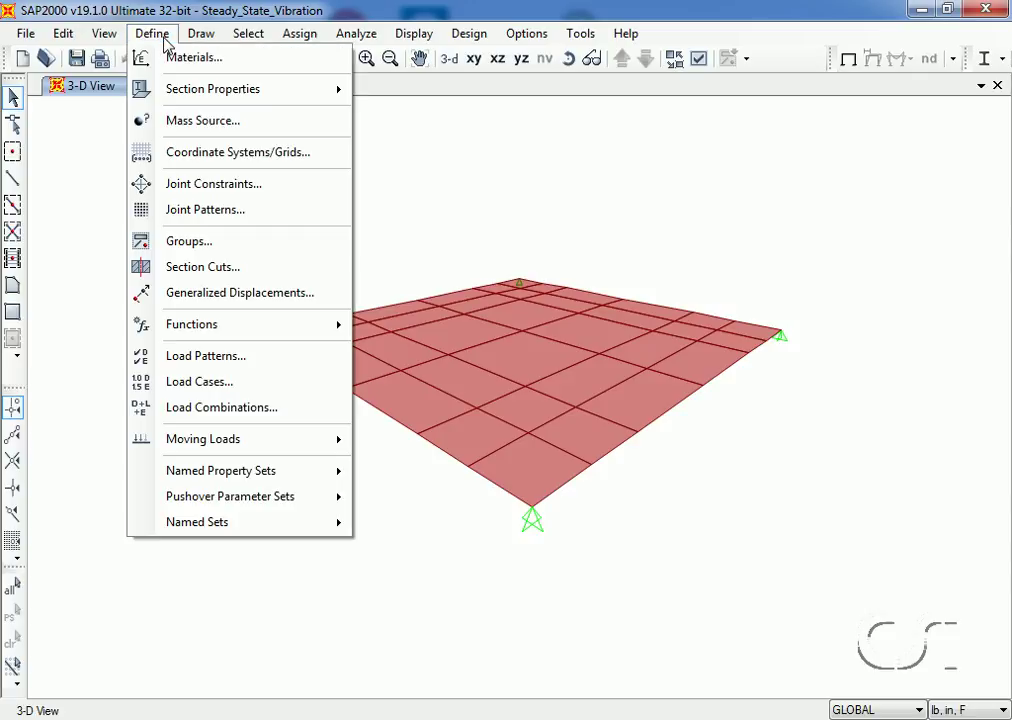
pyautogui.click(224, 386)
pyautogui.click(243, 362)
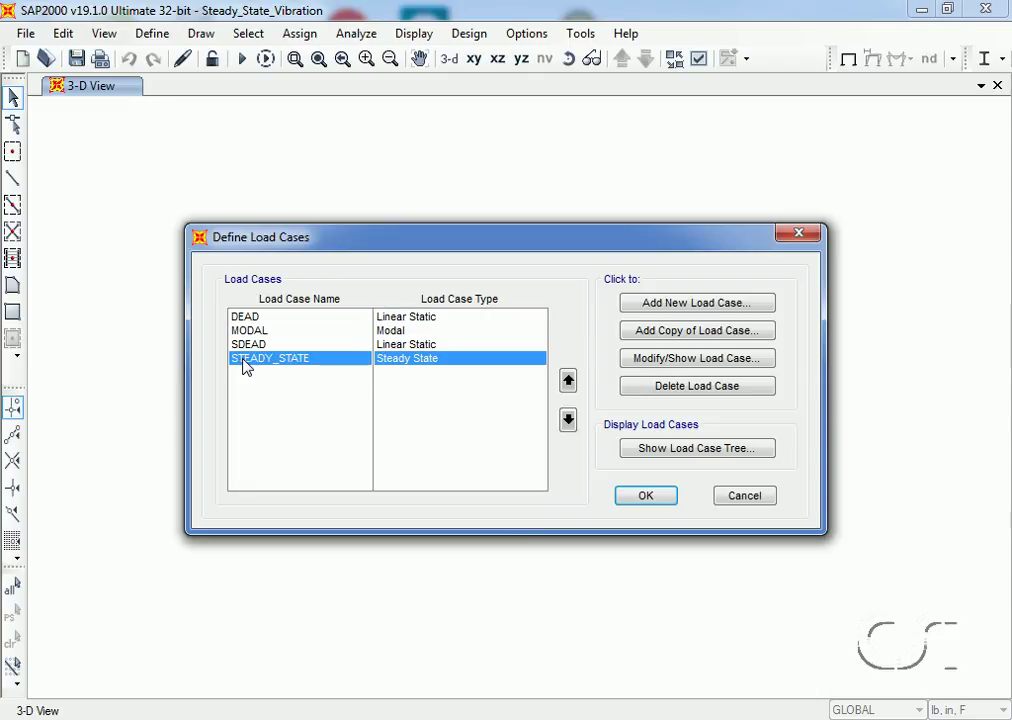
pyautogui.click(656, 362)
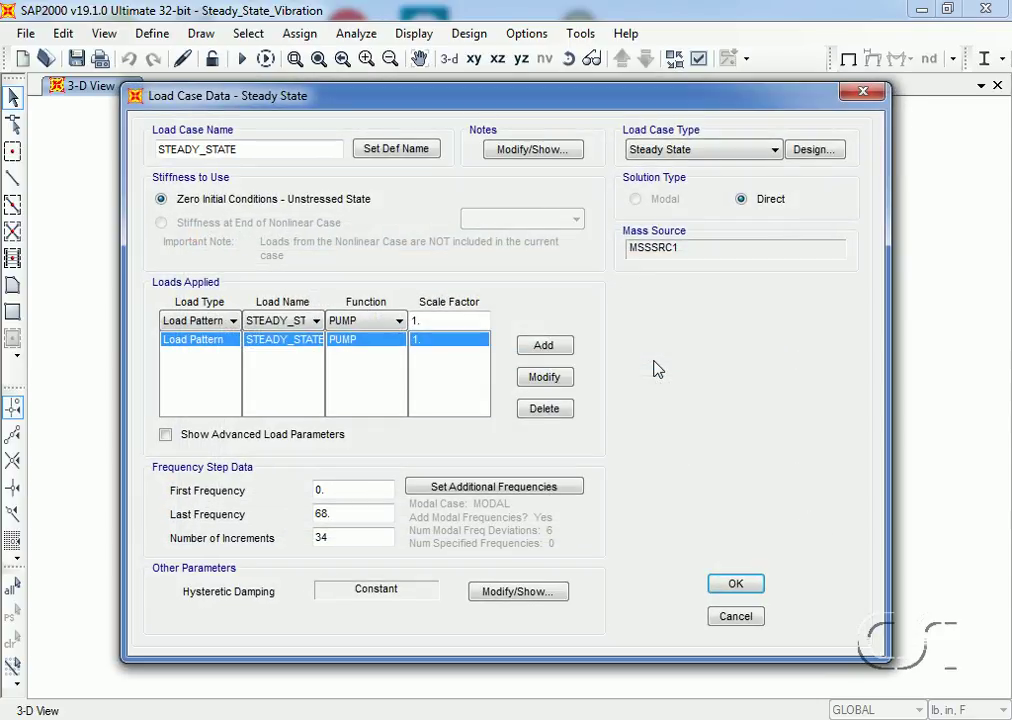
pyautogui.click(398, 321)
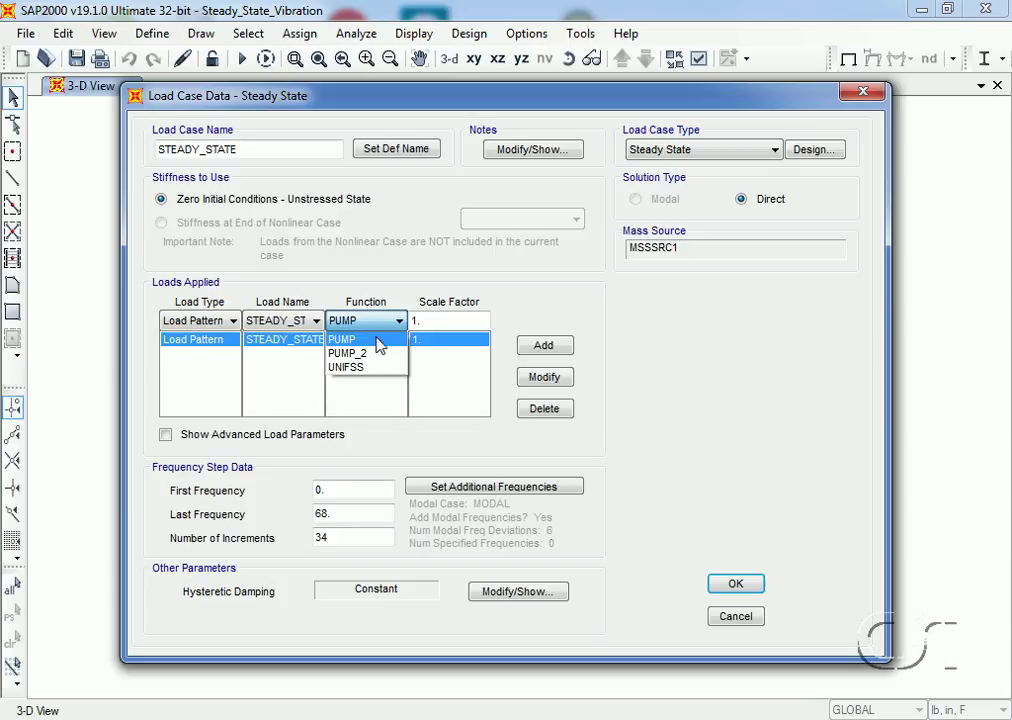
pyautogui.click(370, 354)
pyautogui.click(546, 380)
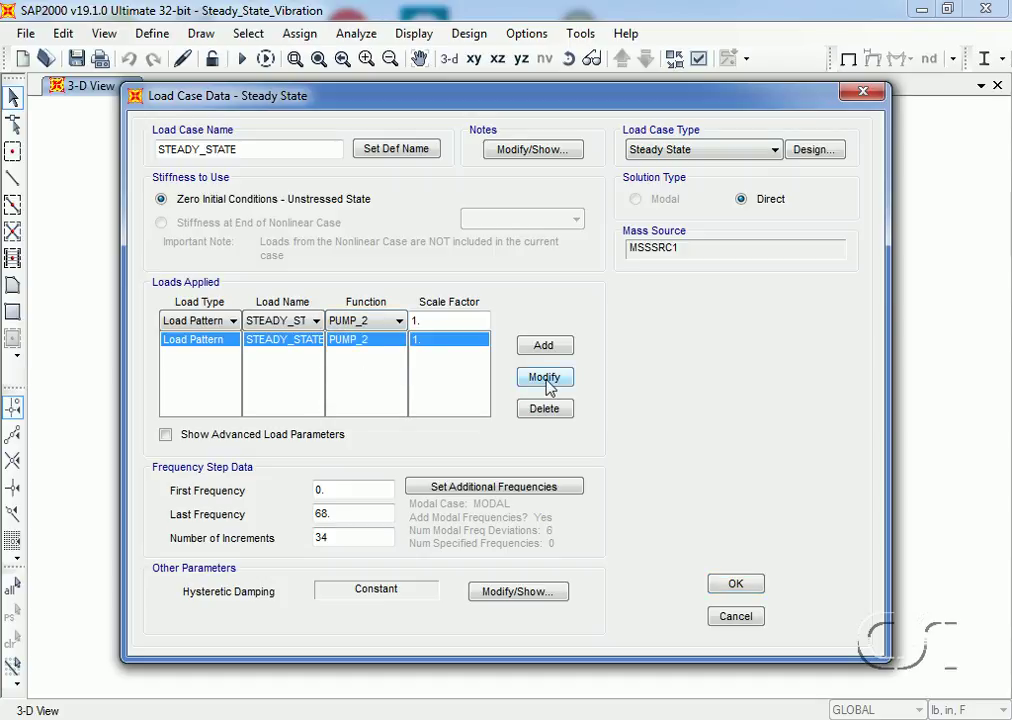
pyautogui.click(733, 585)
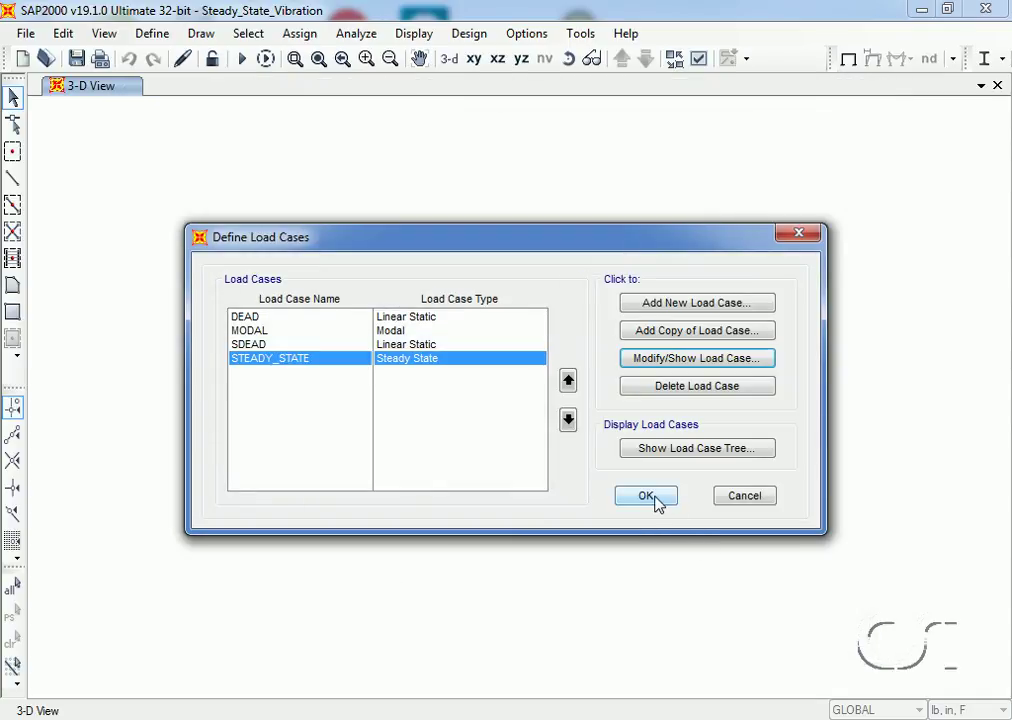
pyautogui.click(647, 496)
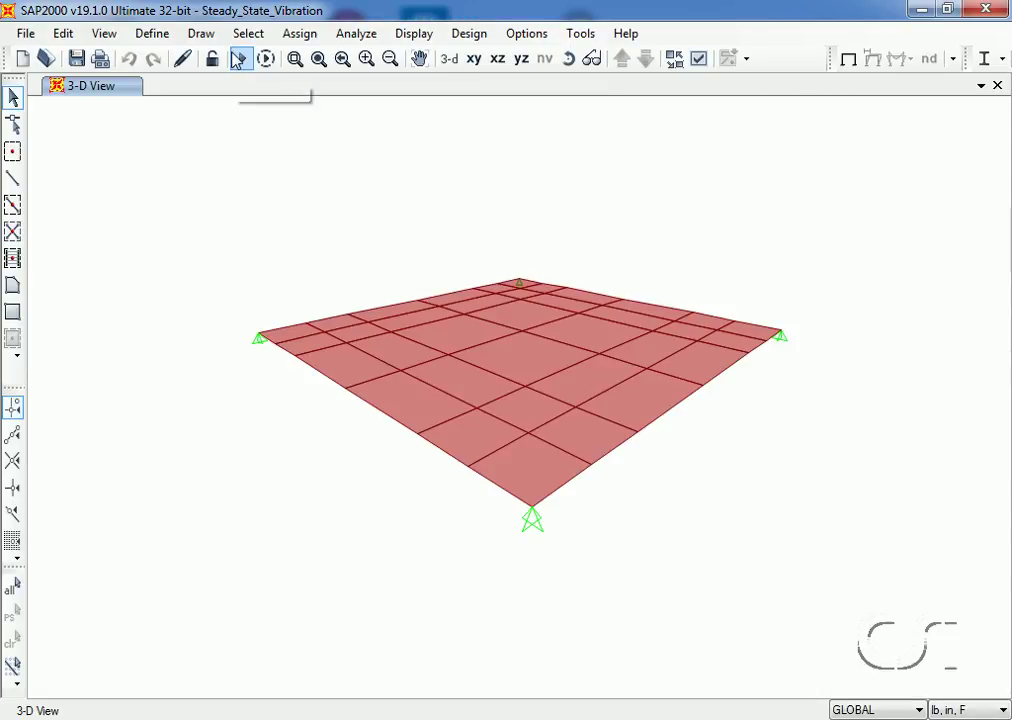
# Step: Rerun the analysis with the PUMP_2-driven case, showing the slab's DEAD deformed shape
pyautogui.click(242, 62)
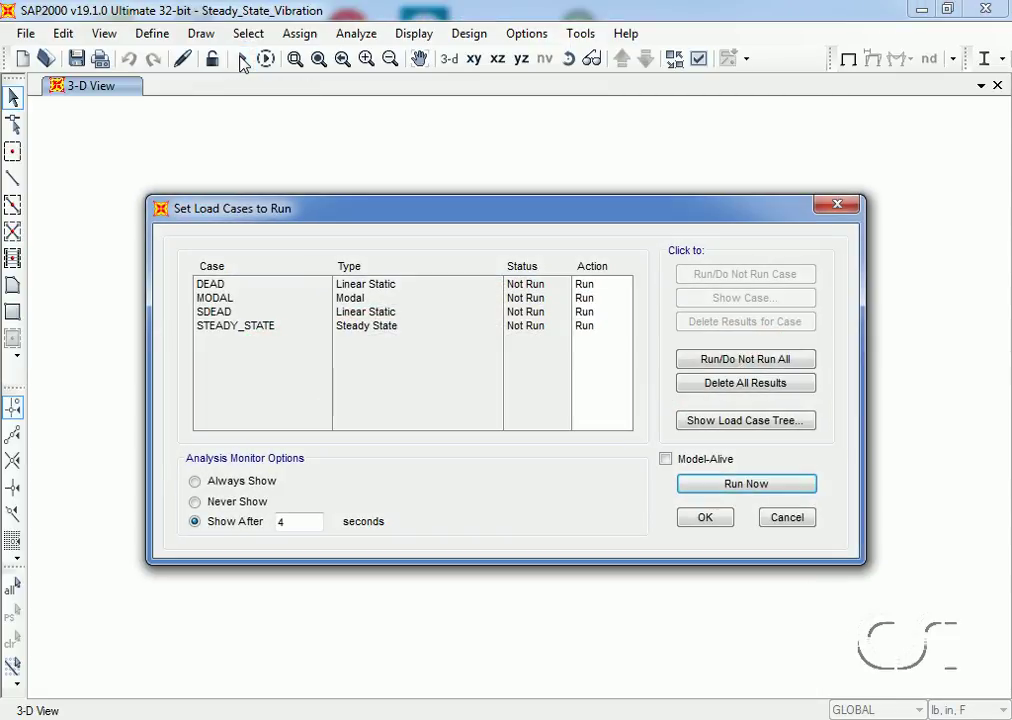
pyautogui.click(729, 486)
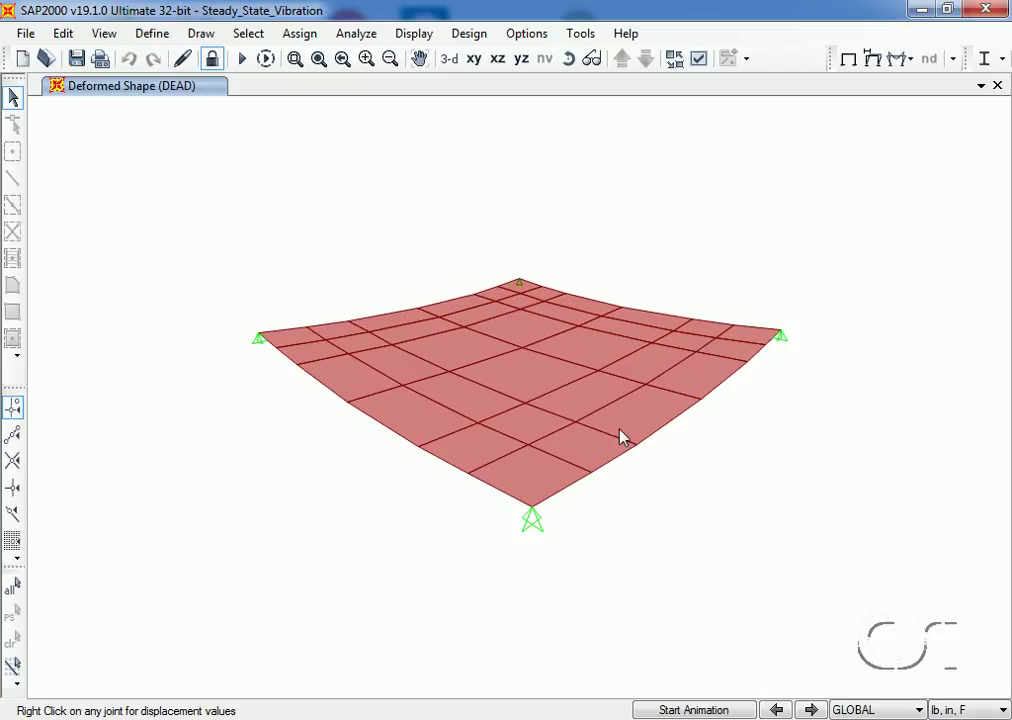
pyautogui.click(413, 34)
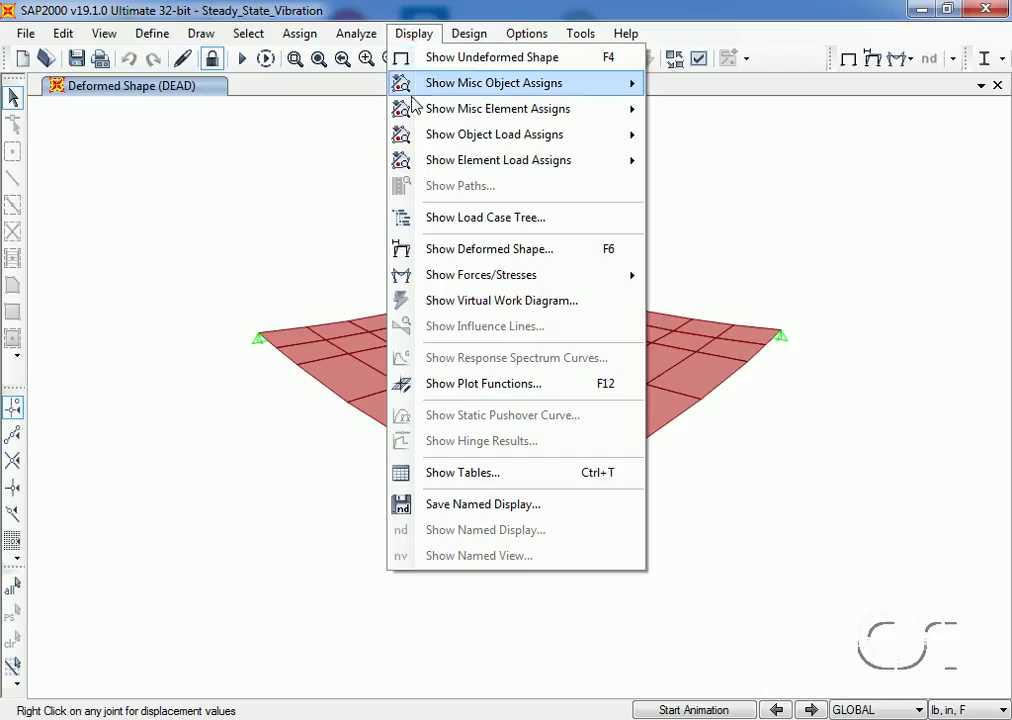
# Step: Configure a STEADY_STATE response-magnitude plot of Joint28 against frequency
pyautogui.click(470, 388)
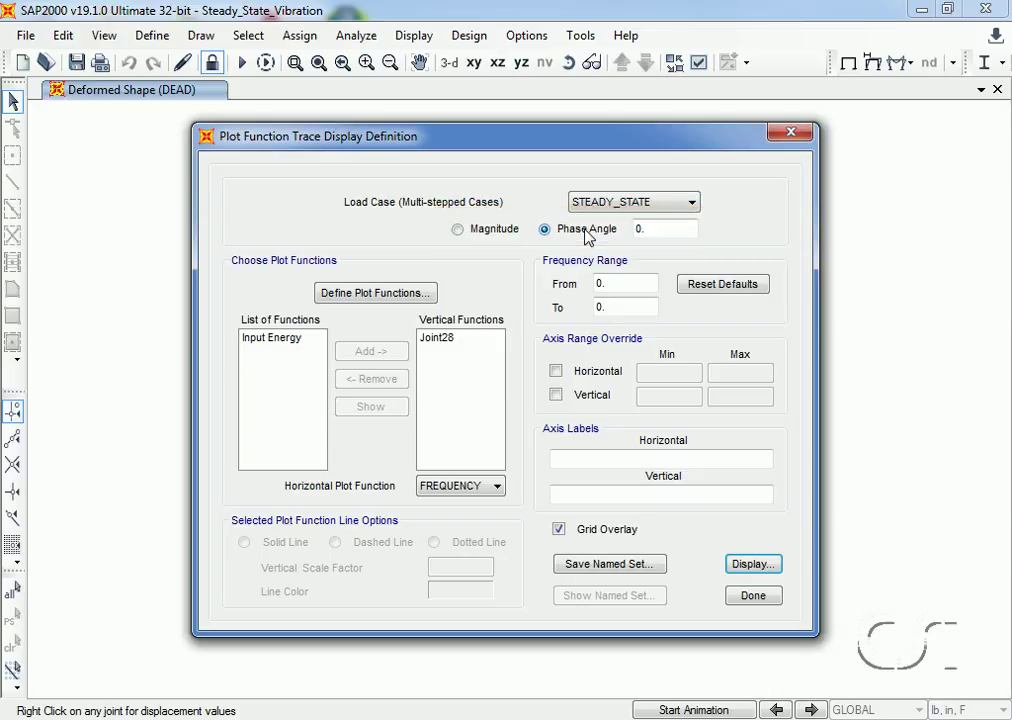
pyautogui.click(457, 230)
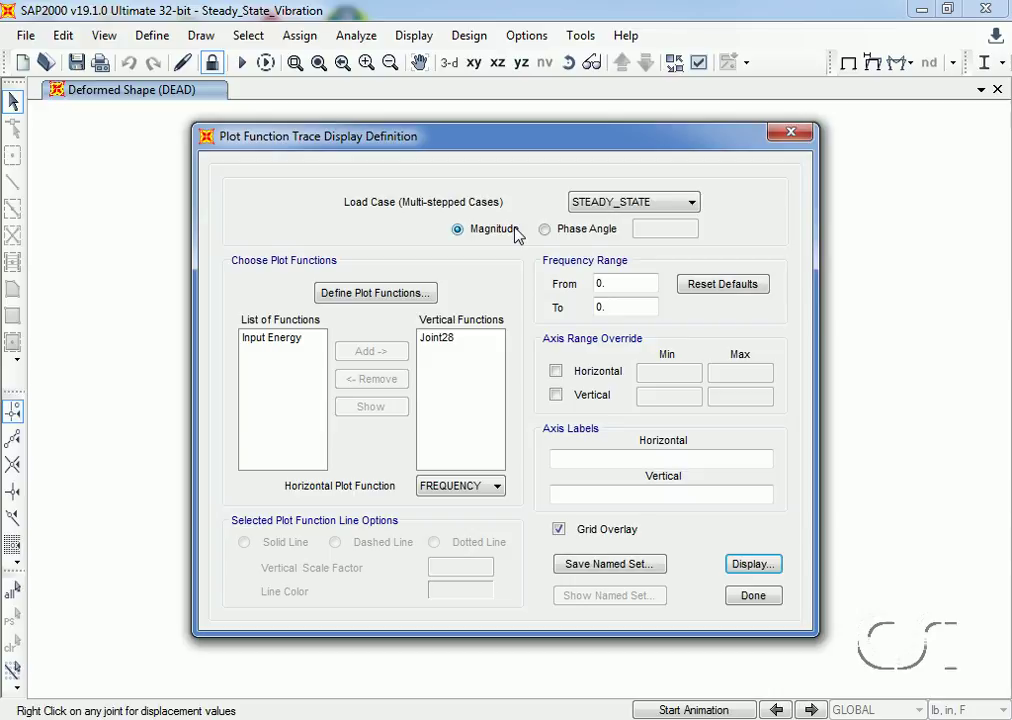
pyautogui.click(452, 342)
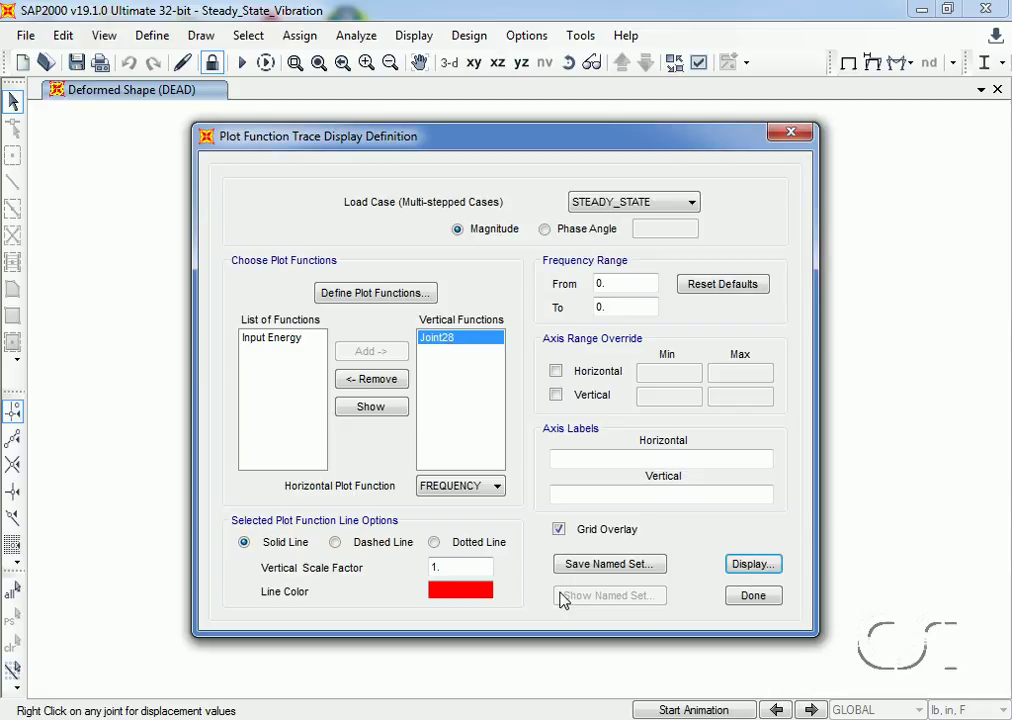
# Step: Display Joint 28's acceleration-versus-frequency plot, peaking near 0.816 at about 8.55
pyautogui.click(735, 566)
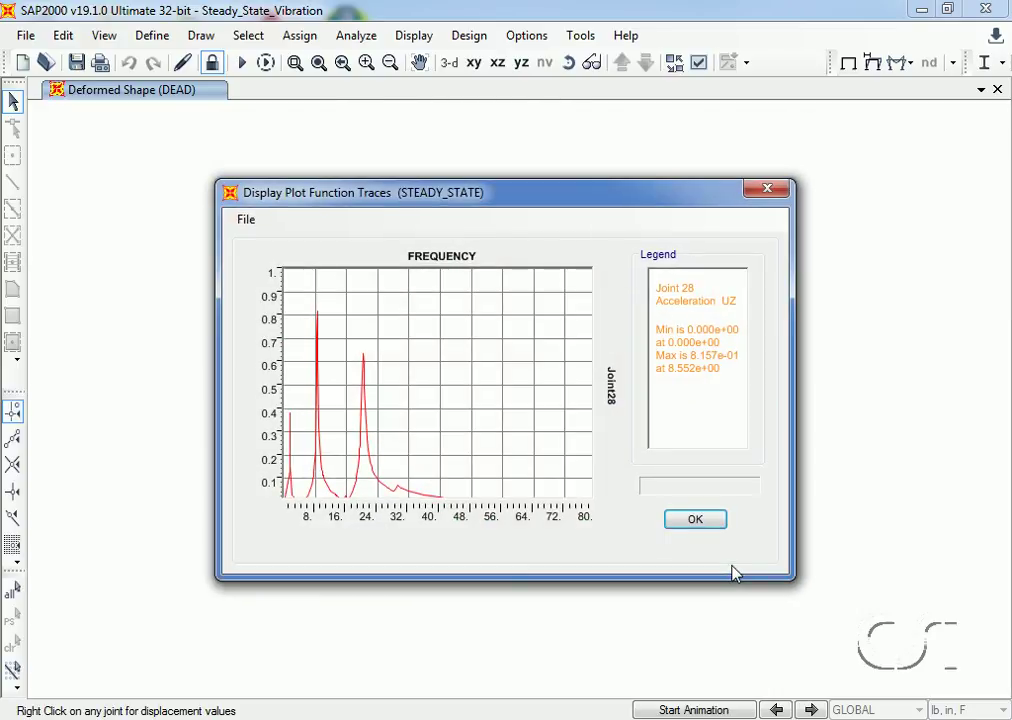